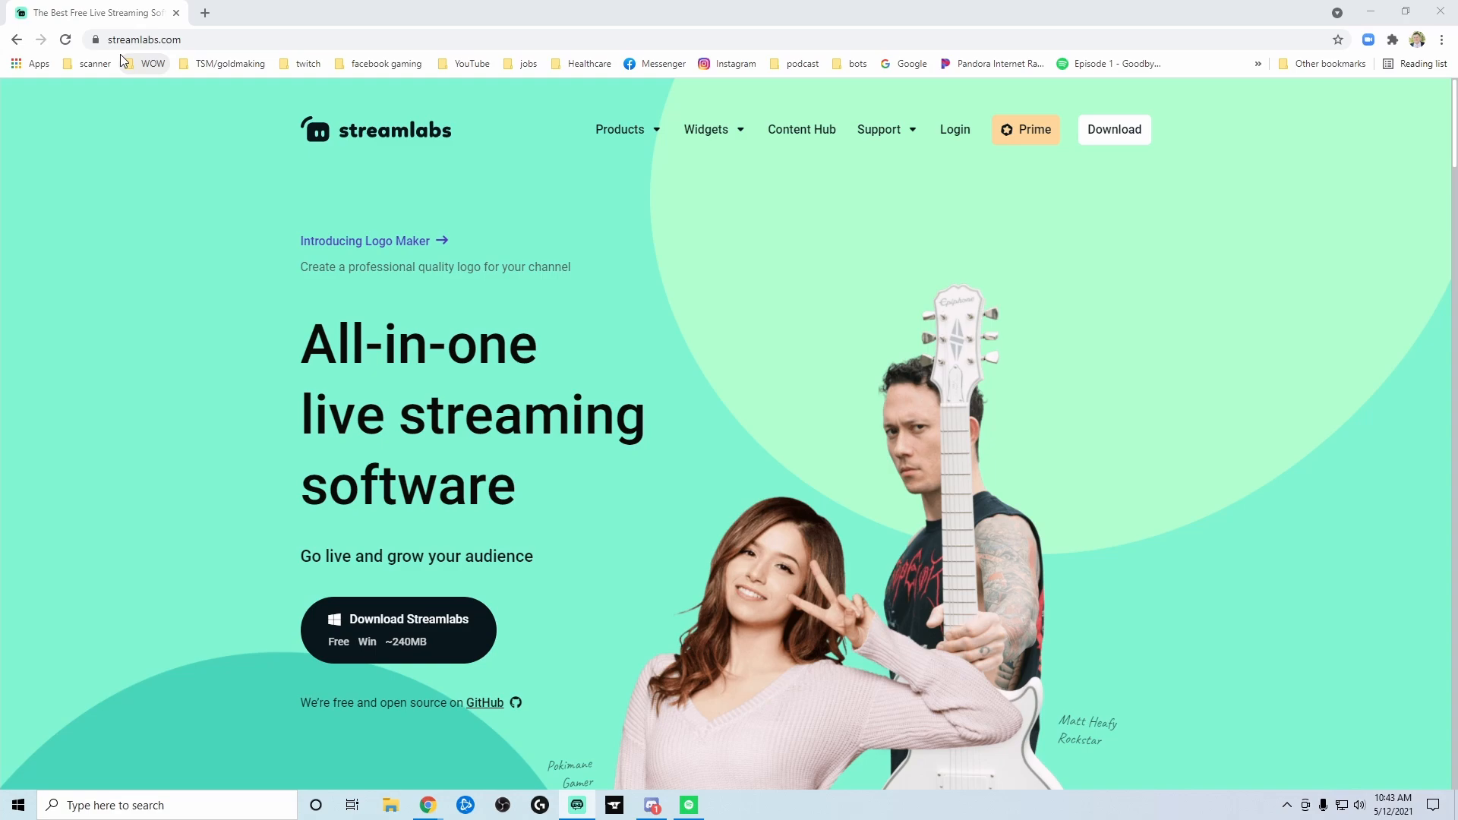
# Log in to Streamlabs with the Twitch account and open the Cloudbot page from the dashboard
pyautogui.click(955, 131)
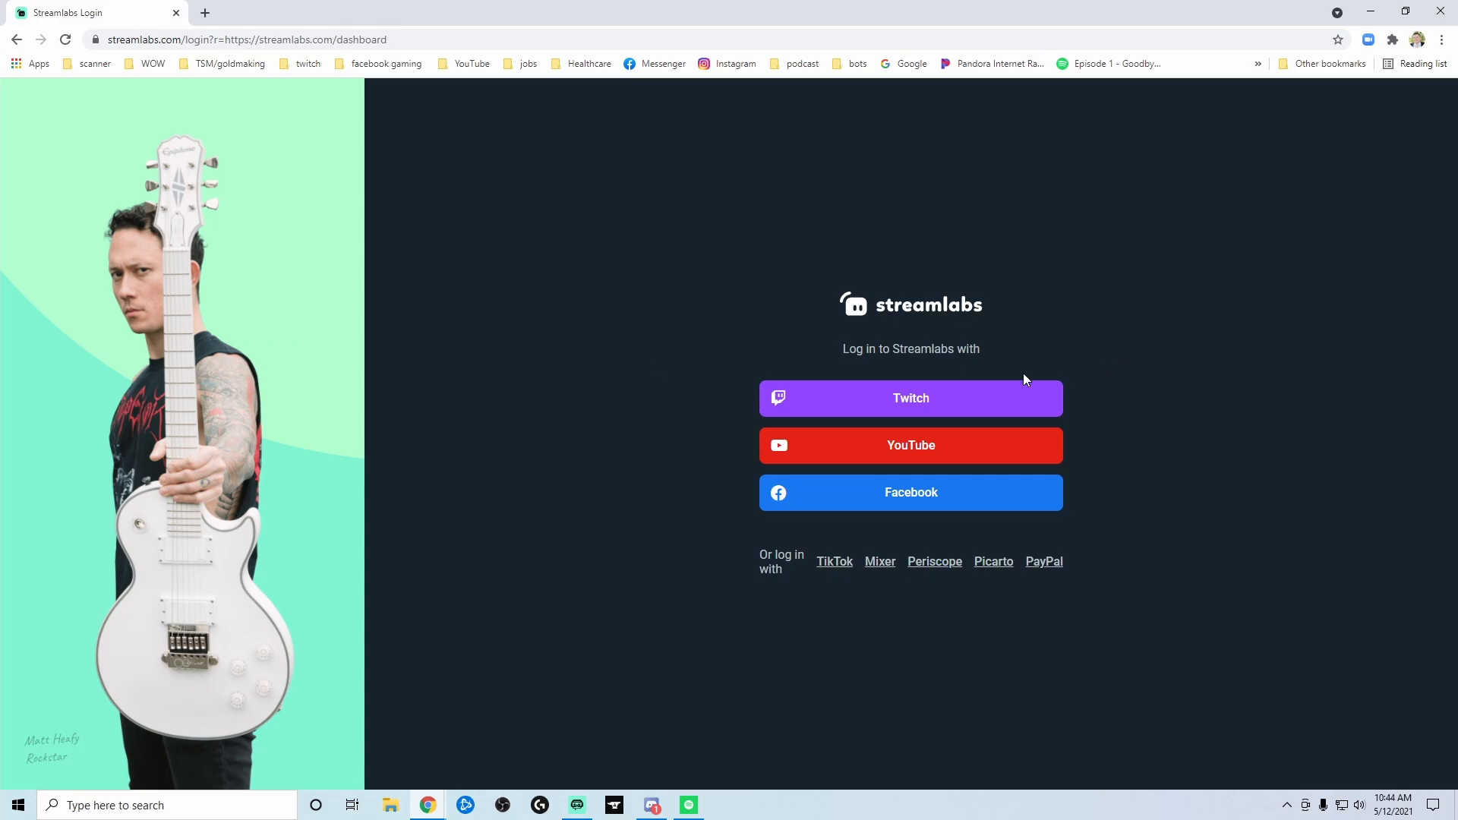
pyautogui.click(912, 400)
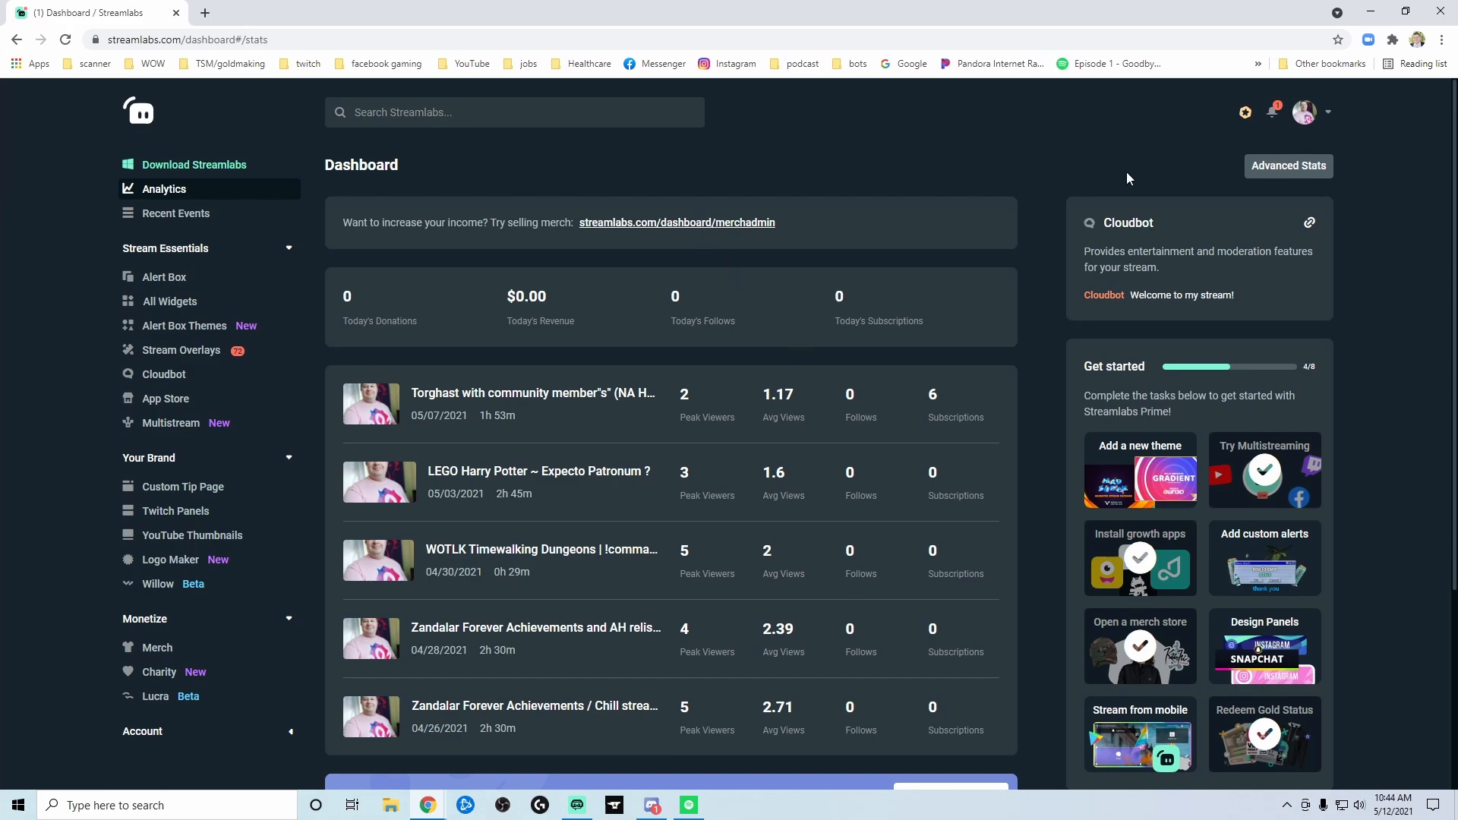
pyautogui.click(158, 385)
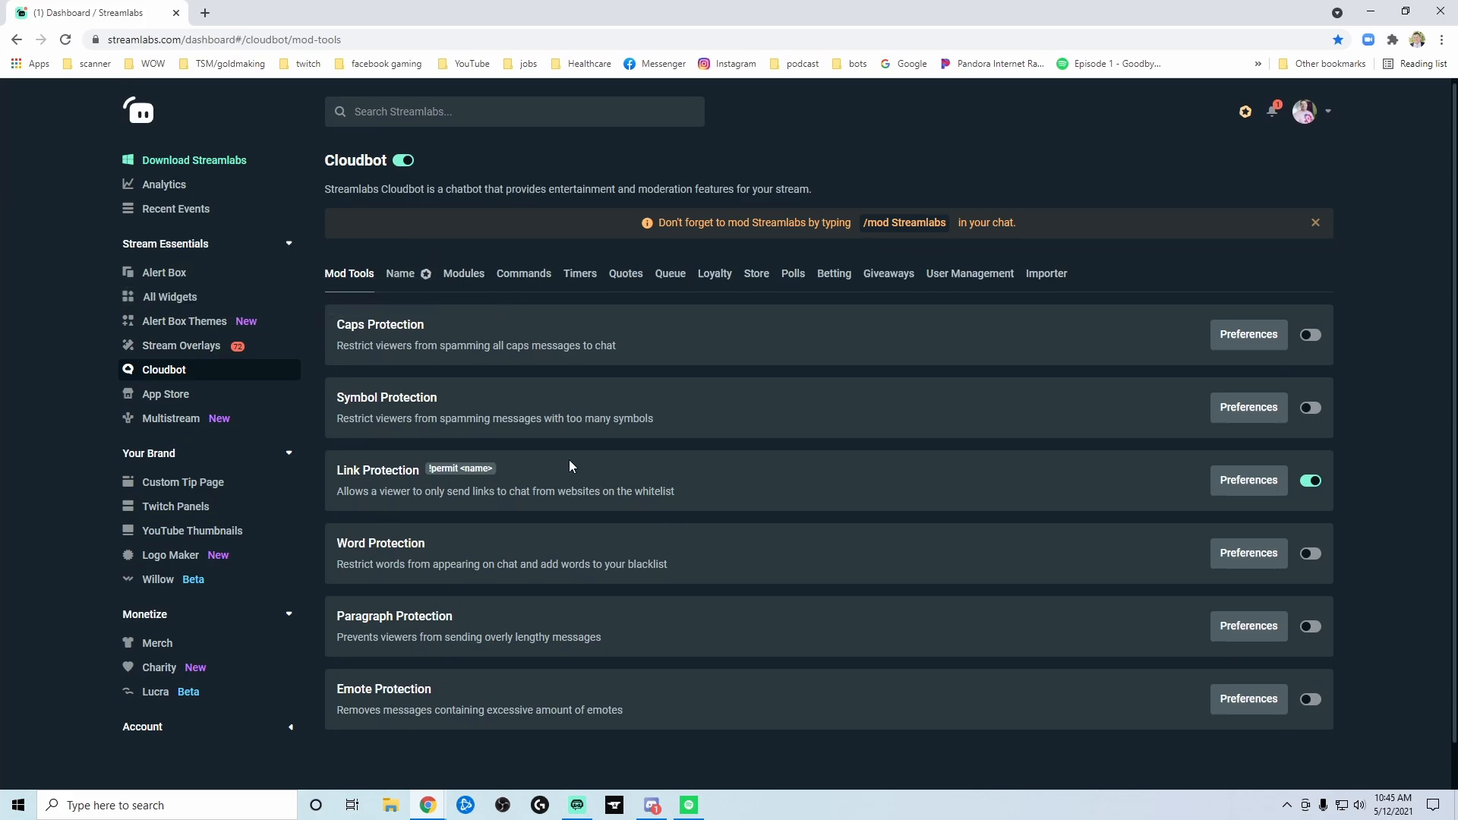
# View the Link Protection preferences among Cloudbot's mod tools and check the list of regulars in User Management
pyautogui.scroll(-1, 354, 286)
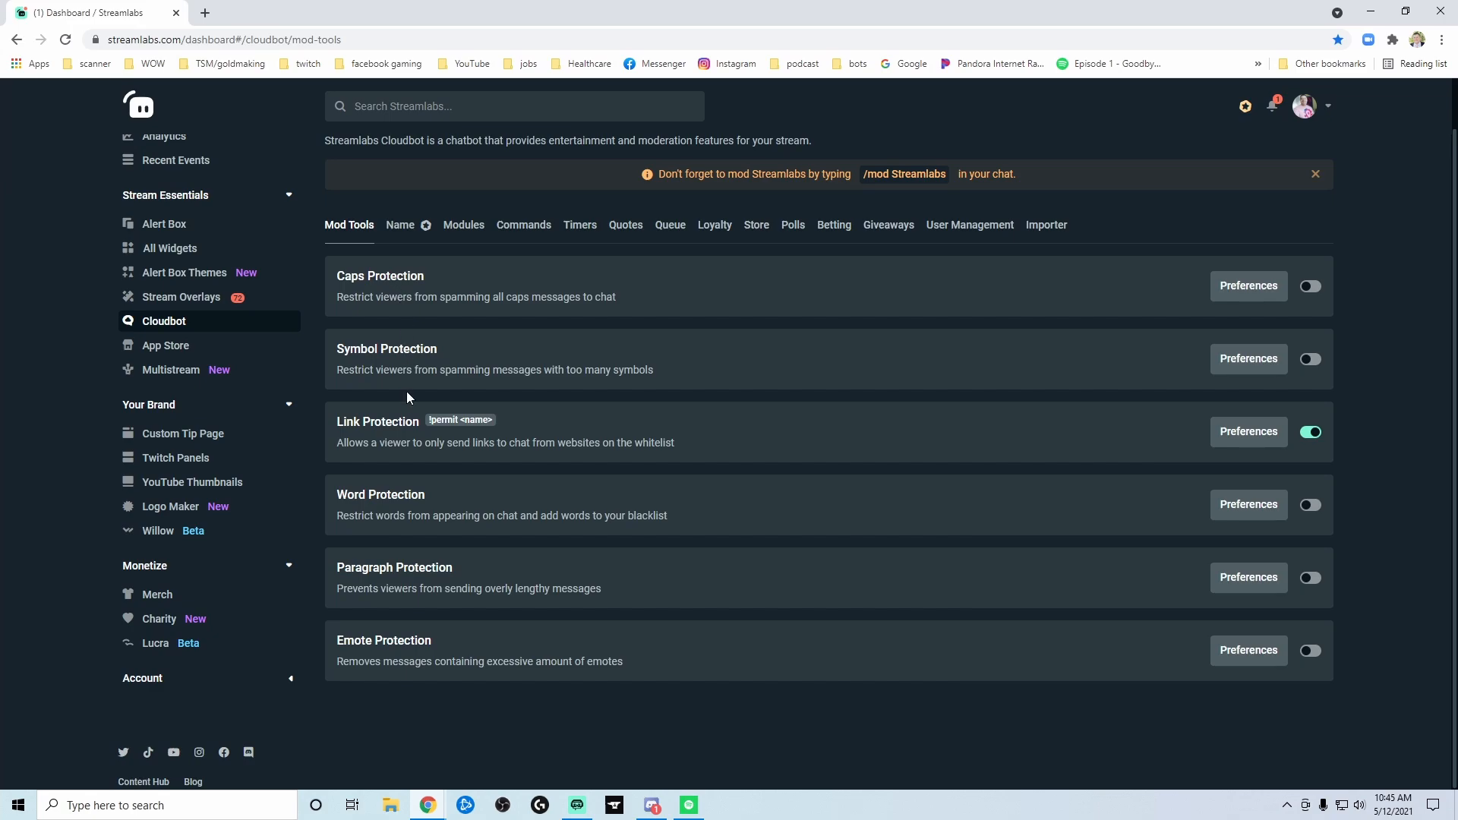
pyautogui.click(1250, 434)
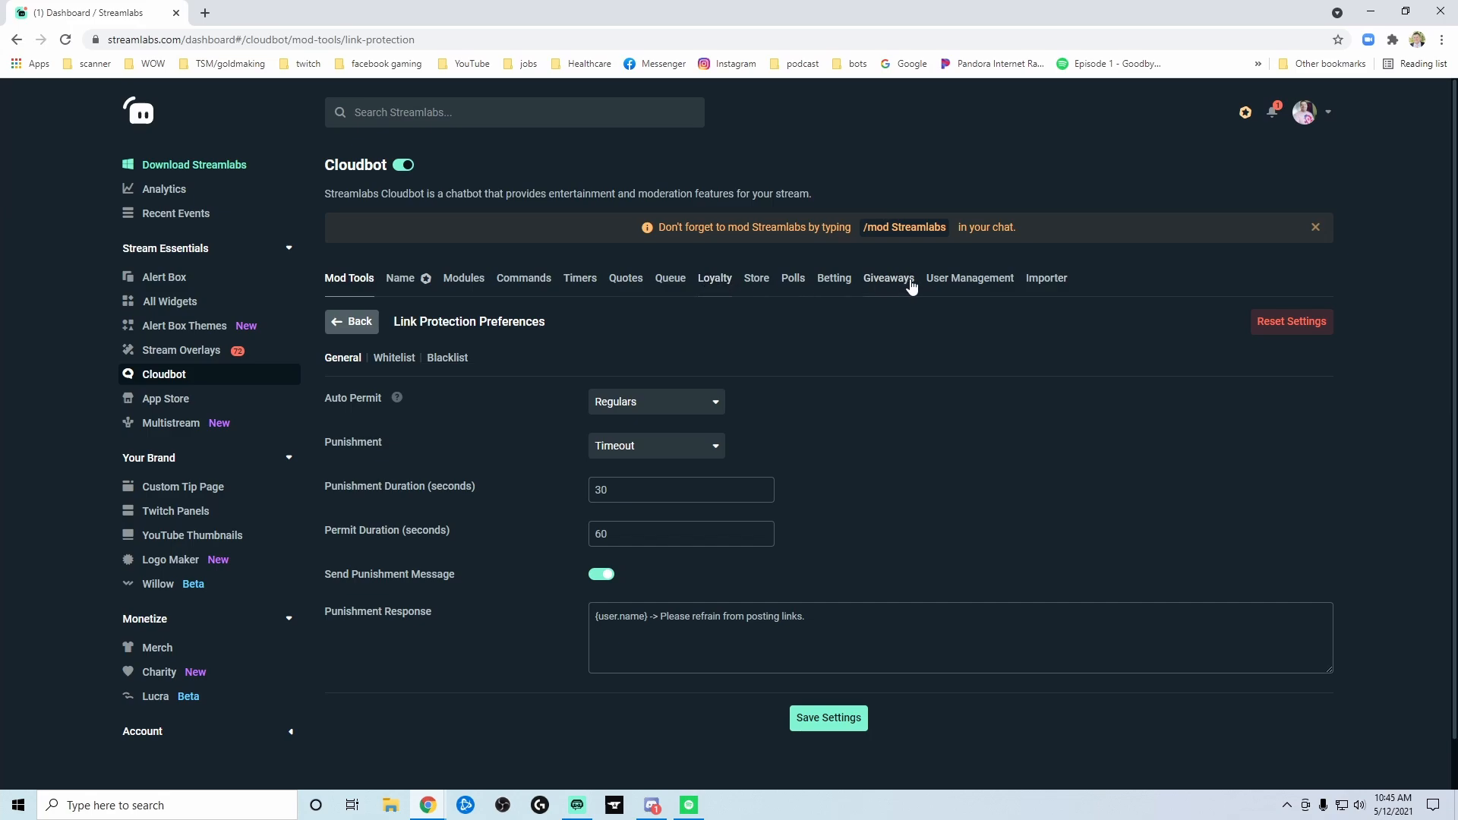
pyautogui.click(980, 282)
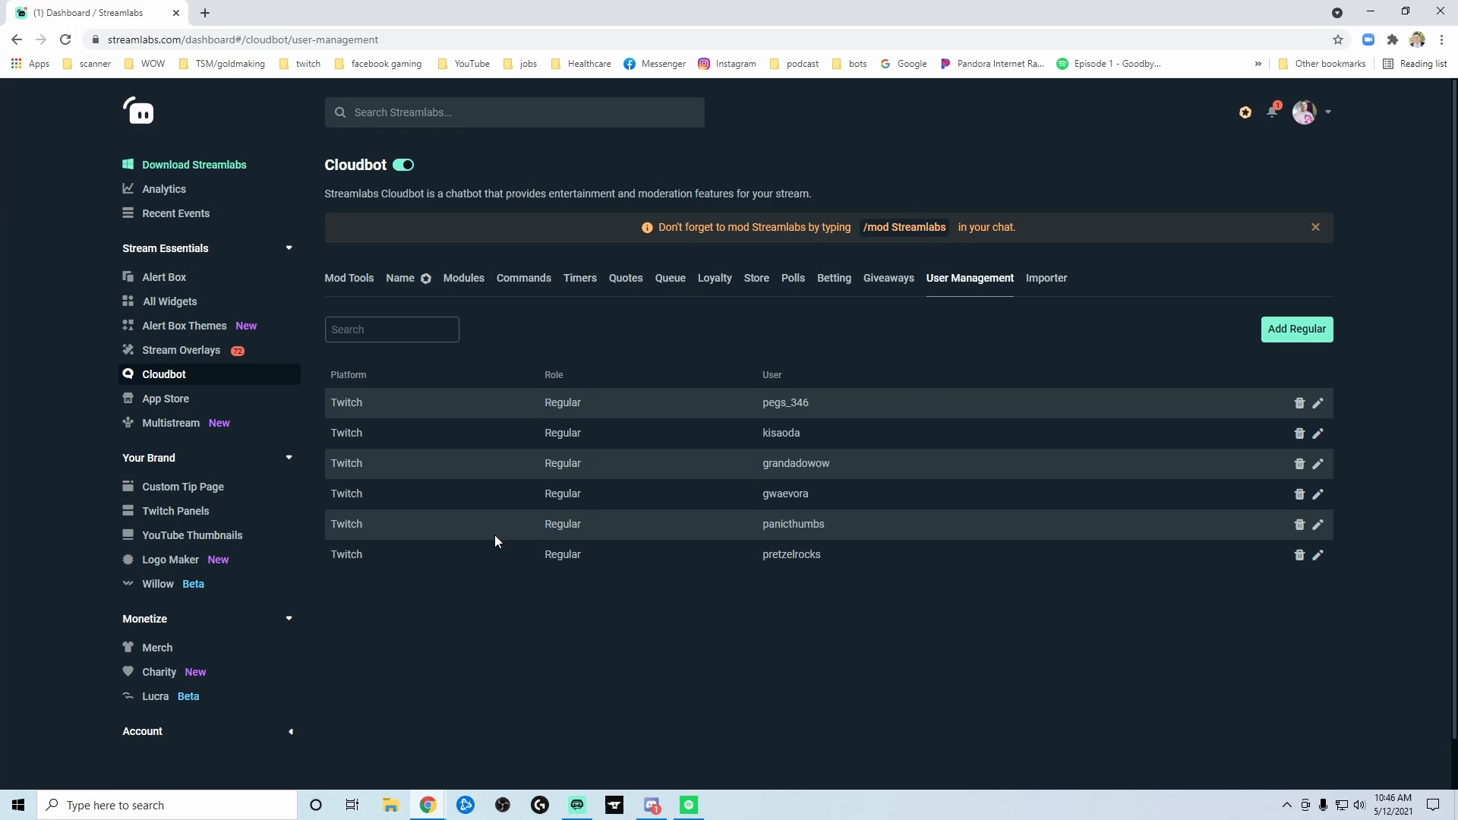
# Return to the Link Protection preferences and view their whitelist and blacklist
pyautogui.click(349, 278)
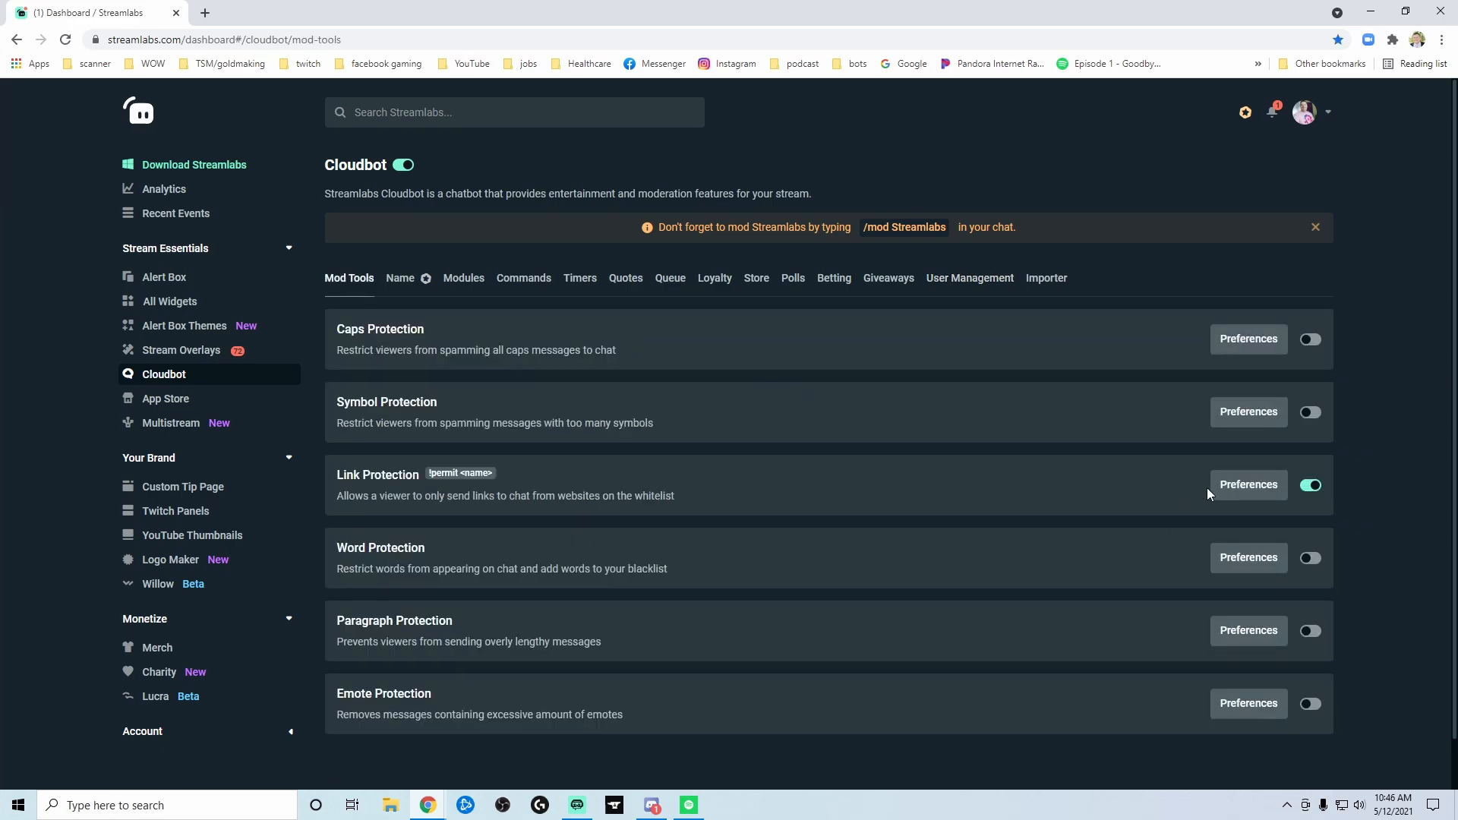
pyautogui.click(1219, 490)
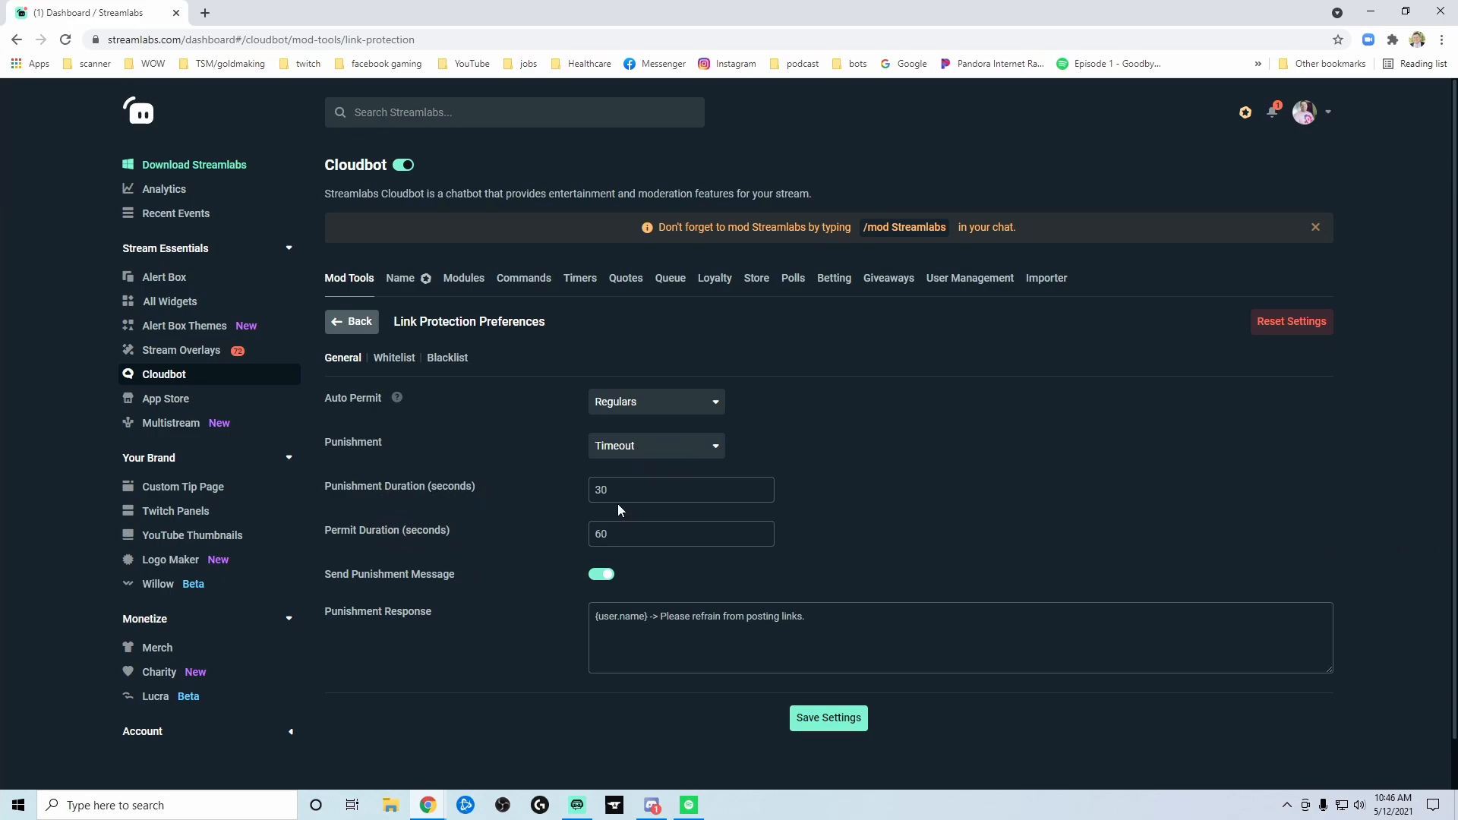
pyautogui.click(395, 360)
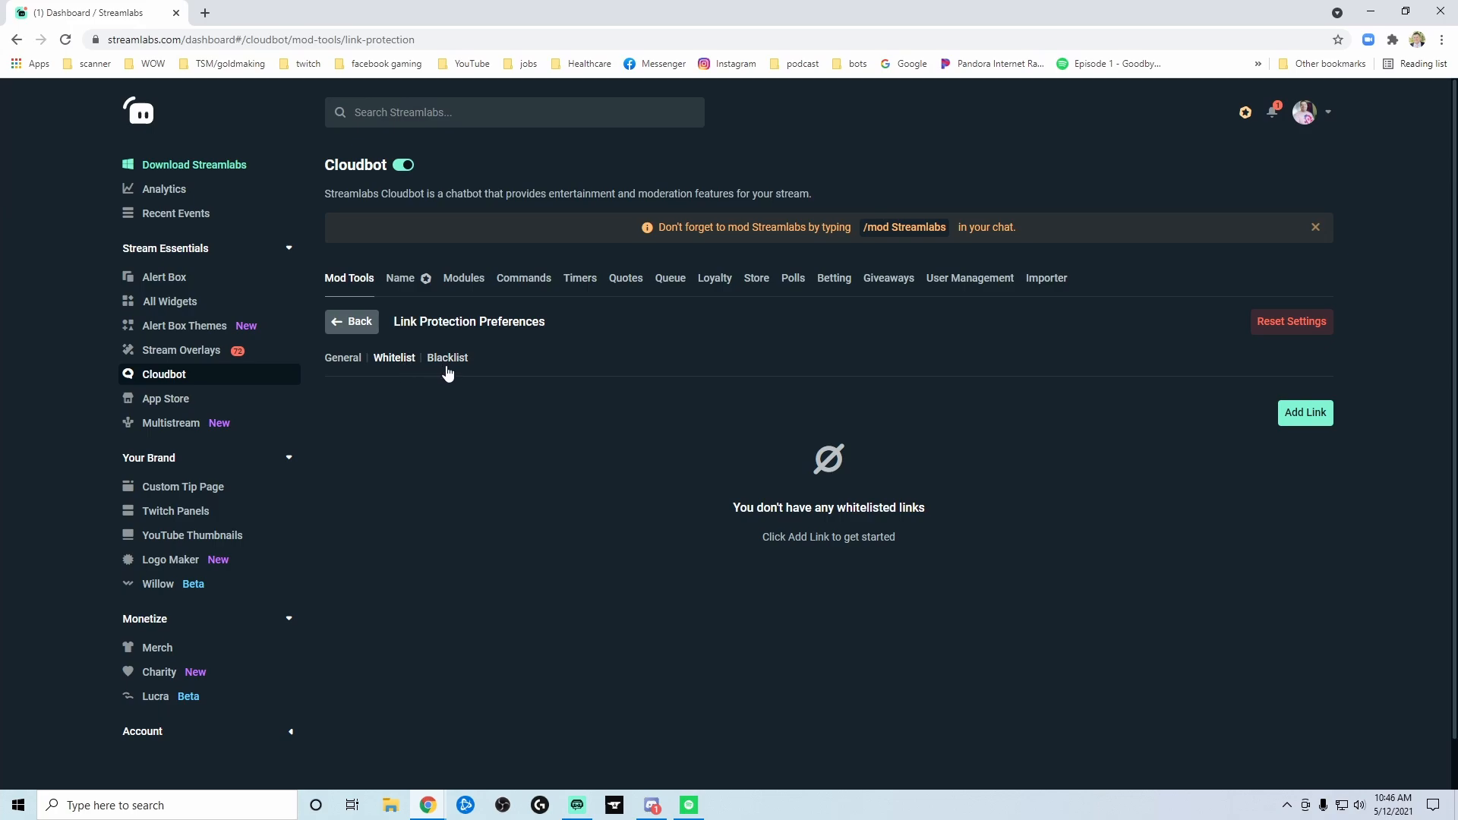
pyautogui.click(447, 367)
pyautogui.click(417, 361)
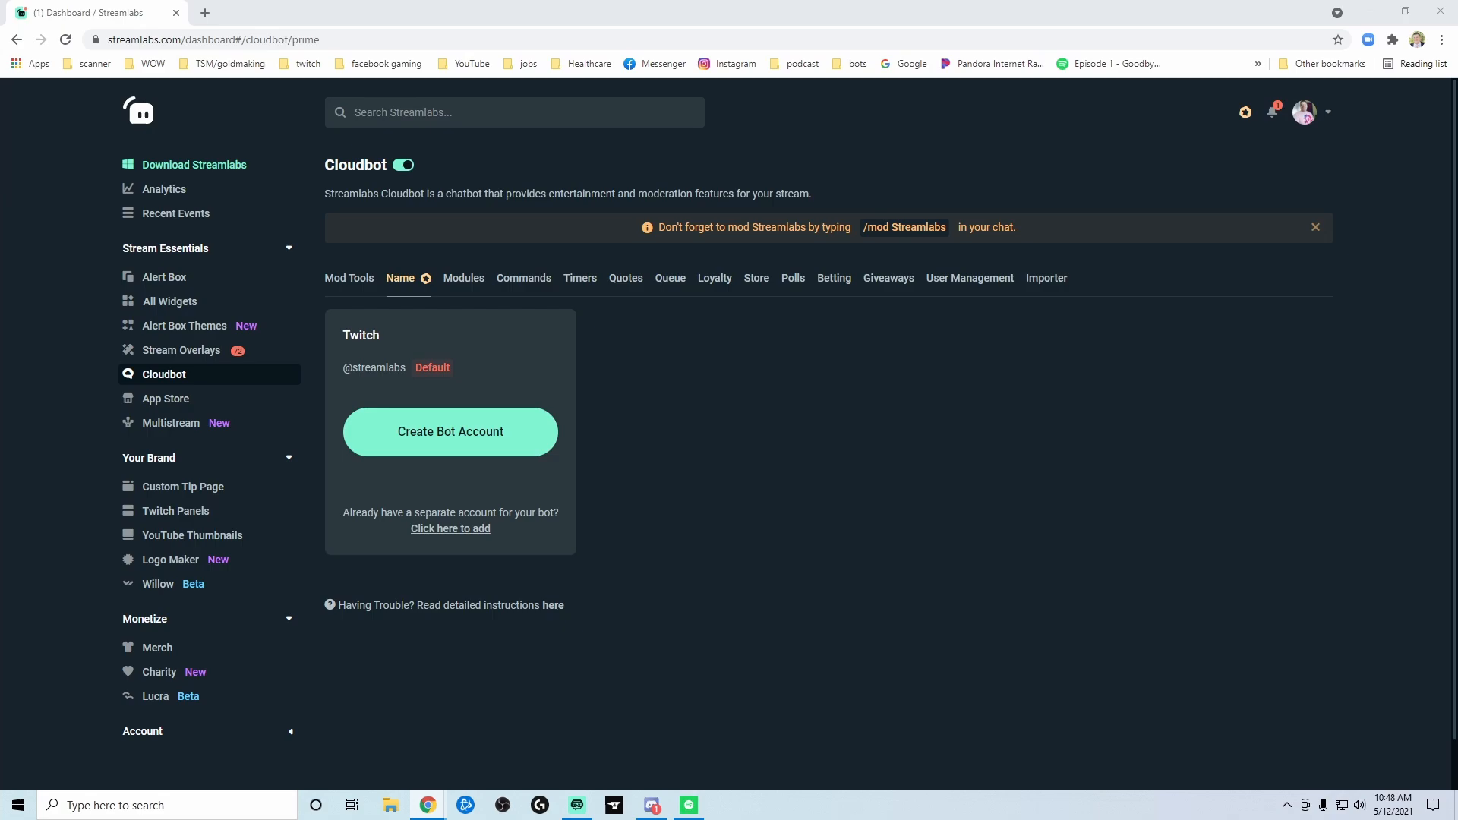
# Examine Cloudbot's modules, including the Chat Alerts preferences and the minigame and emote modules
pyautogui.click(463, 278)
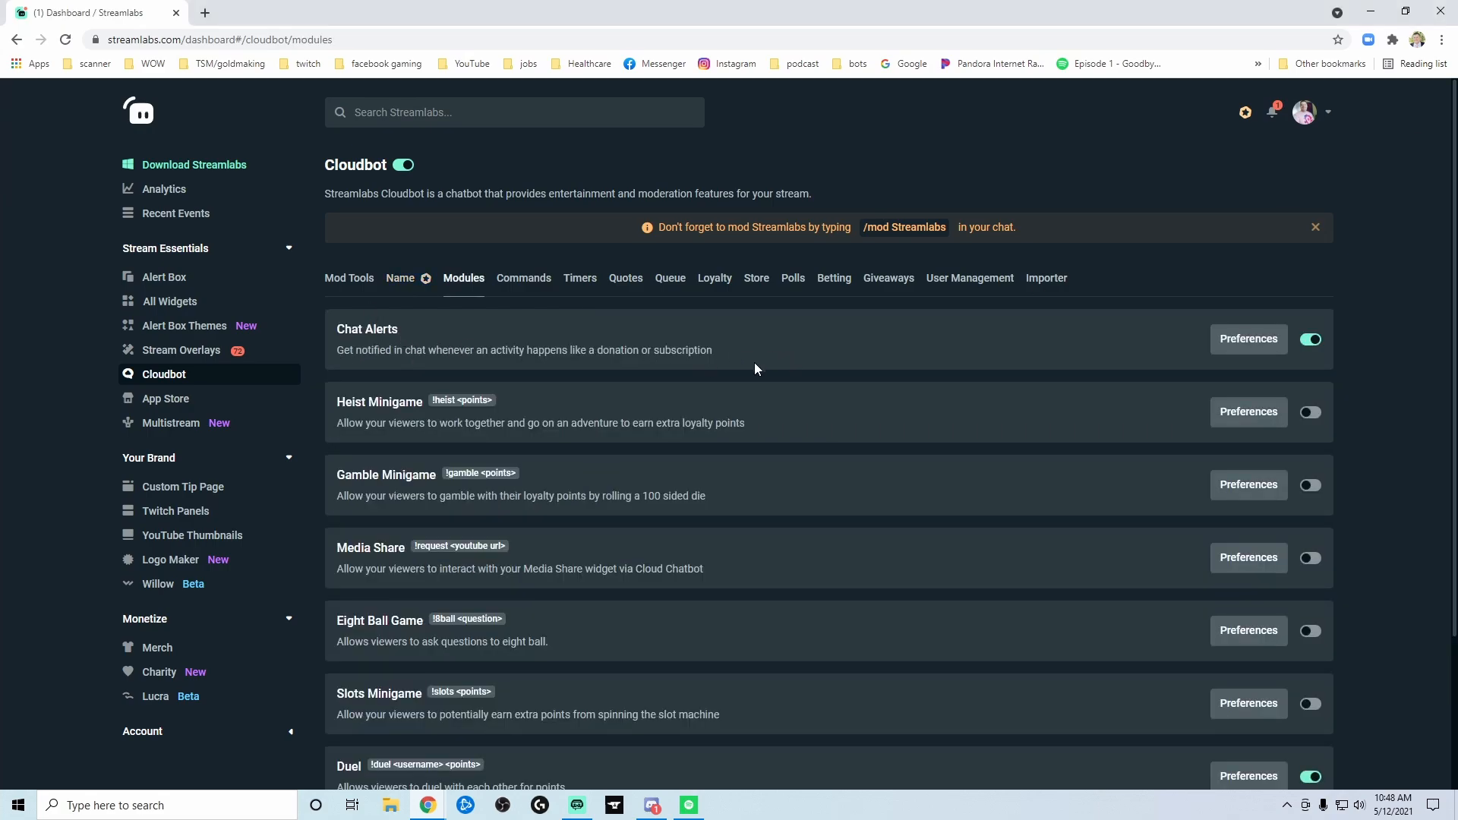
pyautogui.click(1245, 351)
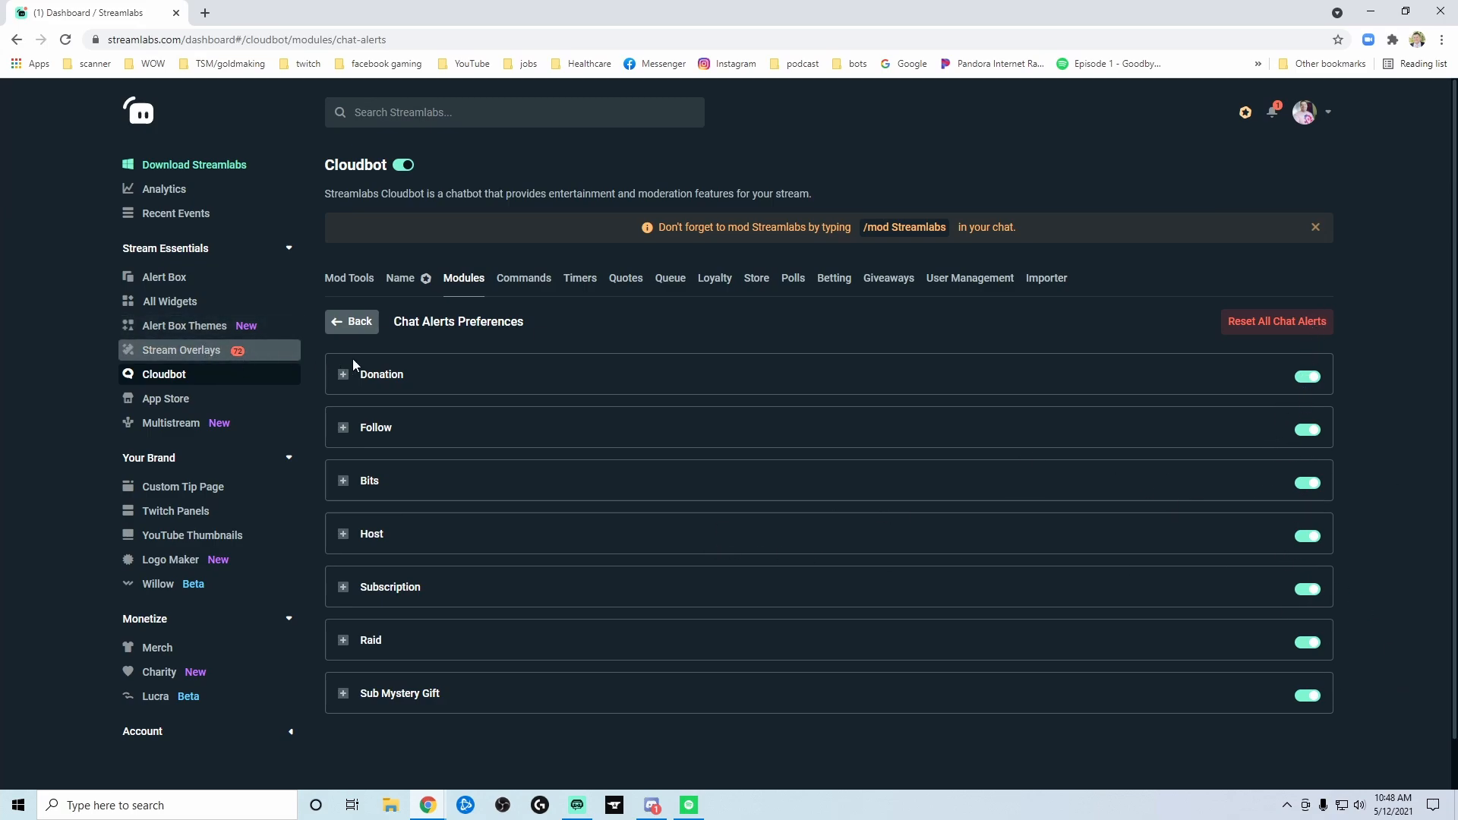
pyautogui.click(466, 283)
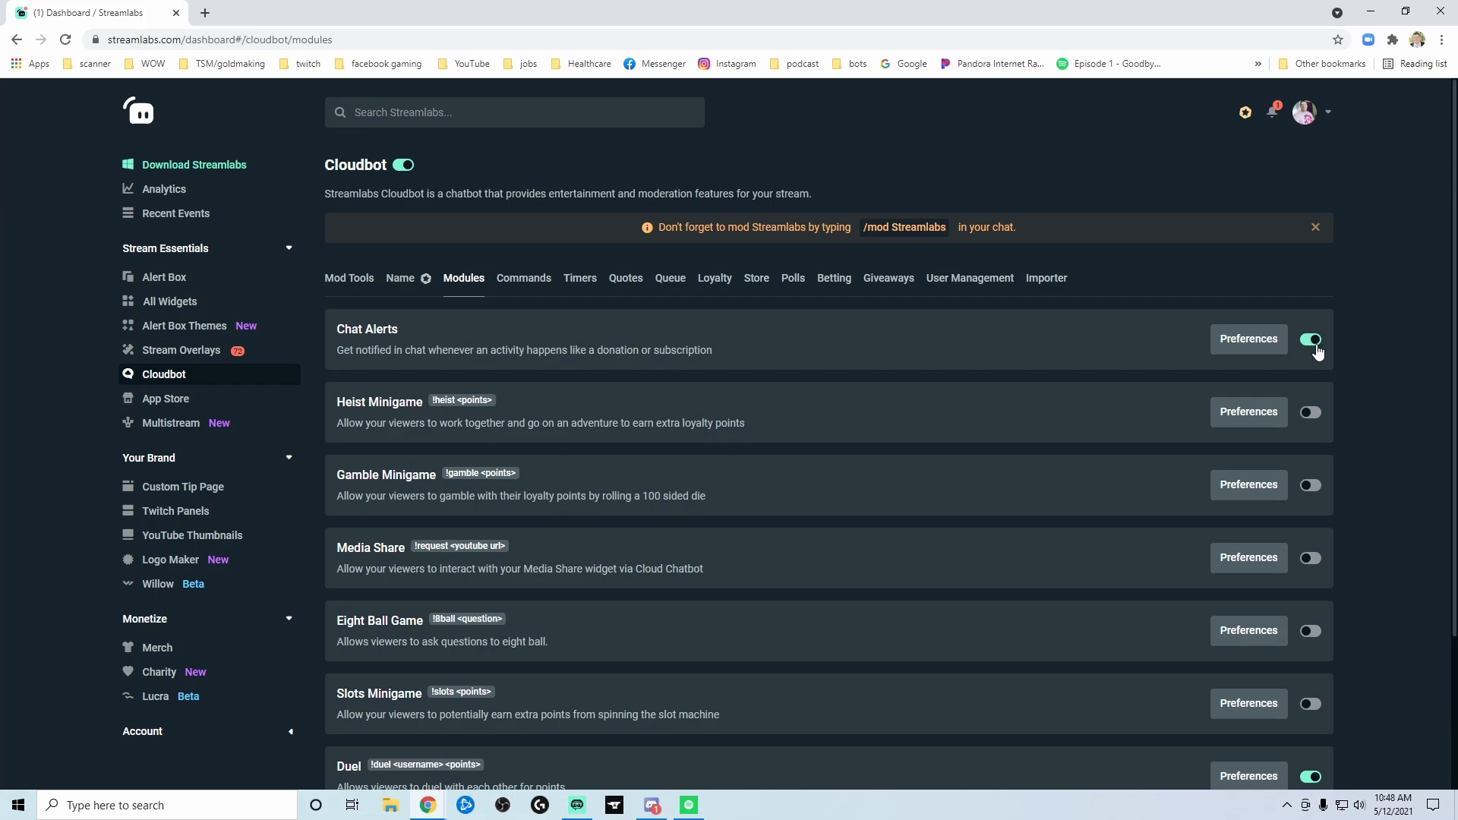
pyautogui.scroll(-1, 1291, 501)
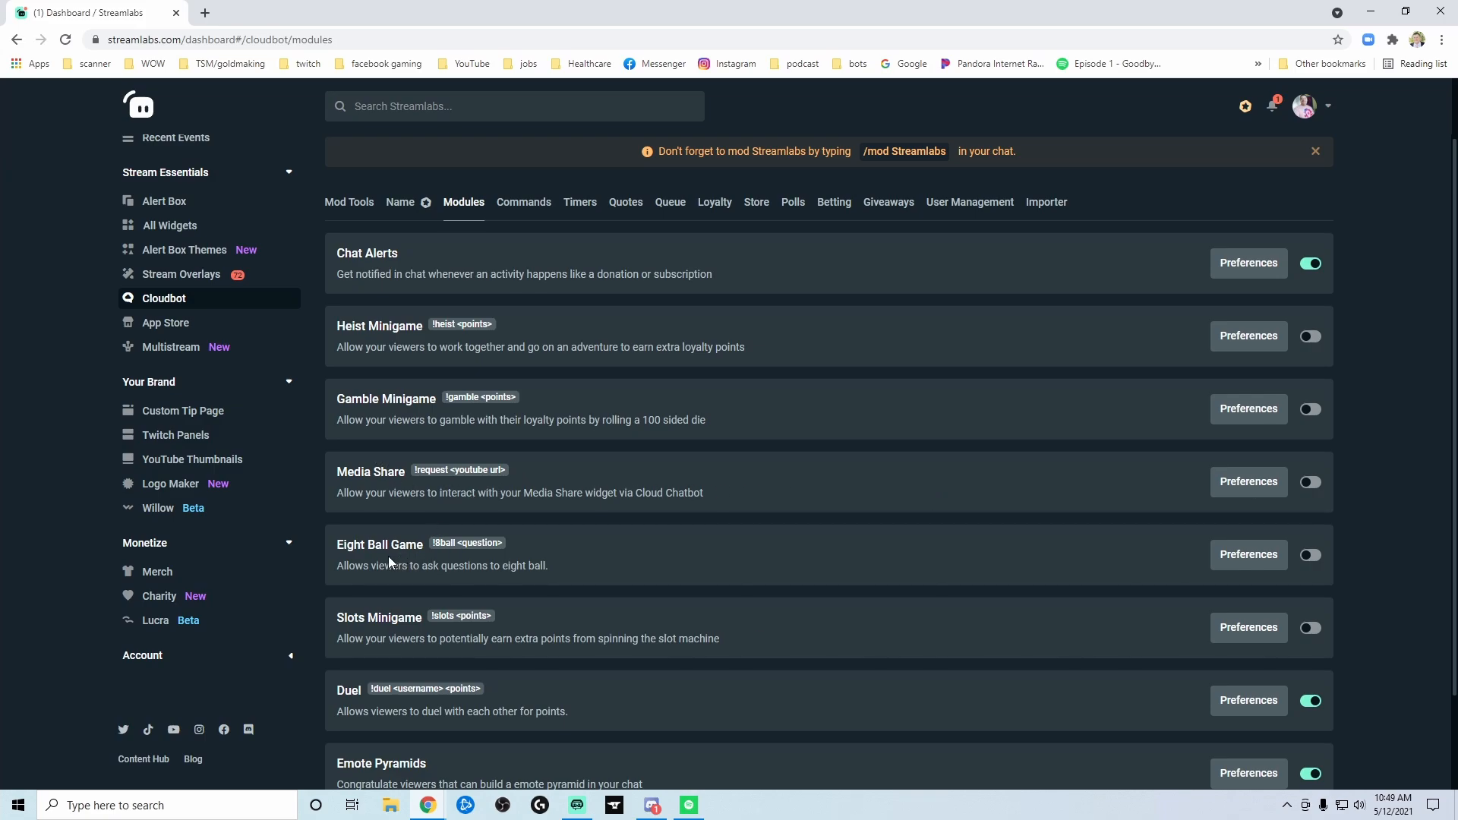
pyautogui.scroll(-2, 389, 562)
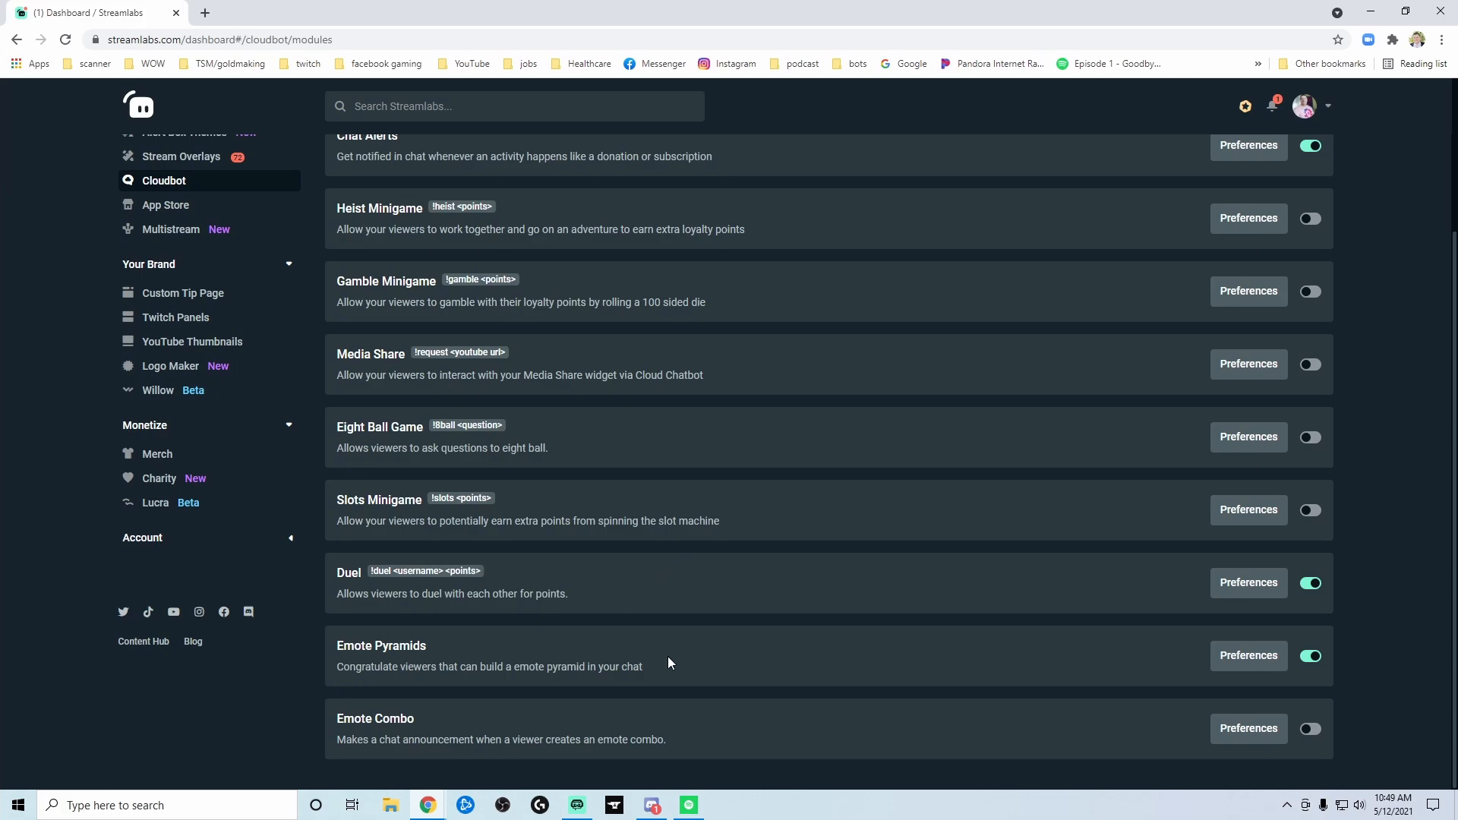
pyautogui.scroll(5, 627, 544)
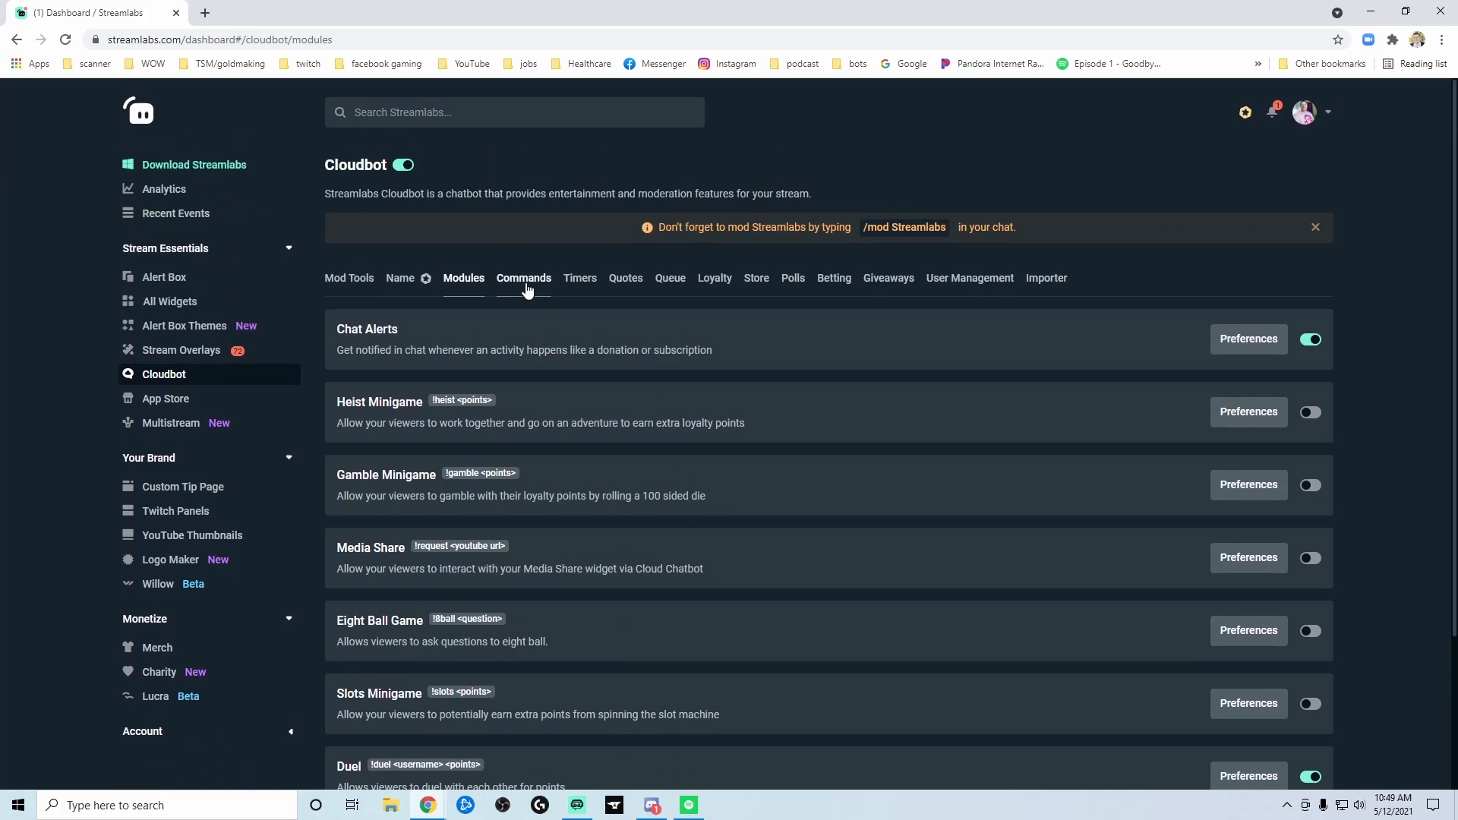
# View the default, variables and settings sections of Cloudbot's commands, ending at the custom commands
pyautogui.click(527, 280)
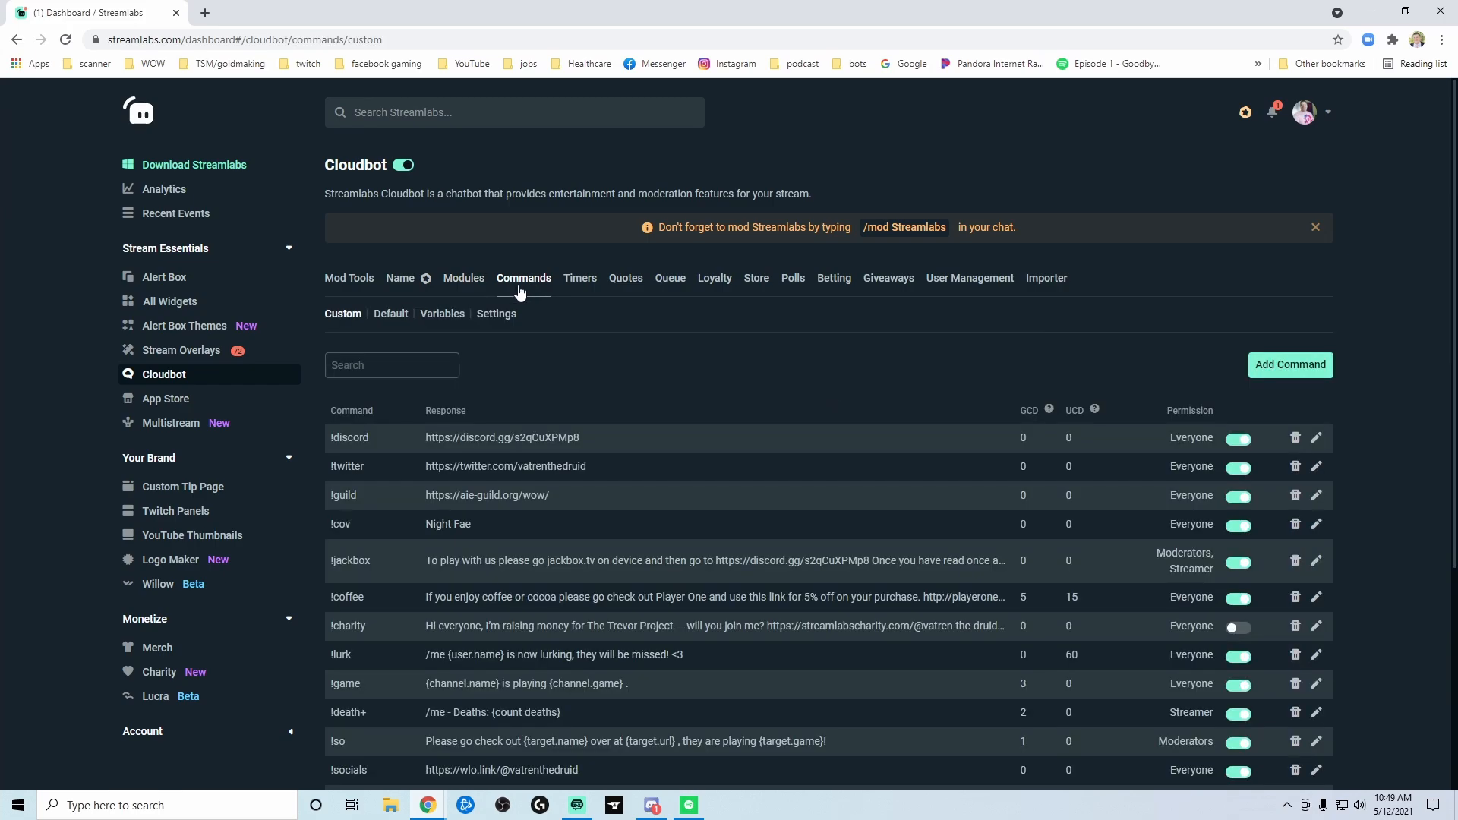
pyautogui.click(389, 315)
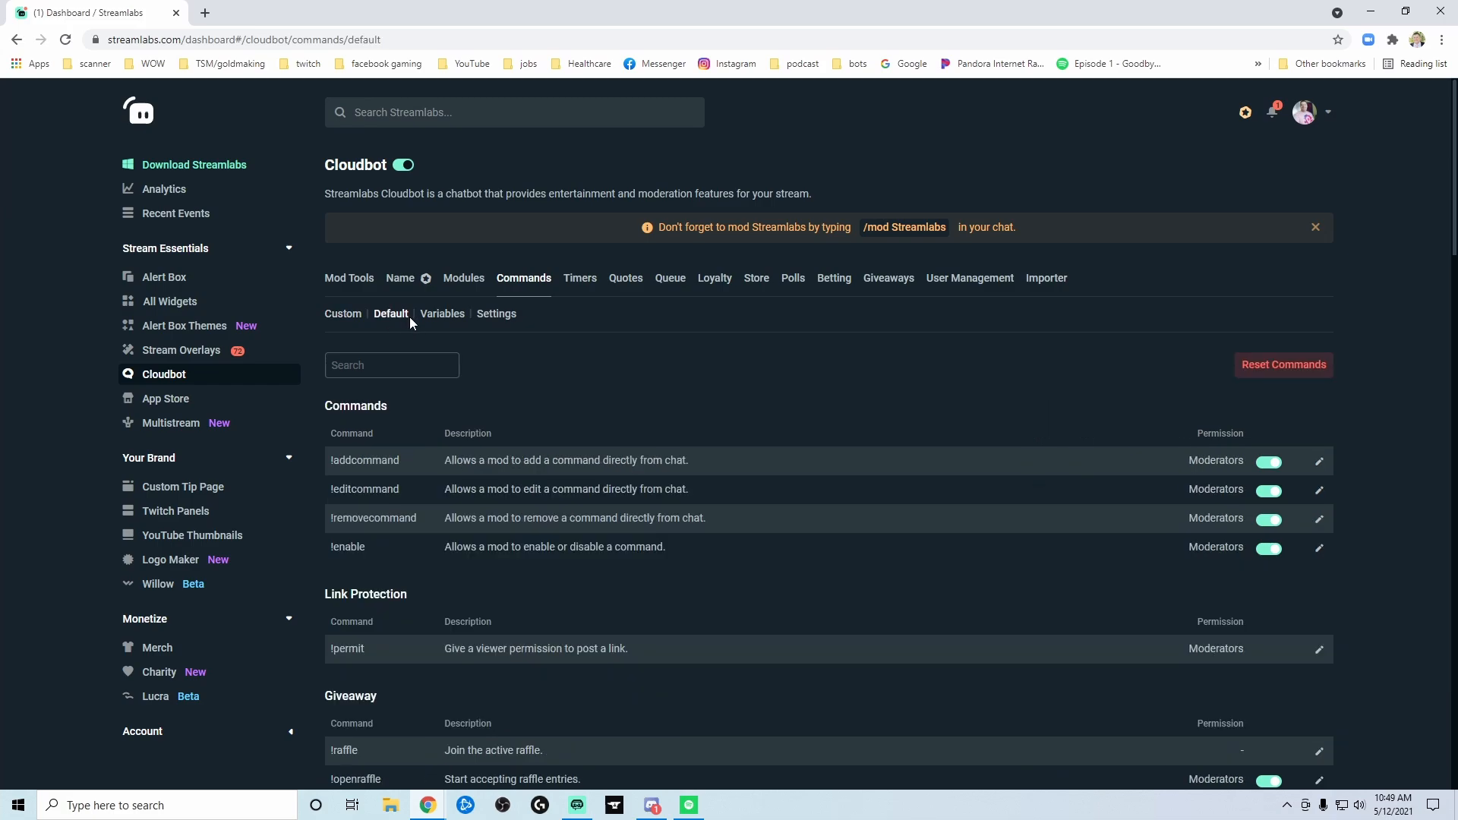
pyautogui.click(441, 315)
pyautogui.click(495, 319)
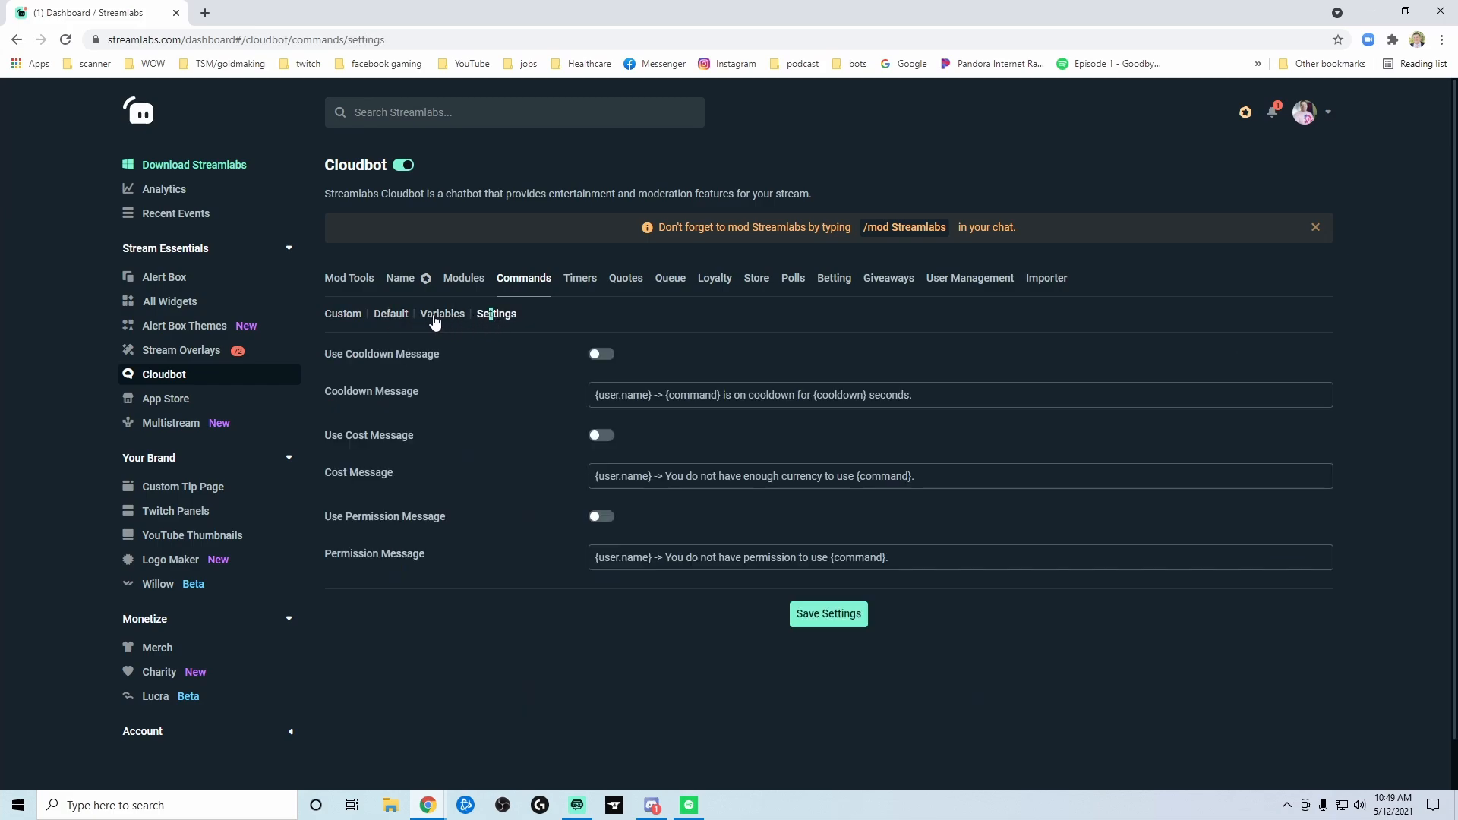
pyautogui.click(389, 318)
pyautogui.click(365, 318)
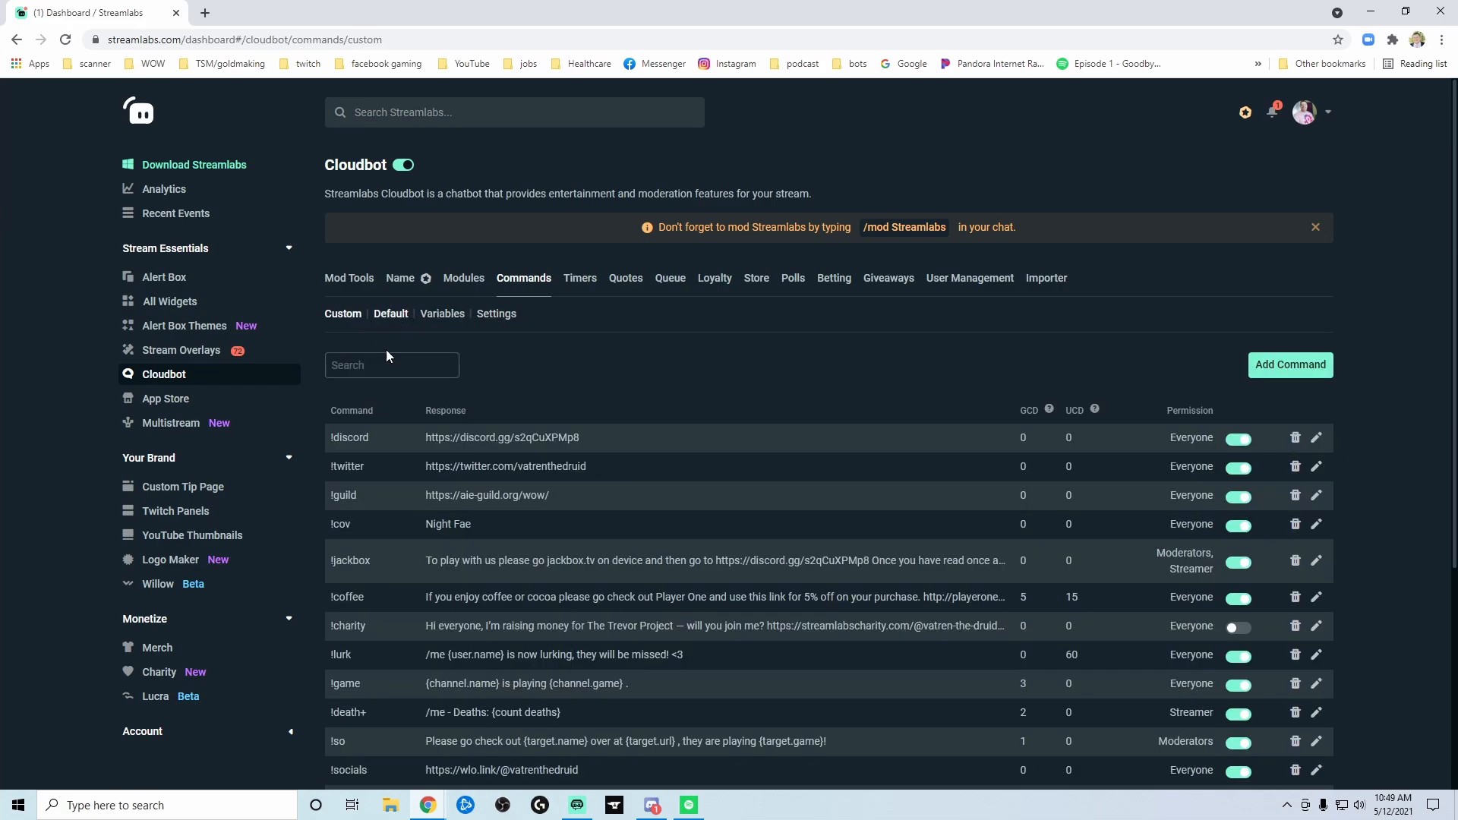
# Read through both pages of the custom commands list and return to its first page
pyautogui.scroll(-3, 386, 351)
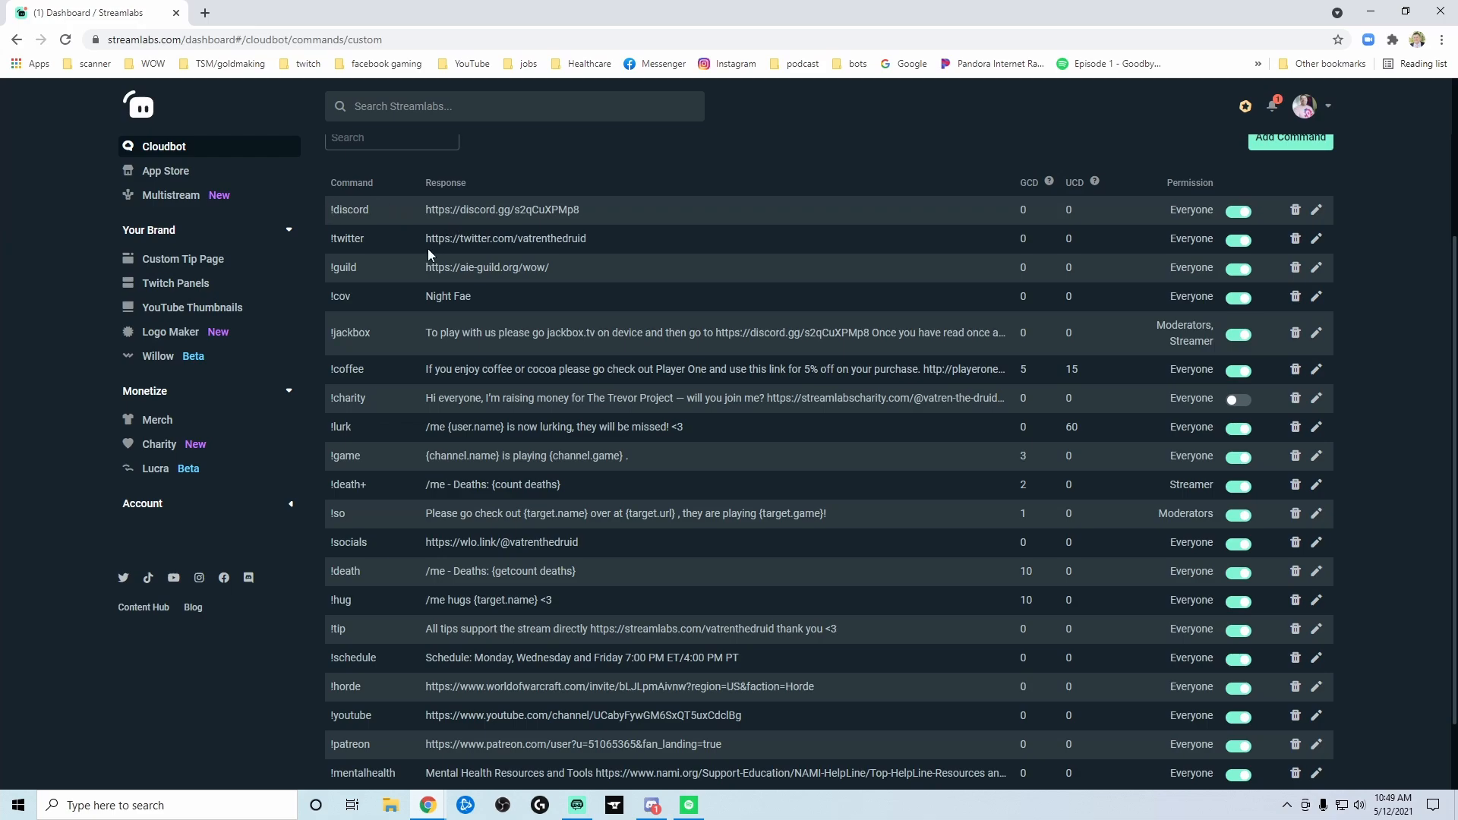
pyautogui.scroll(-1, 400, 442)
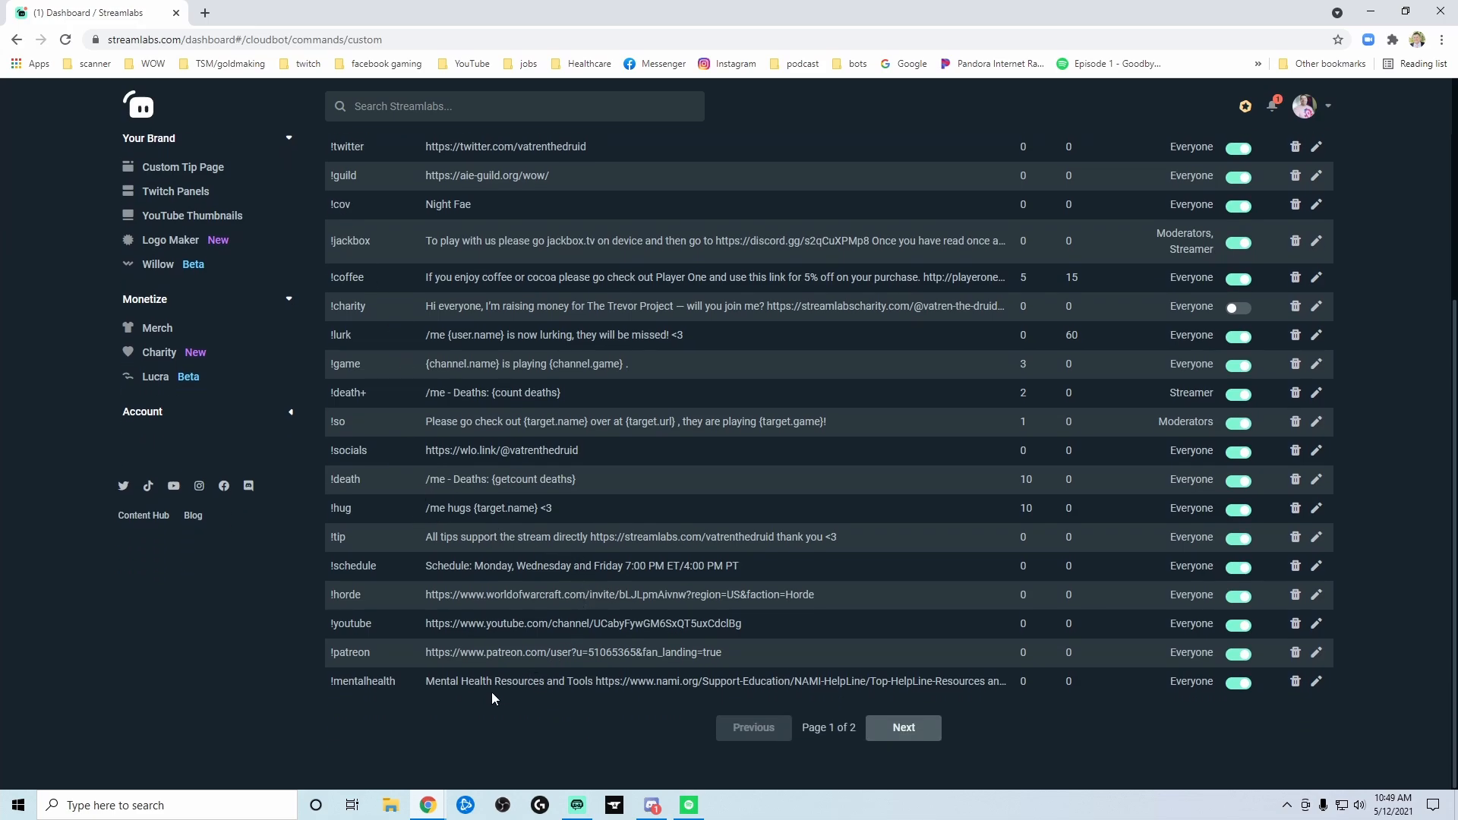
pyautogui.scroll(4, 425, 680)
pyautogui.scroll(-4, 607, 432)
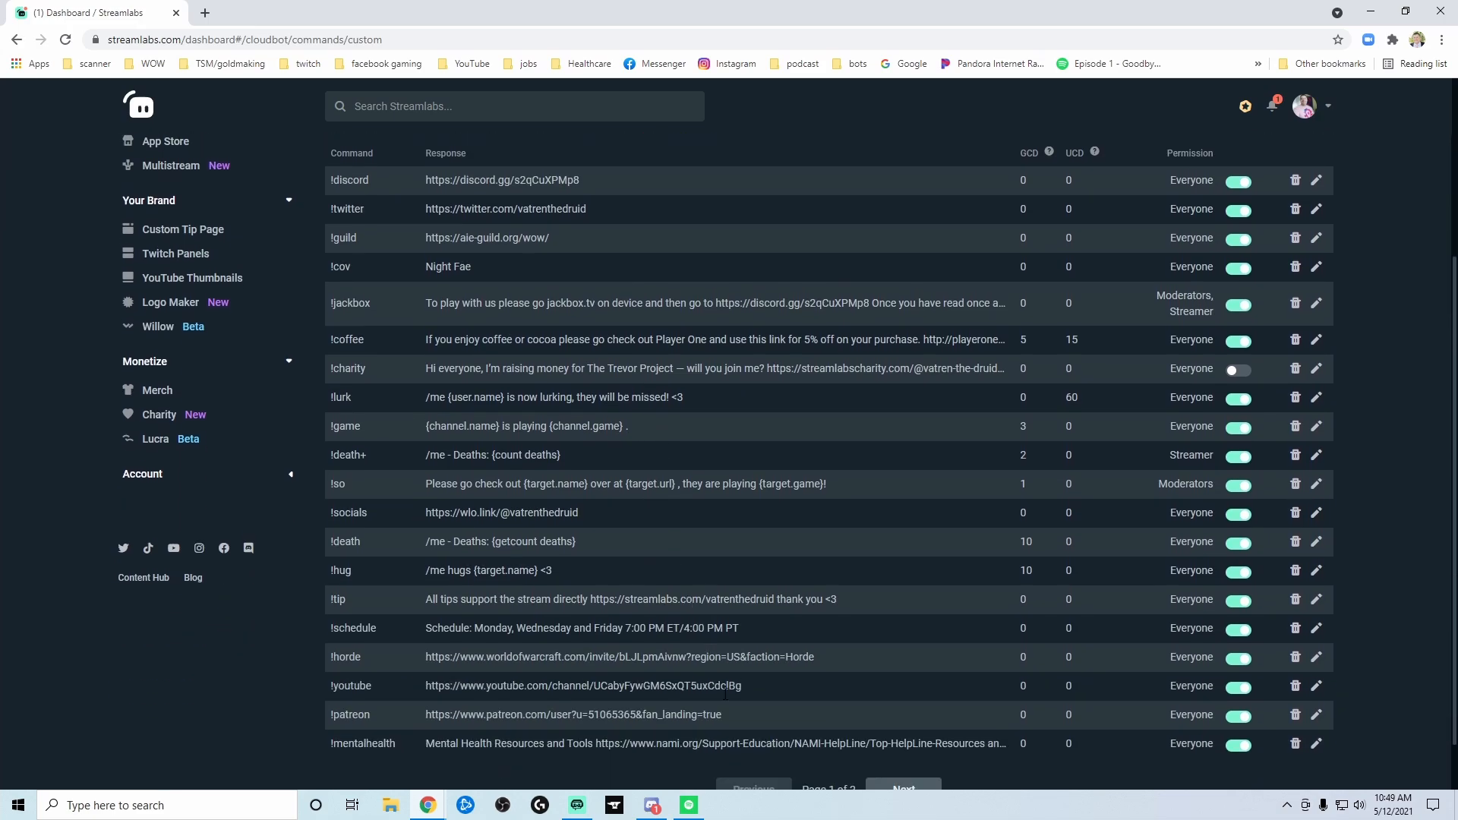
pyautogui.click(881, 731)
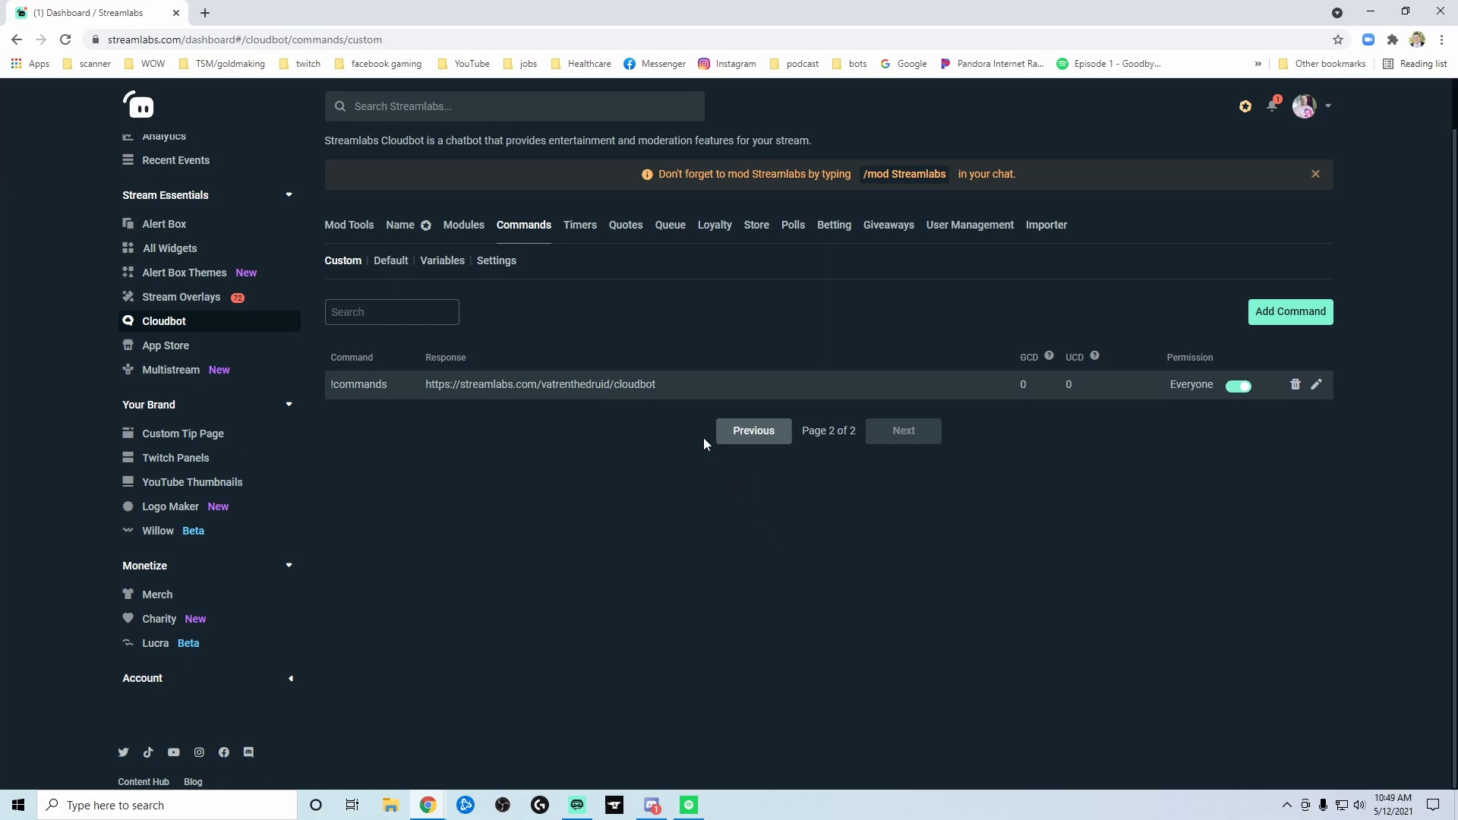
pyautogui.click(756, 442)
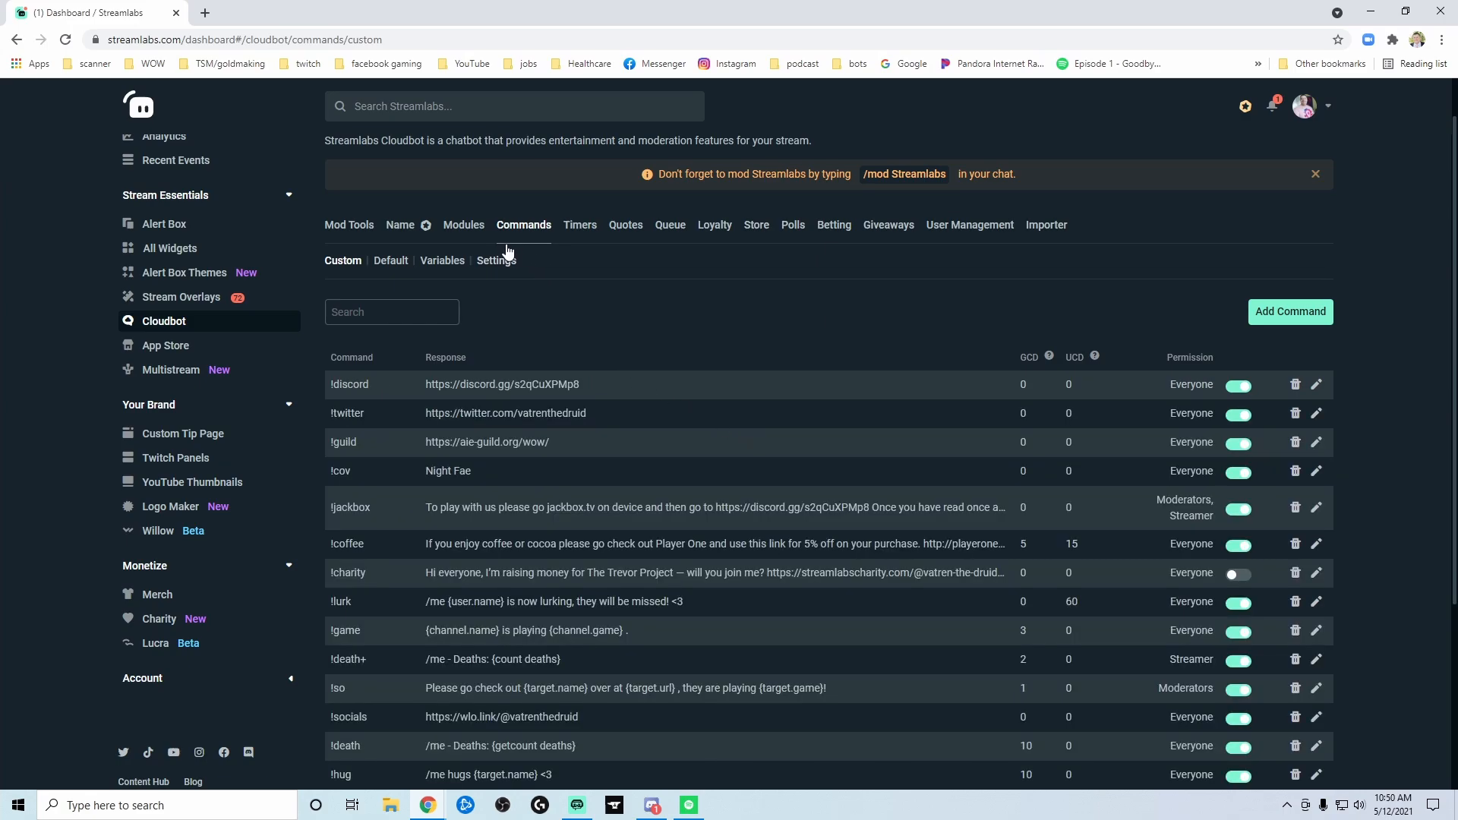
# Examine the default commands from Link Protection and Giveaway through Loyalty, Betting, Misc and Slots
pyautogui.click(391, 260)
pyautogui.scroll(-3, 435, 393)
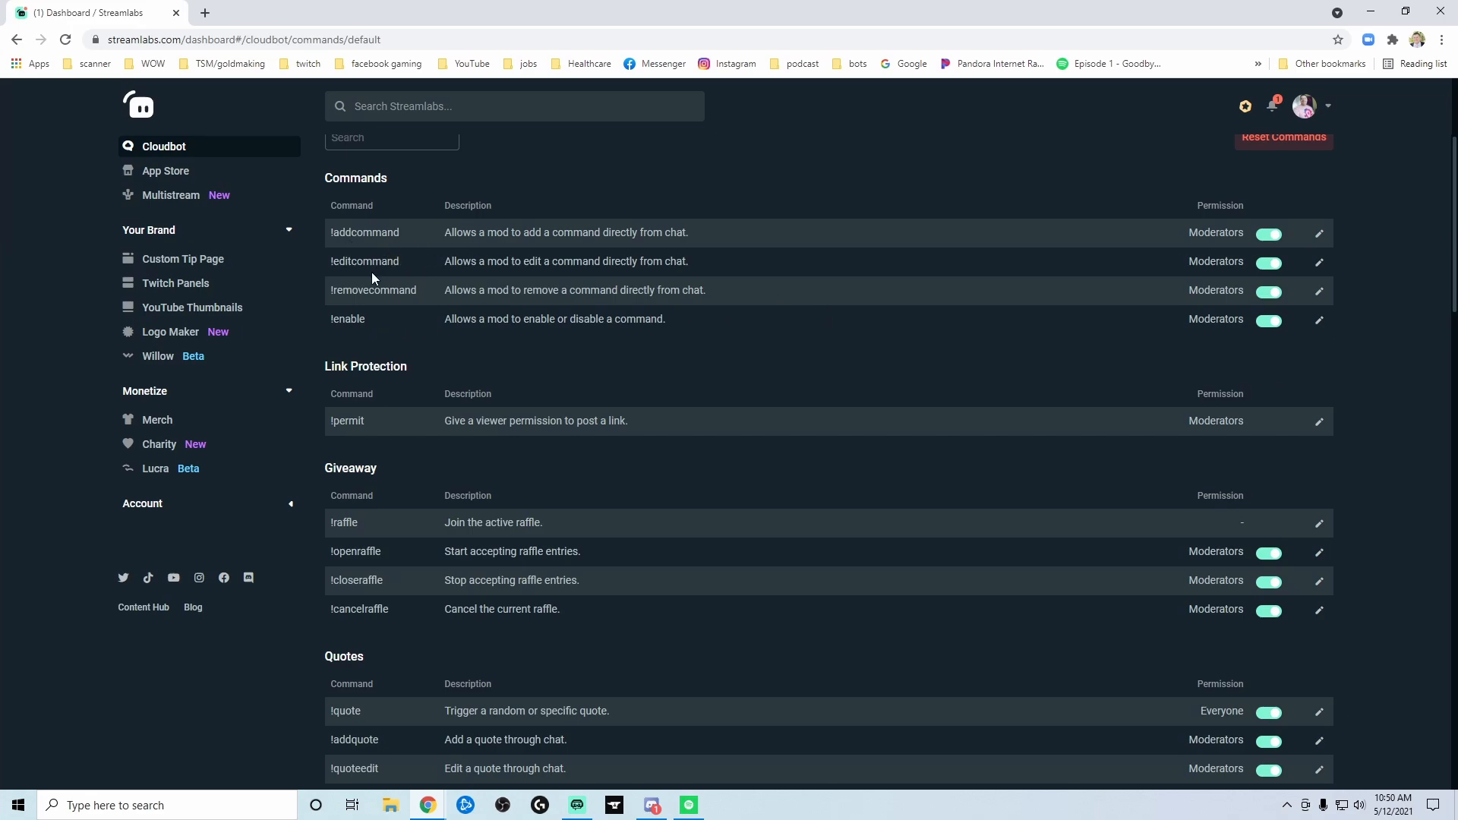
pyautogui.scroll(-1, 384, 333)
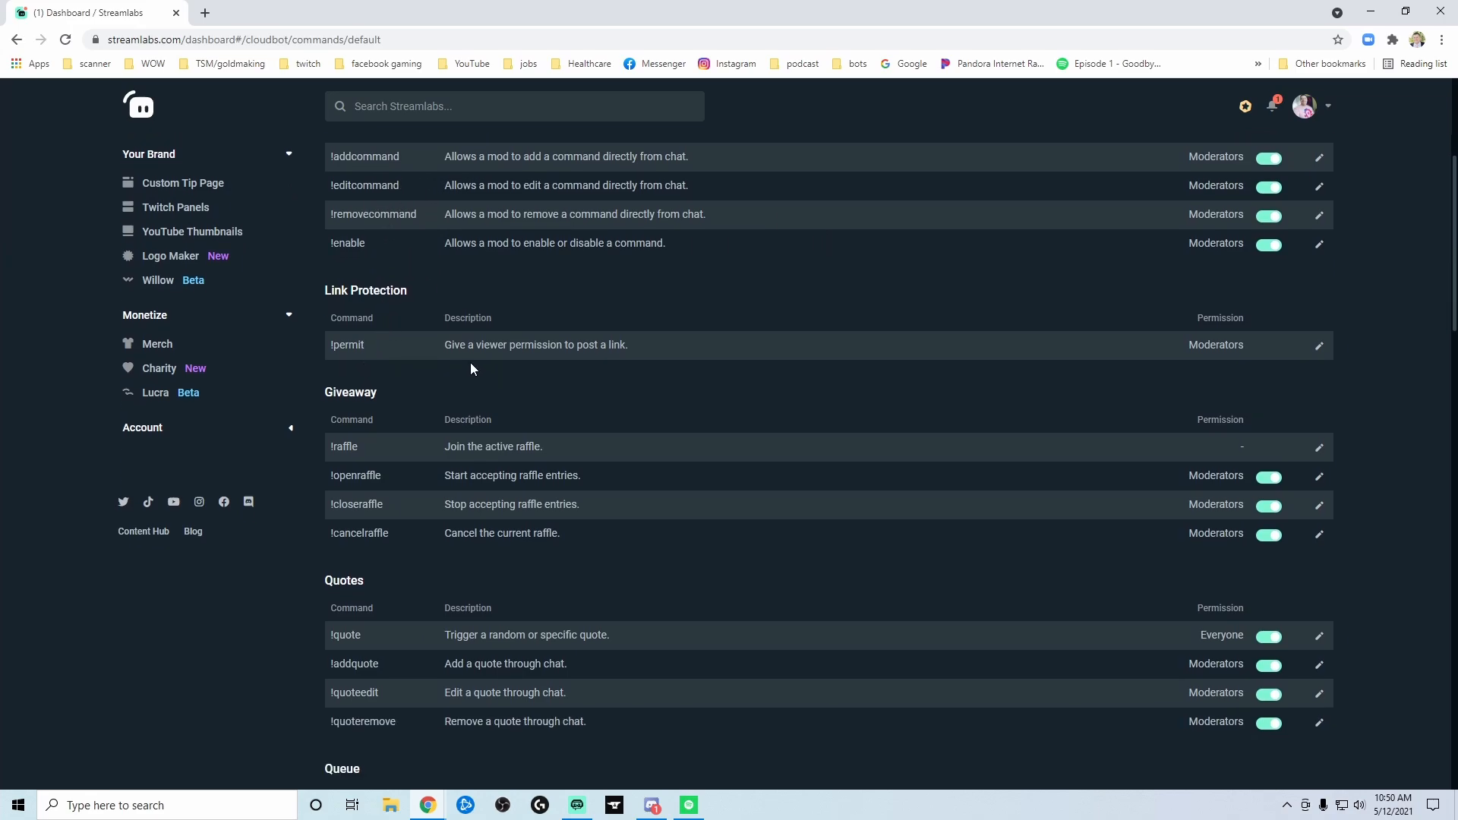
pyautogui.scroll(-2, 429, 351)
pyautogui.scroll(-4, 363, 323)
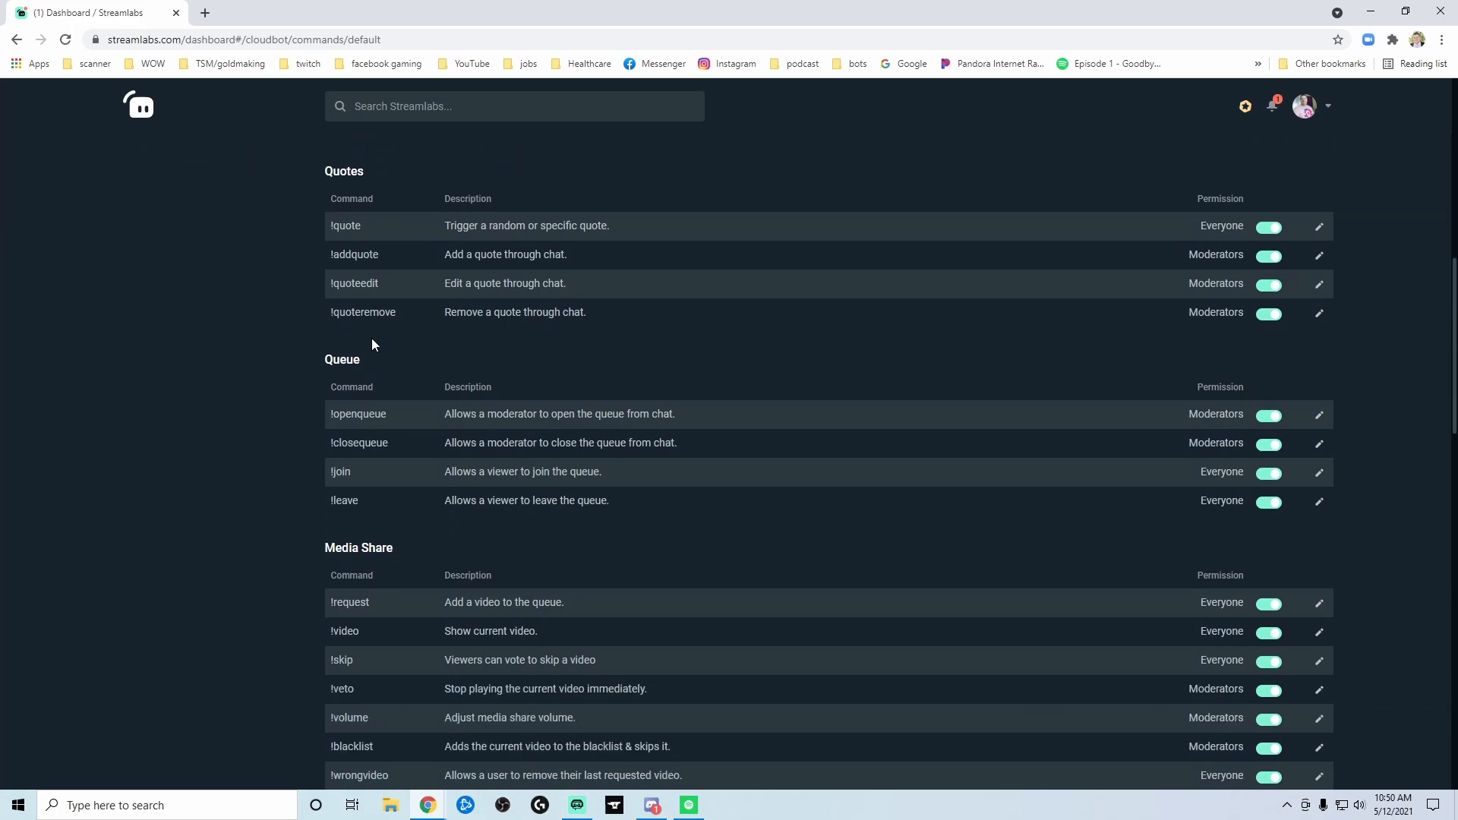
pyautogui.scroll(-4, 366, 432)
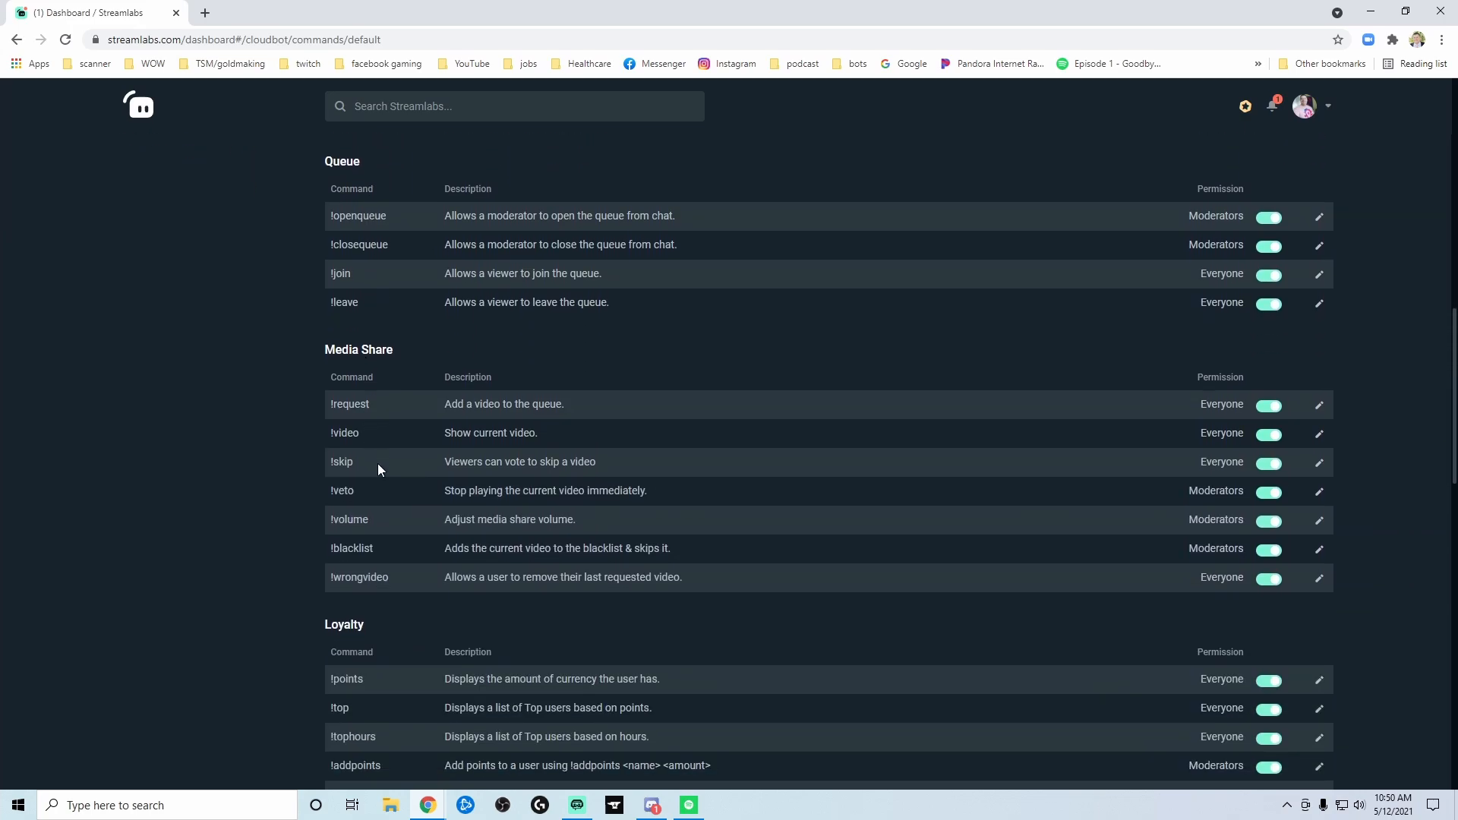
pyautogui.scroll(-2, 382, 528)
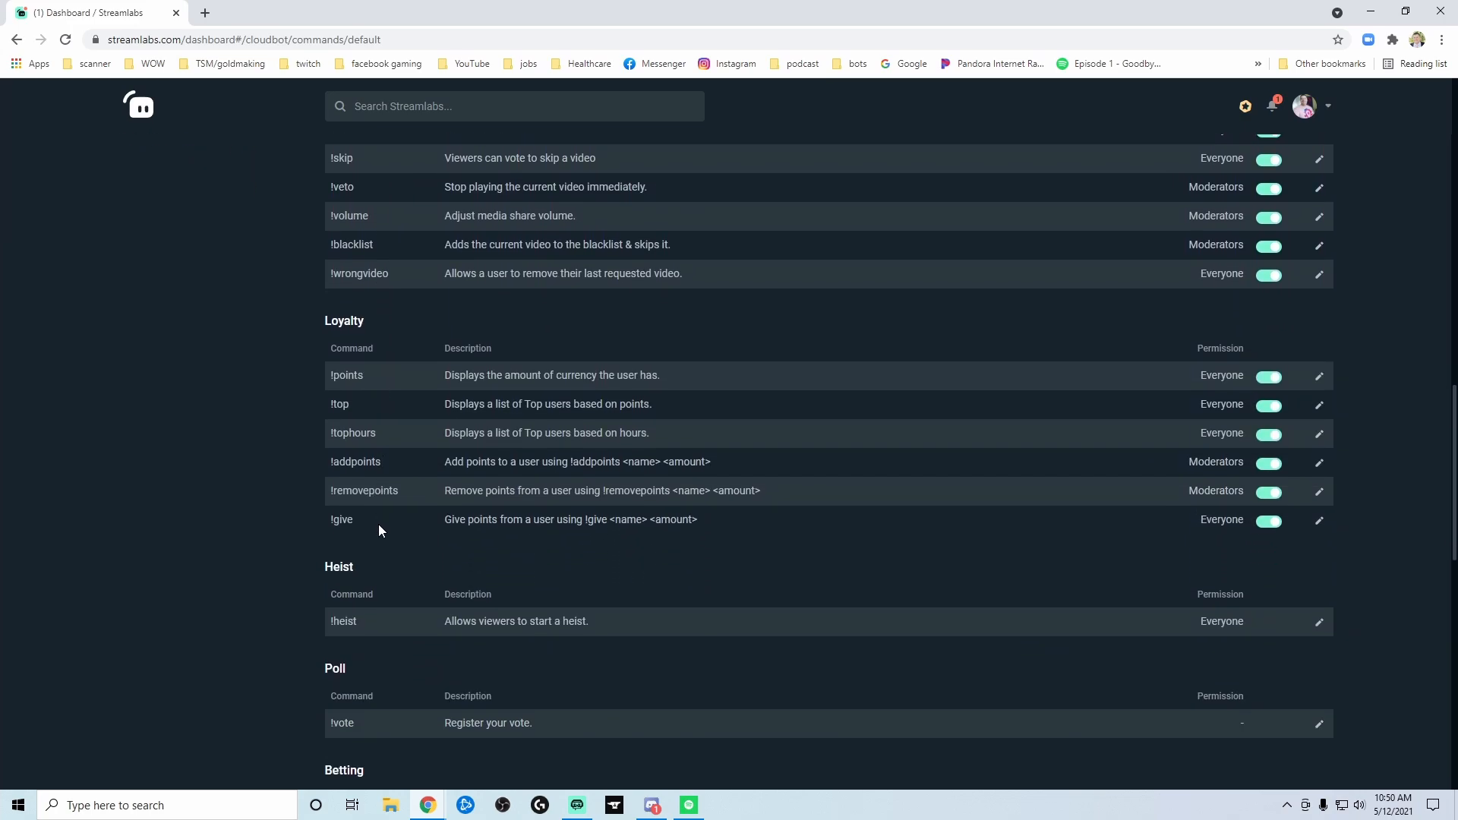
pyautogui.scroll(-3, 378, 524)
pyautogui.scroll(-5, 375, 519)
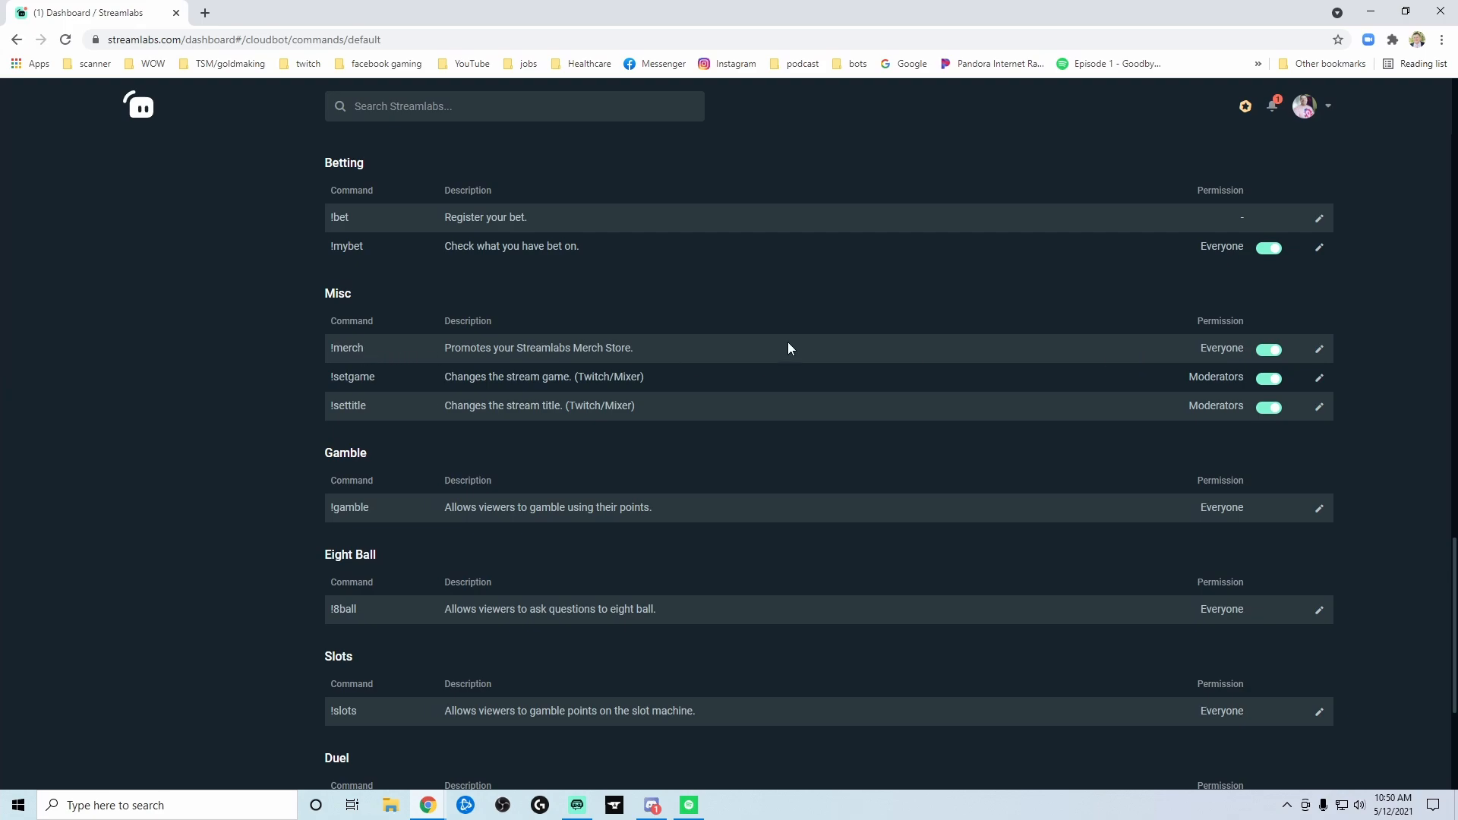
# Open the default !merch command for editing and confirm its existing chat response and Everyone permission
pyautogui.click(1320, 349)
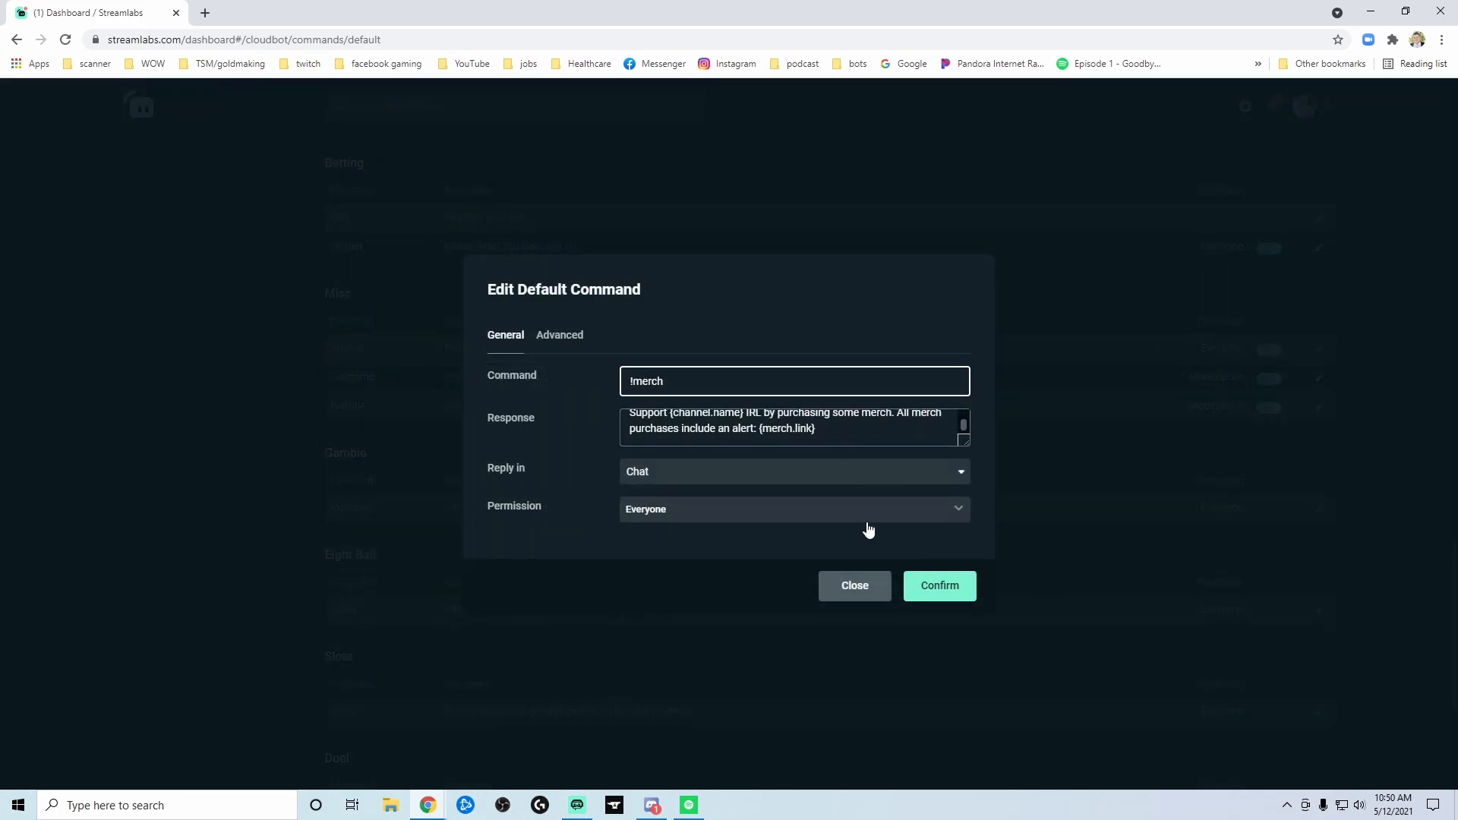
pyautogui.click(939, 587)
# Go back to the custom commands and look through the list down to !mentalhealth
pyautogui.scroll(20, 604, 339)
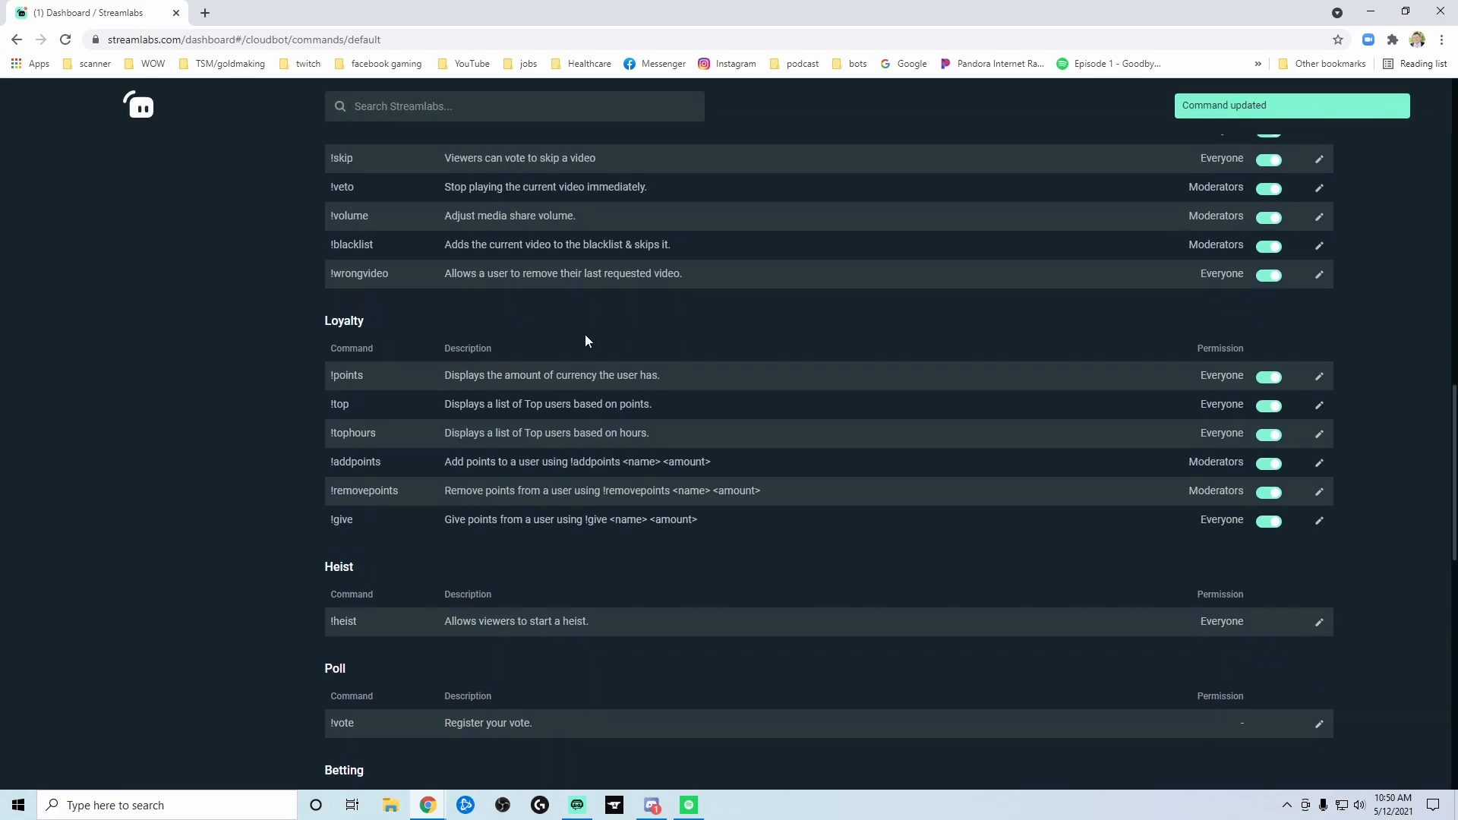
pyautogui.scroll(7, 500, 345)
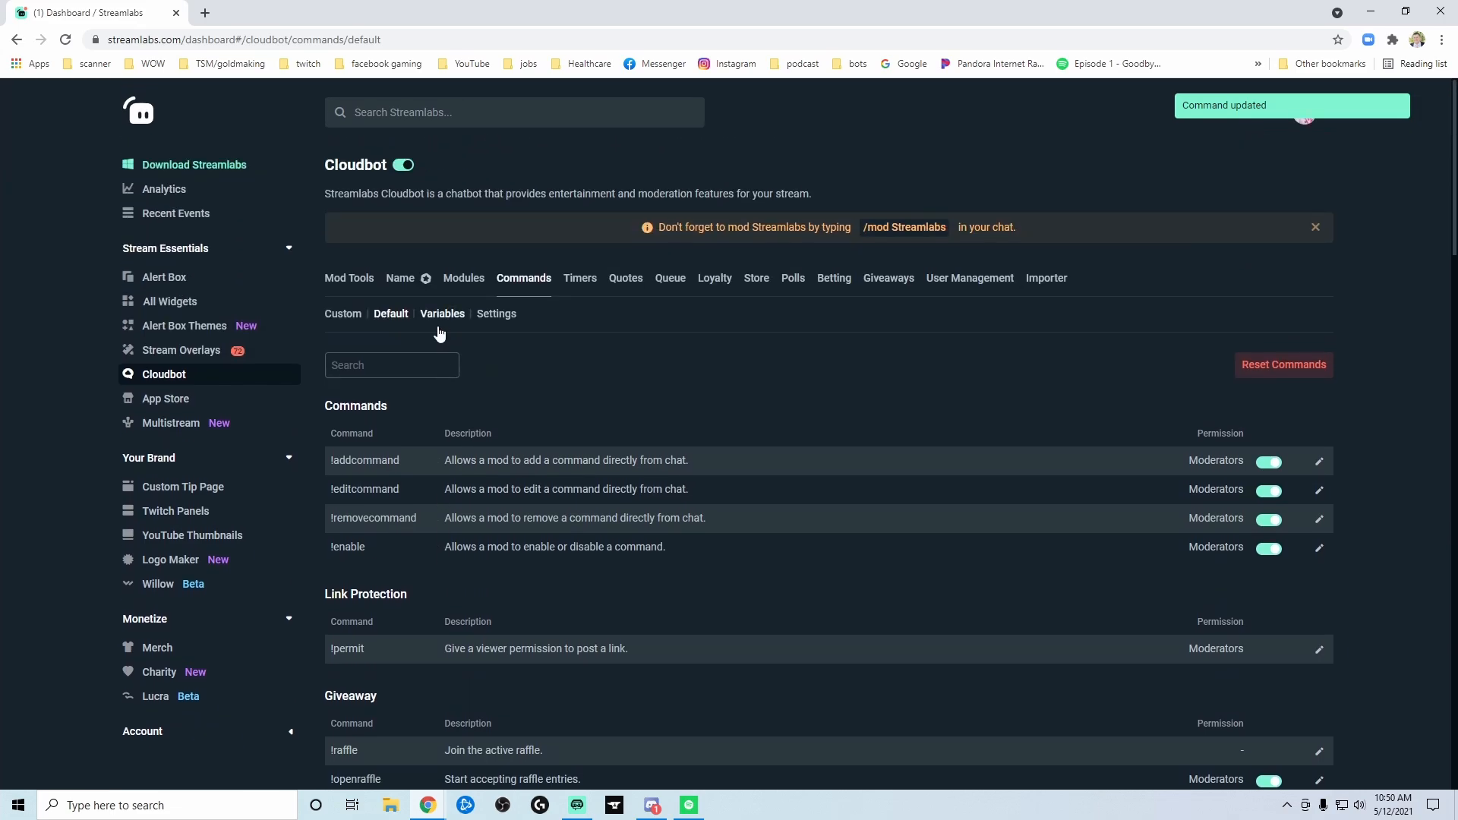
pyautogui.click(353, 322)
pyautogui.scroll(-5, 553, 433)
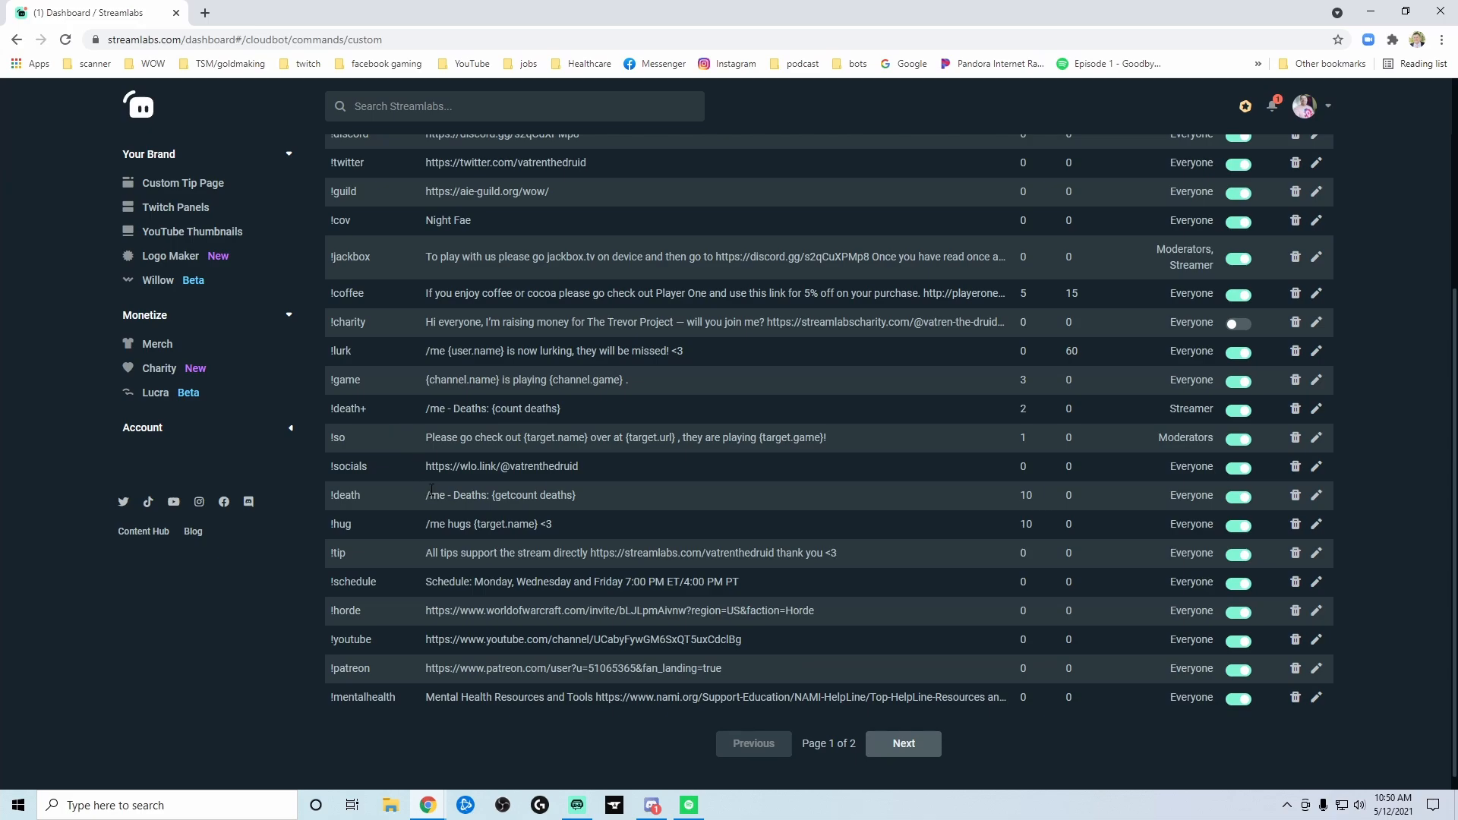
# Look over the first page of custom commands again, from !discord down to !mentalhealth
pyautogui.scroll(2, 481, 458)
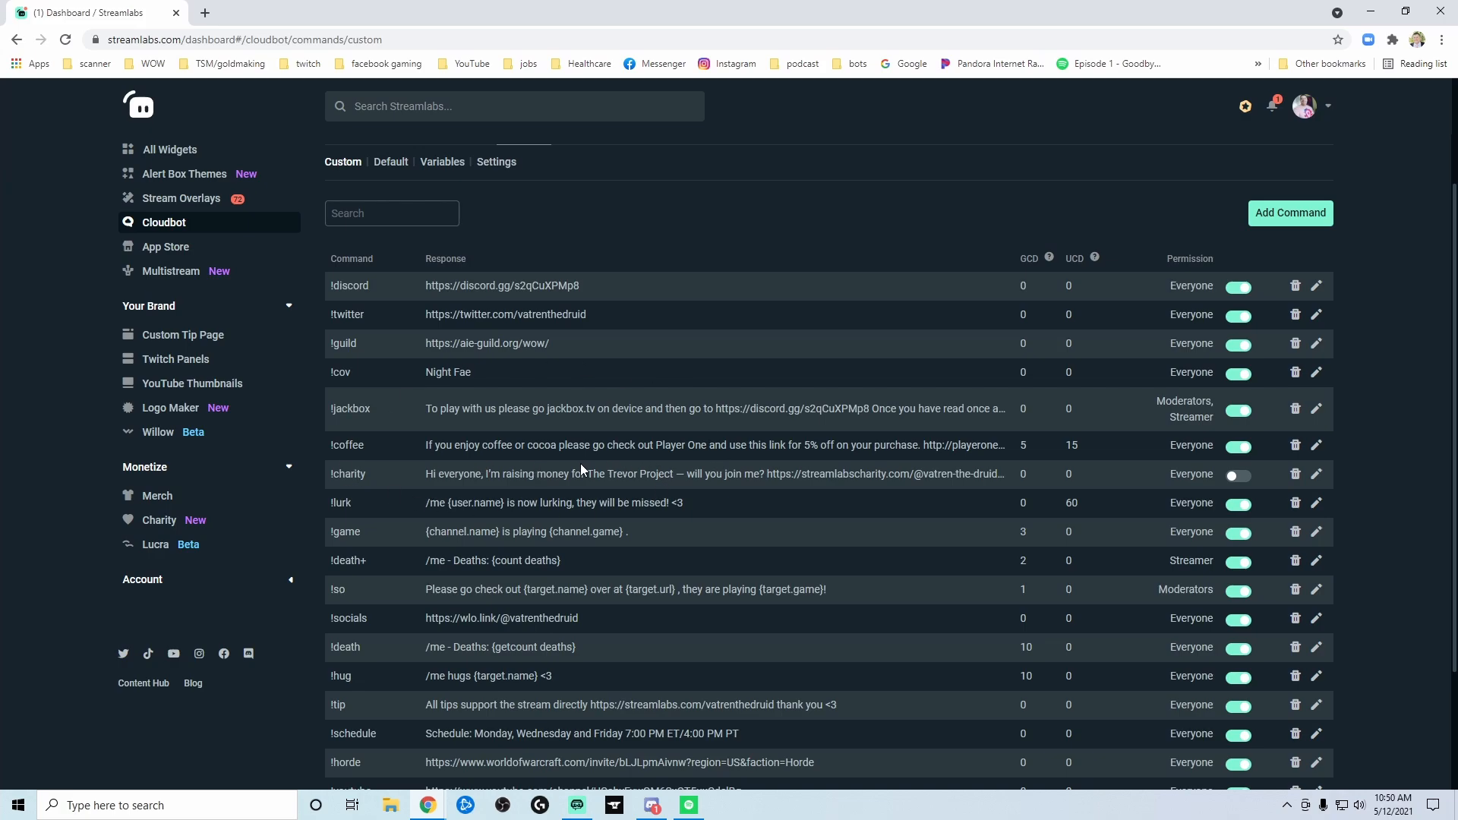
pyautogui.scroll(-2, 610, 471)
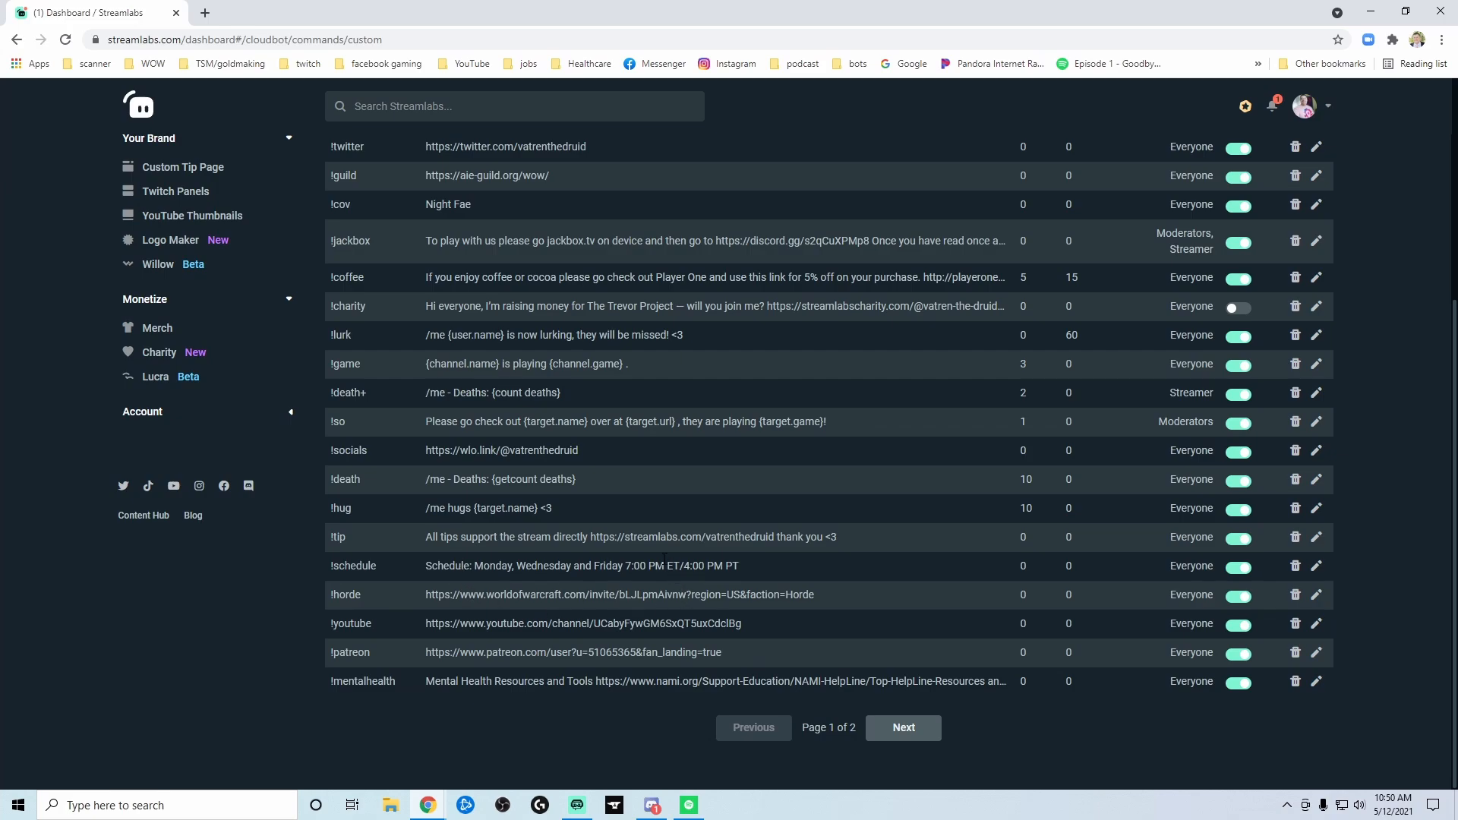
pyautogui.scroll(1, 642, 532)
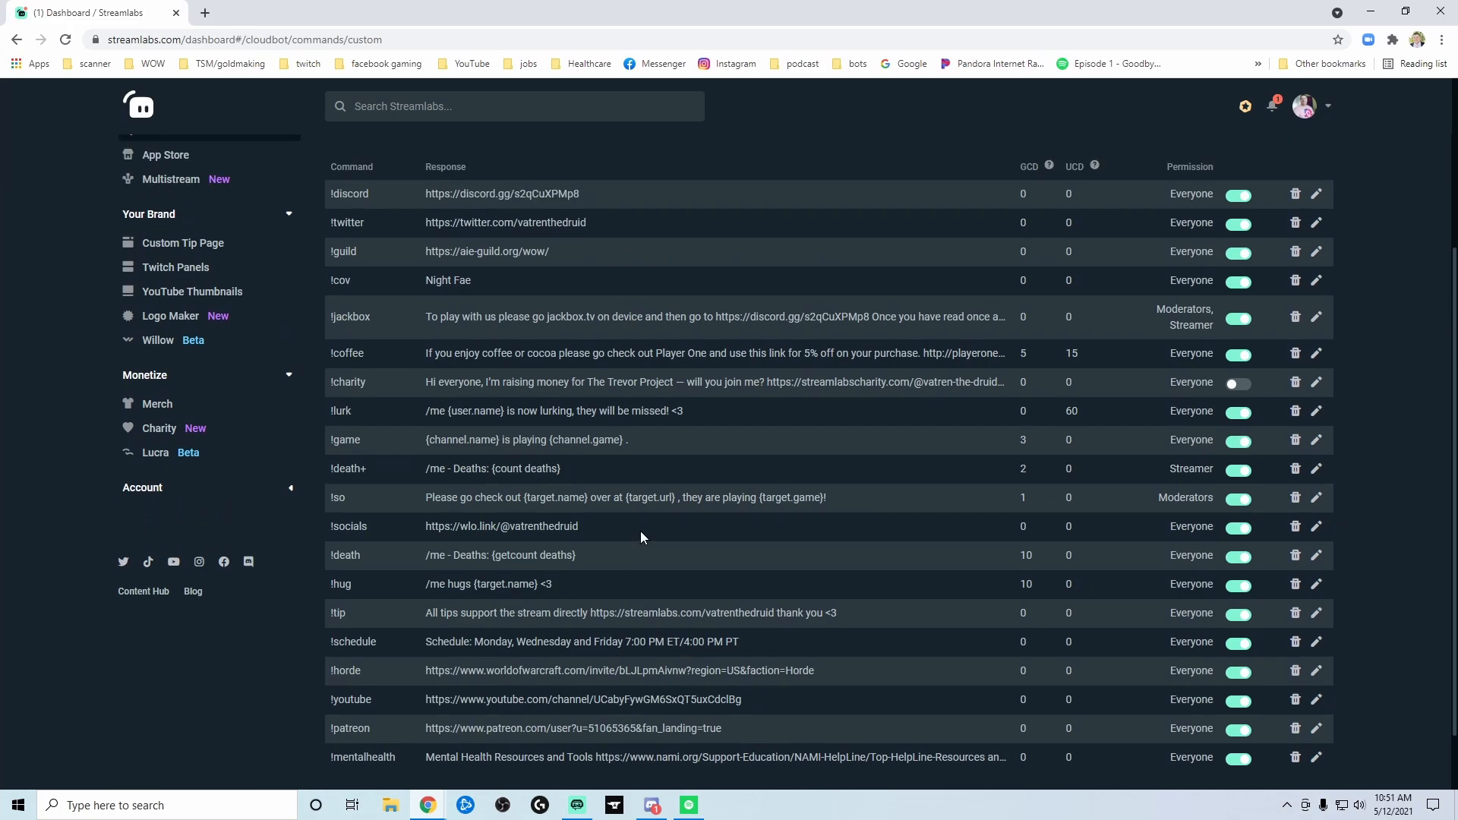
# Switch to the default commands and examine the list through Queue, Media Share, Loyalty, Misc, Duel and Loyalty Store
pyautogui.scroll(5, 623, 535)
pyautogui.click(389, 298)
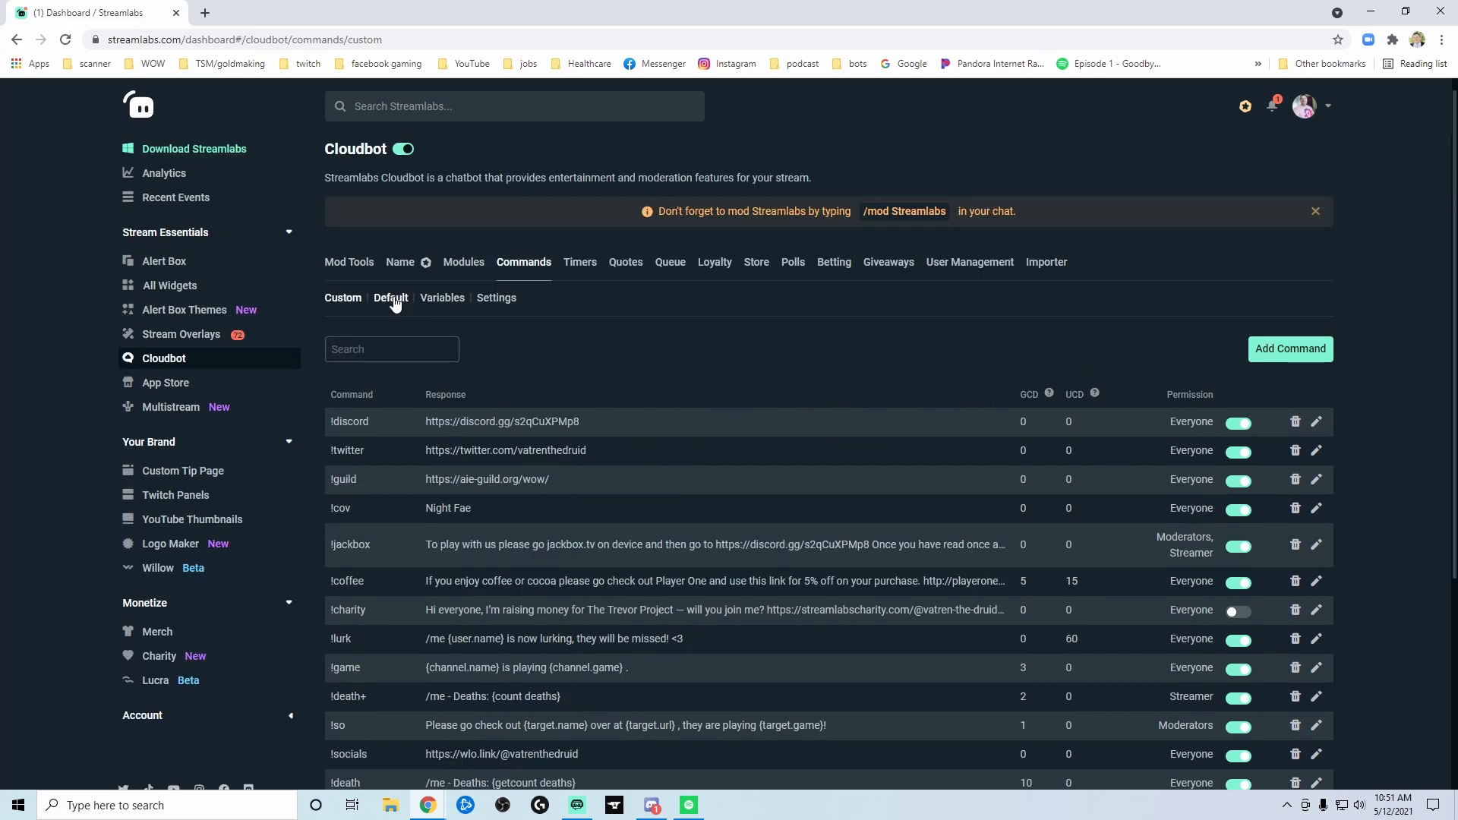
pyautogui.scroll(-10, 470, 517)
pyautogui.scroll(-2, 378, 518)
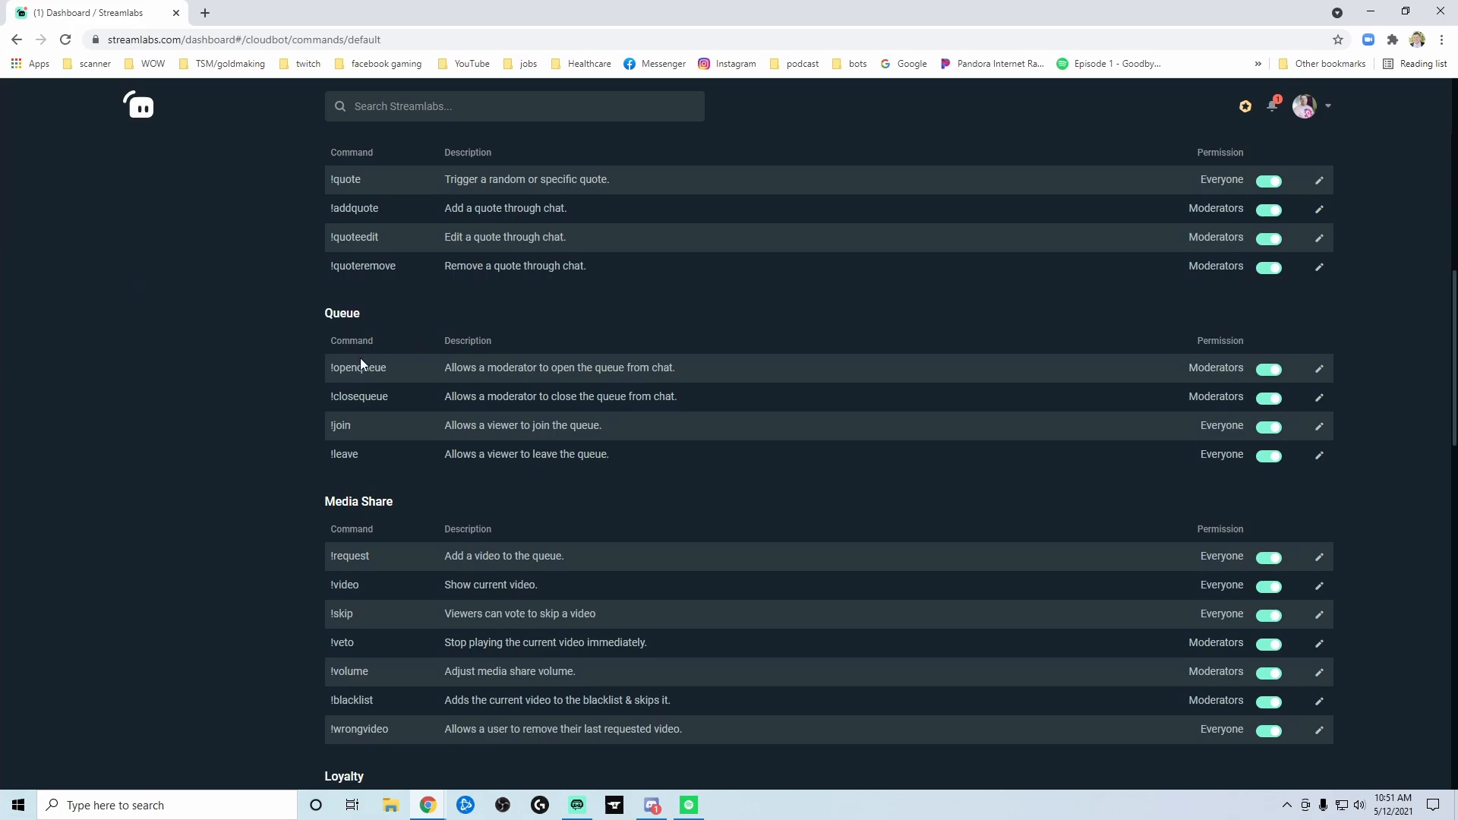
pyautogui.scroll(-4, 372, 471)
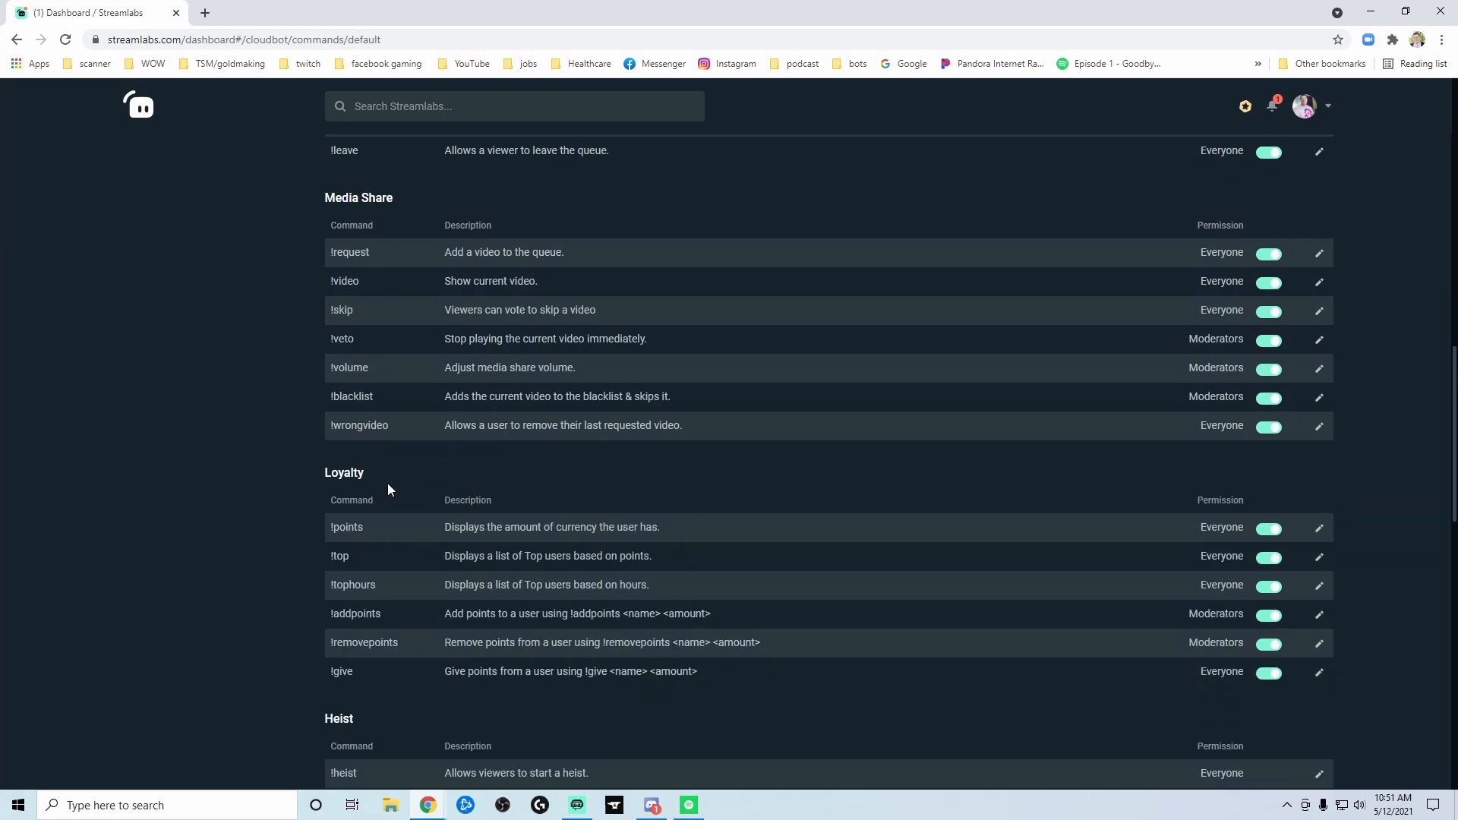
pyautogui.scroll(-5, 387, 483)
pyautogui.scroll(-5, 388, 479)
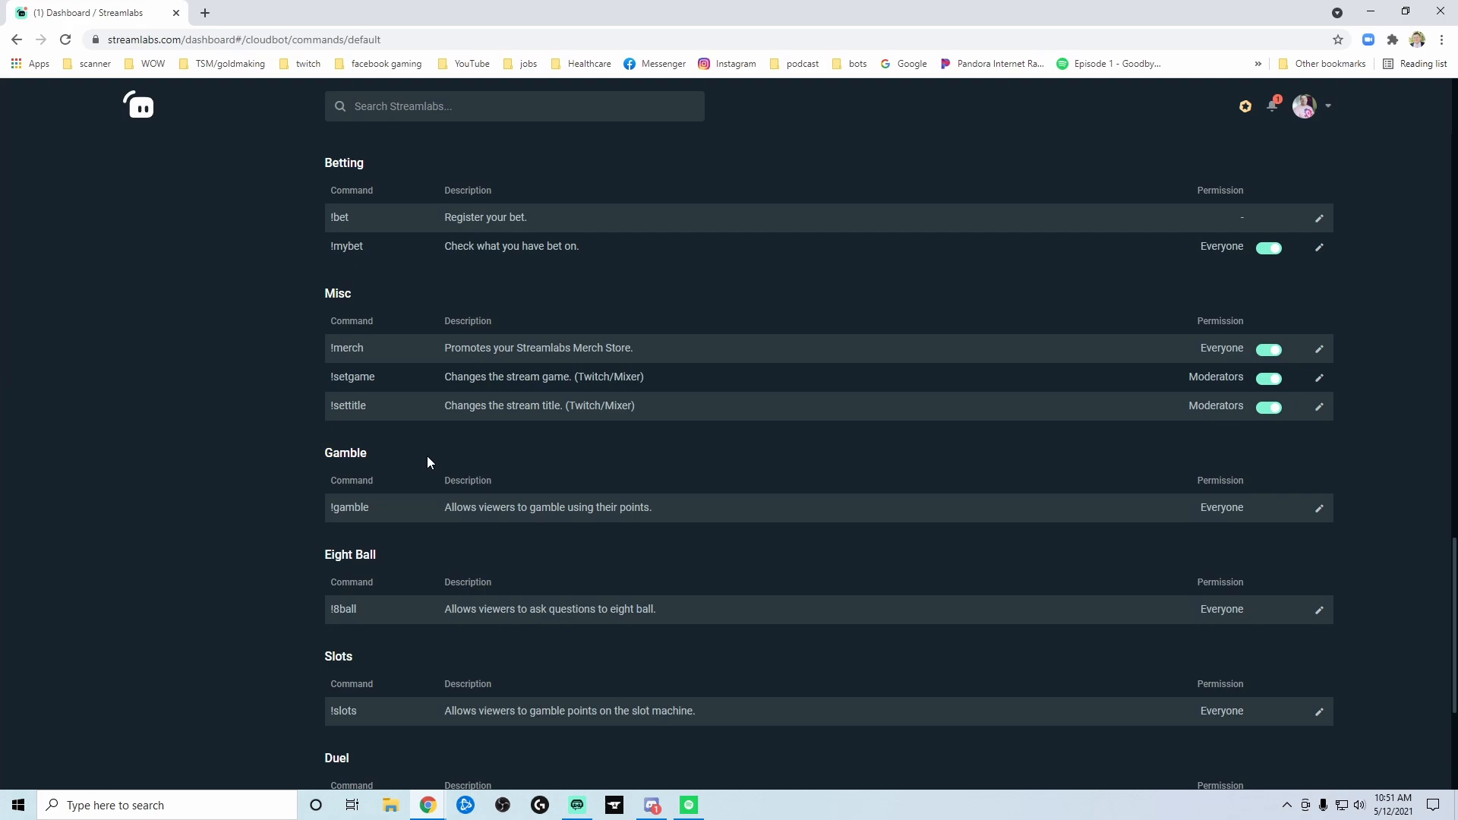
pyautogui.scroll(-4, 428, 460)
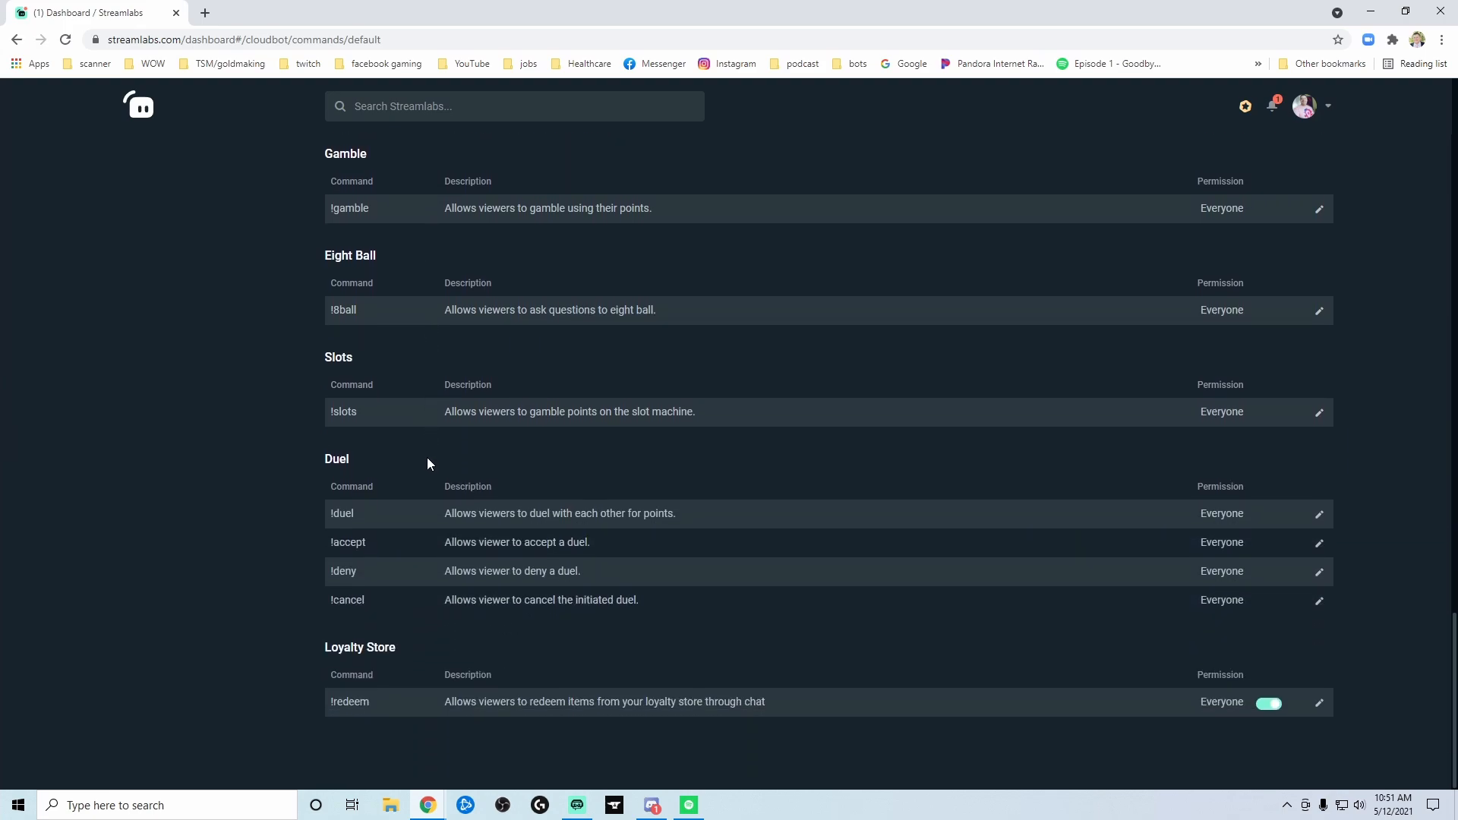
pyautogui.scroll(3, 1111, 304)
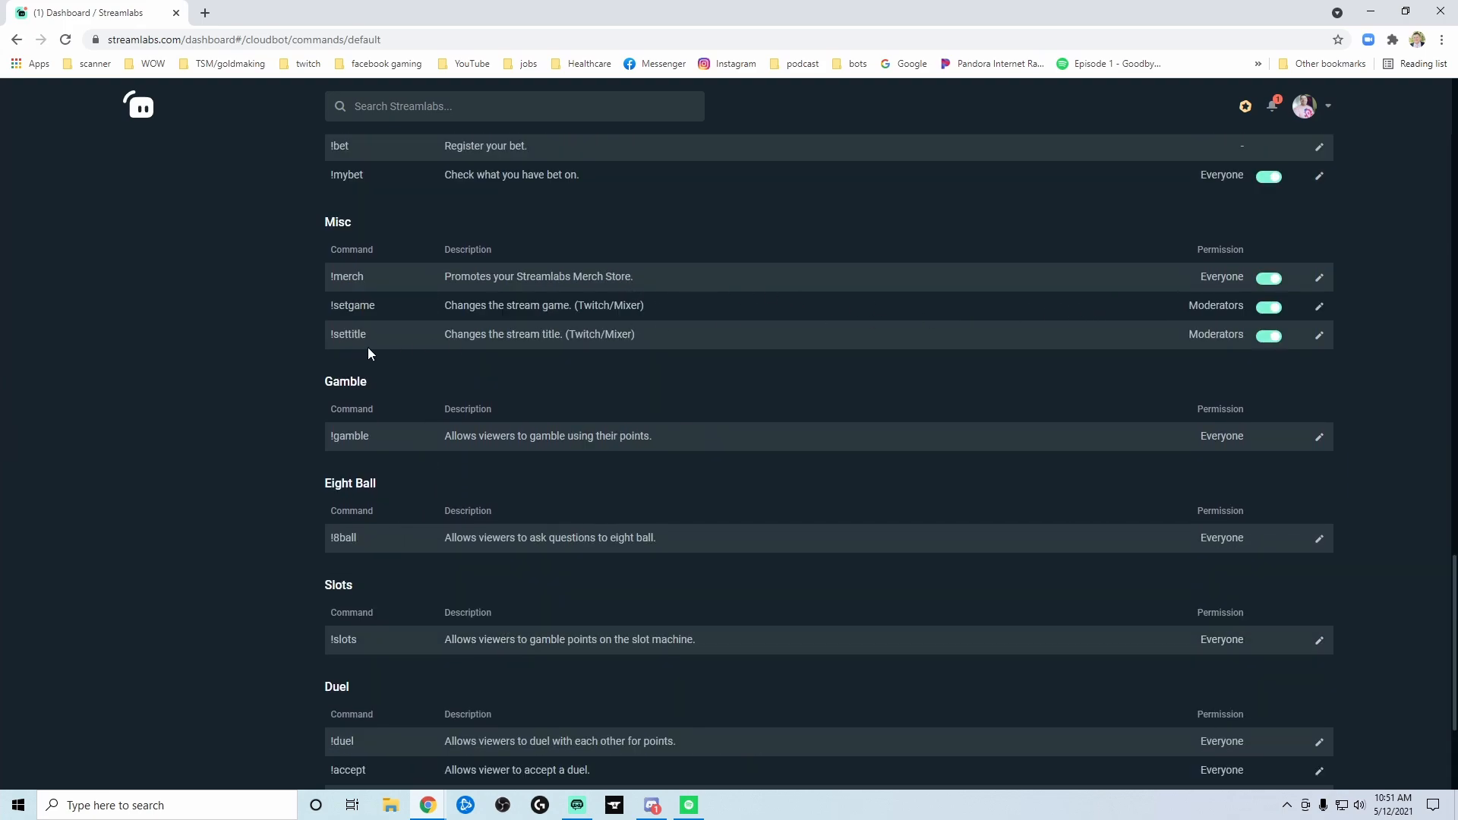
pyautogui.scroll(10, 687, 450)
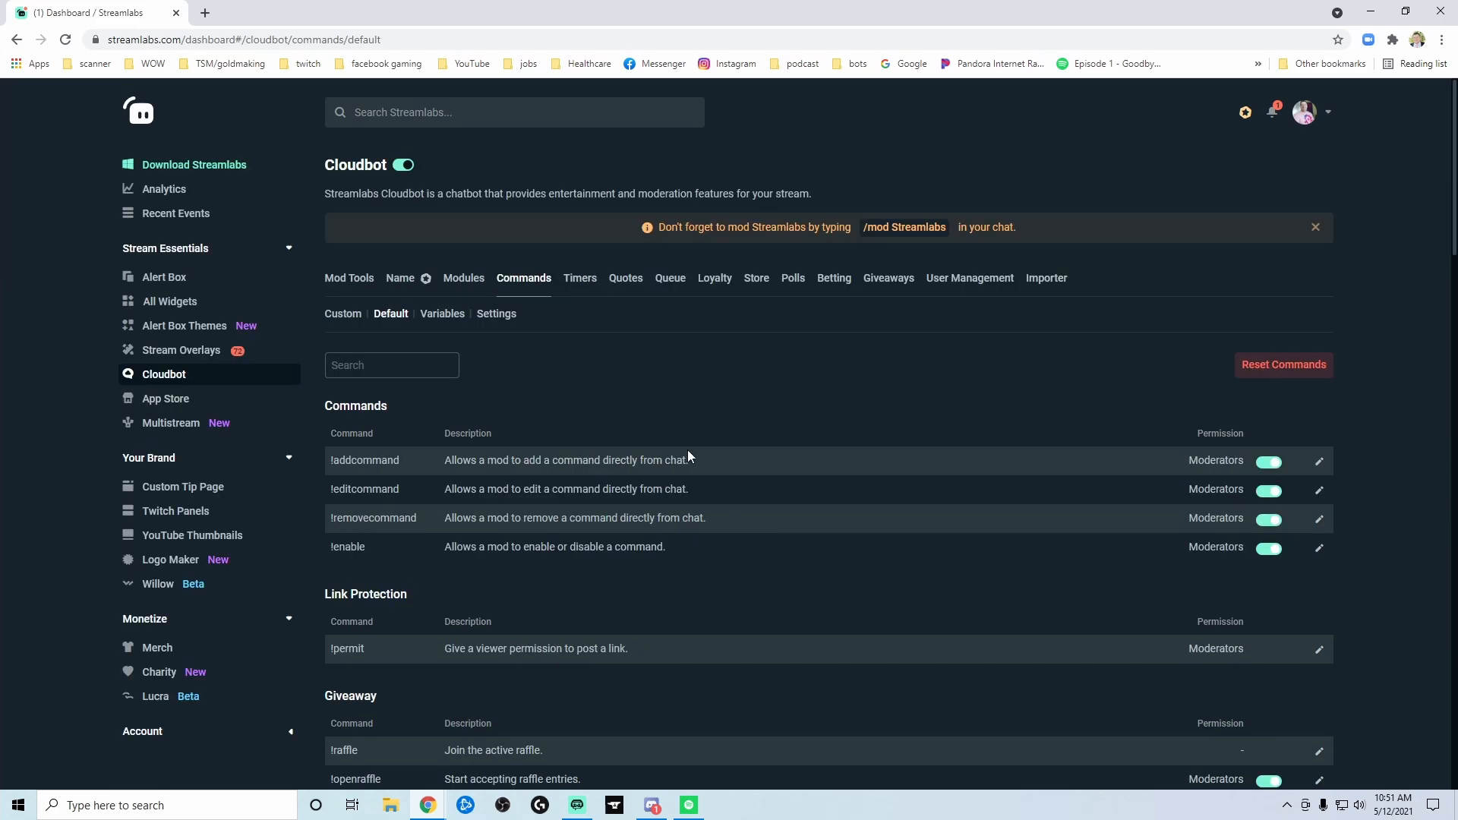
# Return to the custom commands, go to the second page, and open the !commands response link in a new tab
pyautogui.click(342, 313)
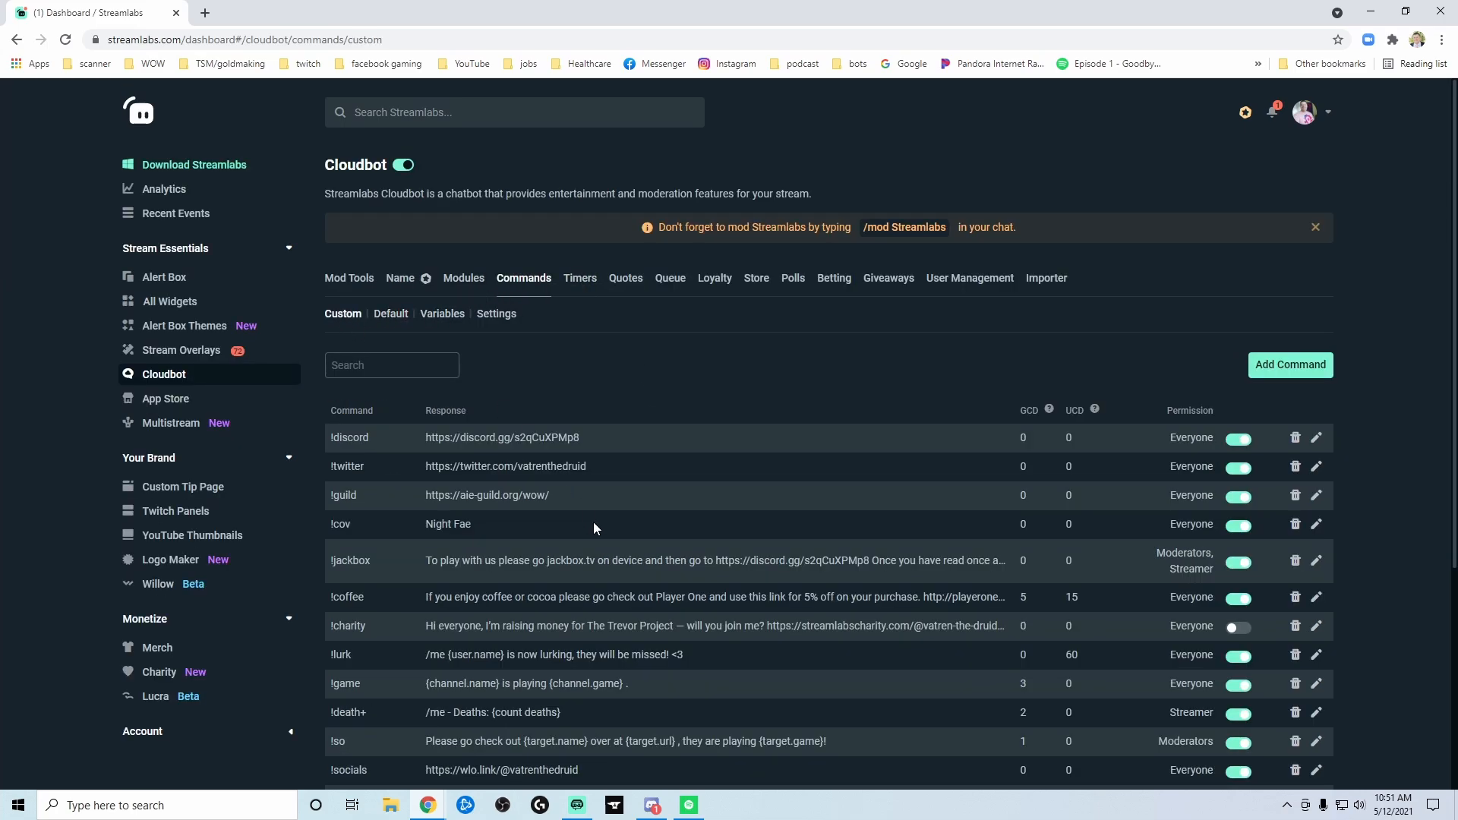
pyautogui.scroll(-4, 598, 547)
pyautogui.click(904, 726)
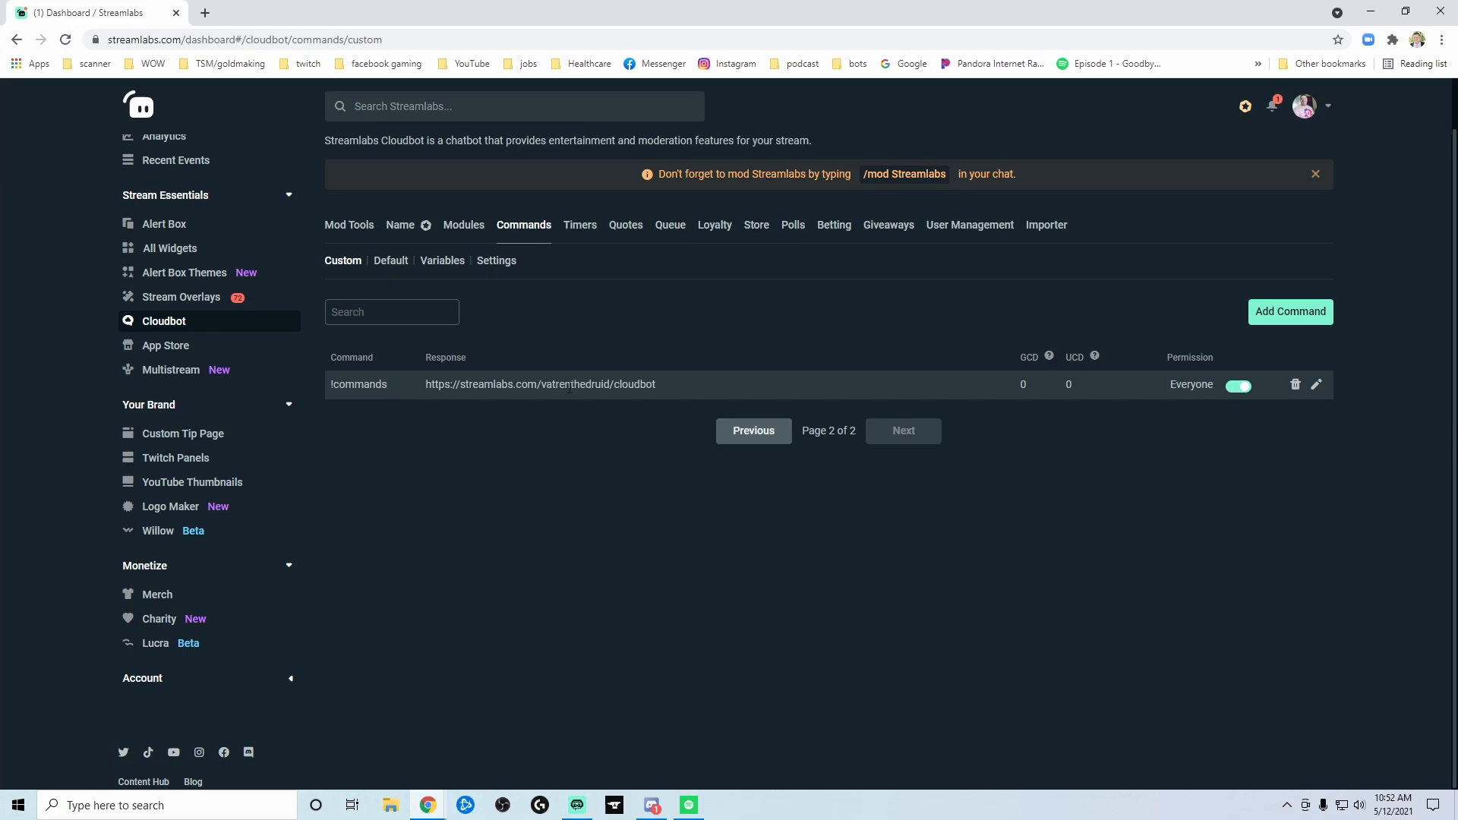
pyautogui.moveTo(668, 384); pyautogui.dragTo(425, 387)
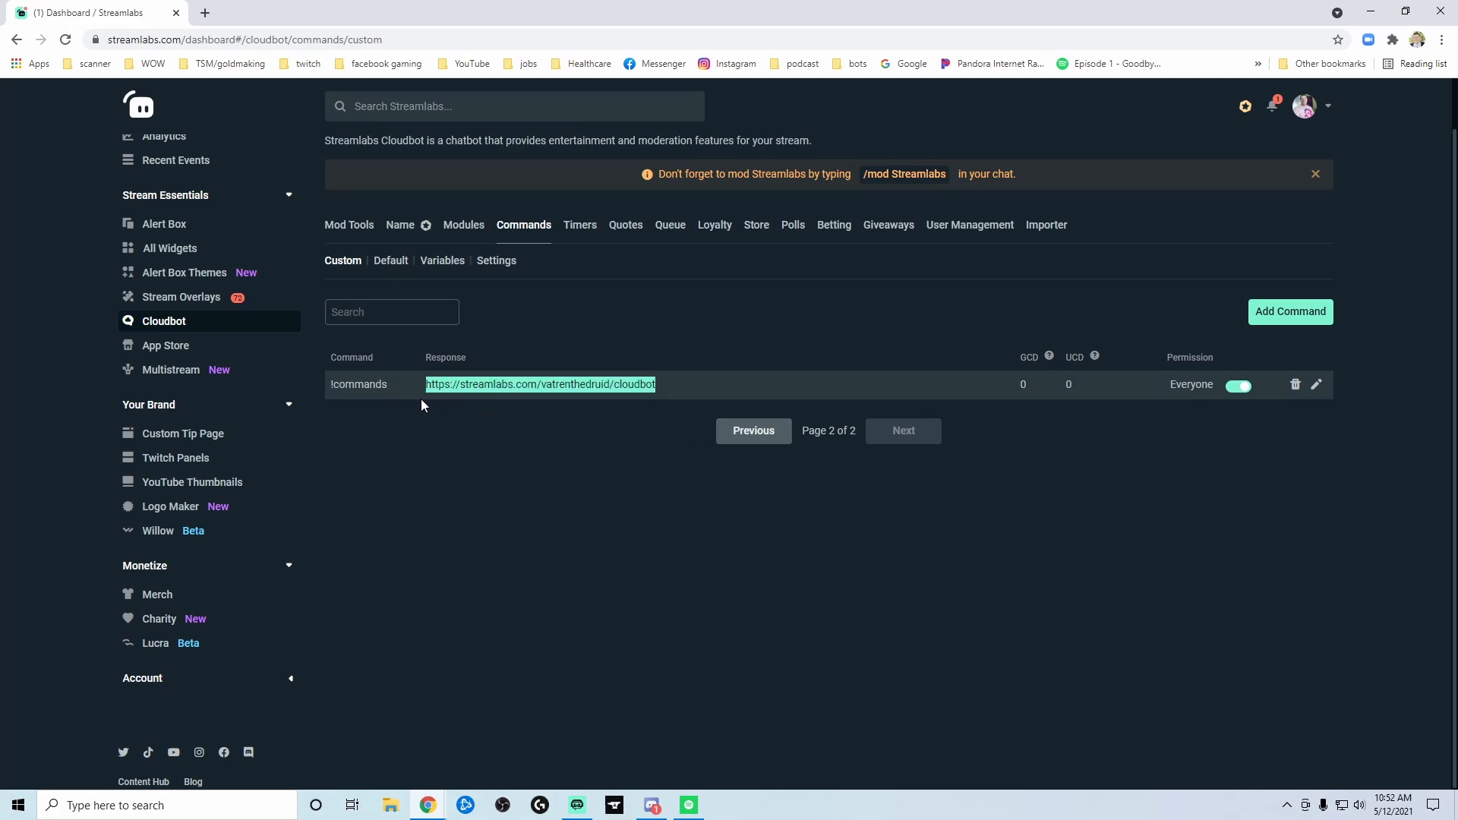
pyautogui.rightClick(453, 394)
pyautogui.click(502, 420)
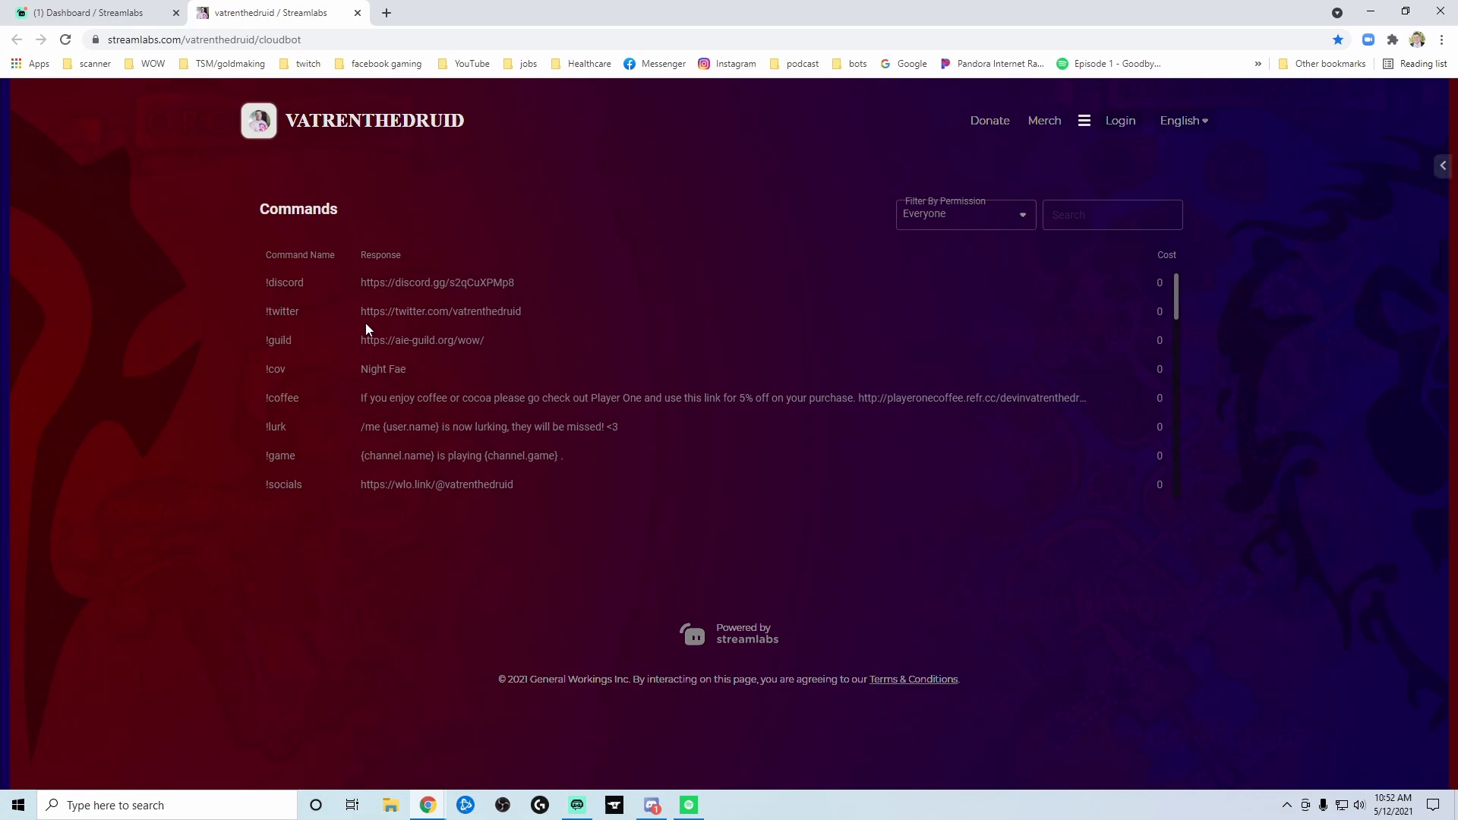
# Read through the channel's public Commands page from !discord to !redeem and return to its beginning
pyautogui.scroll(-3, 454, 363)
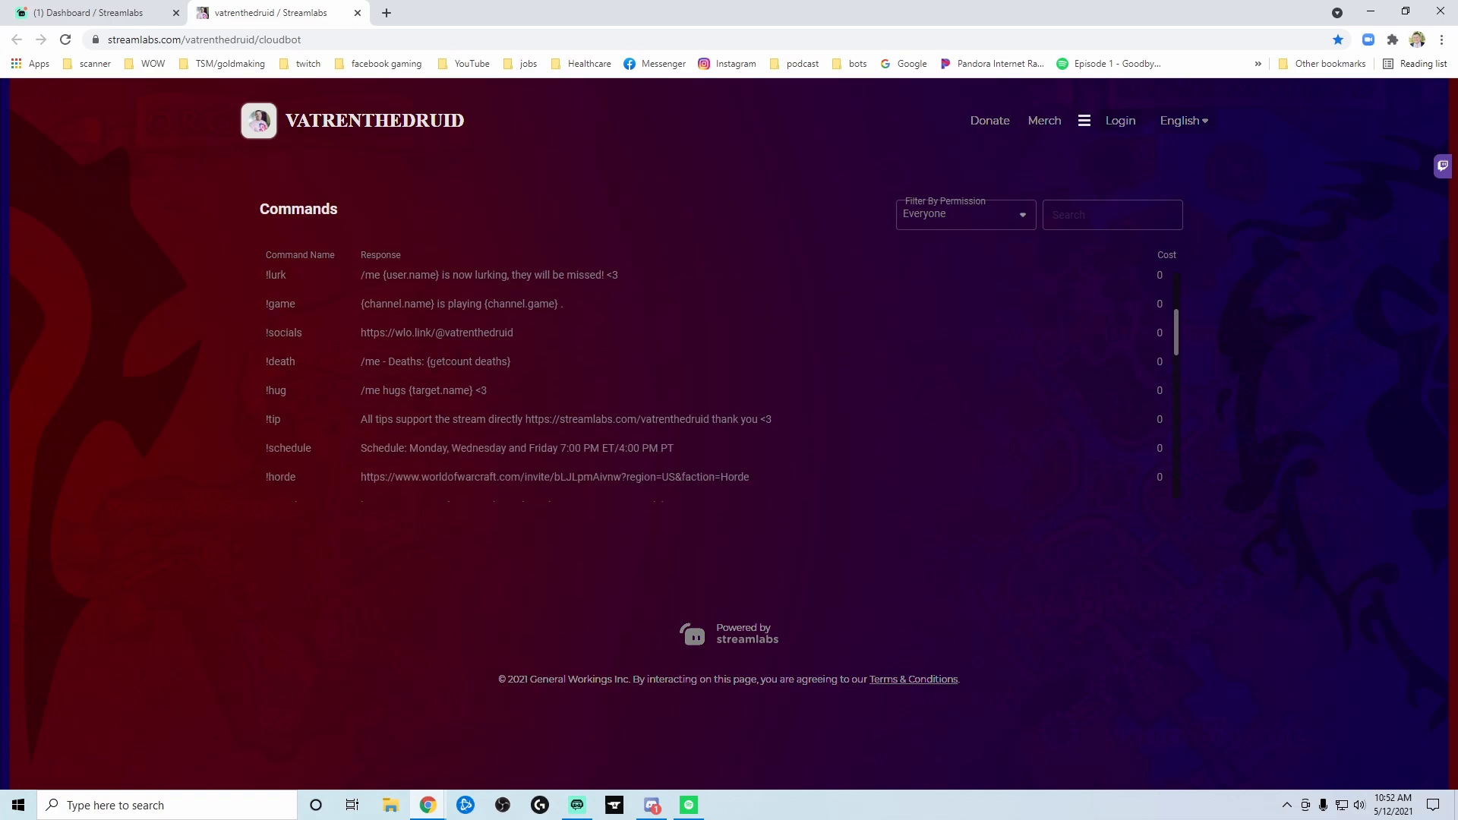
pyautogui.scroll(-2, 448, 377)
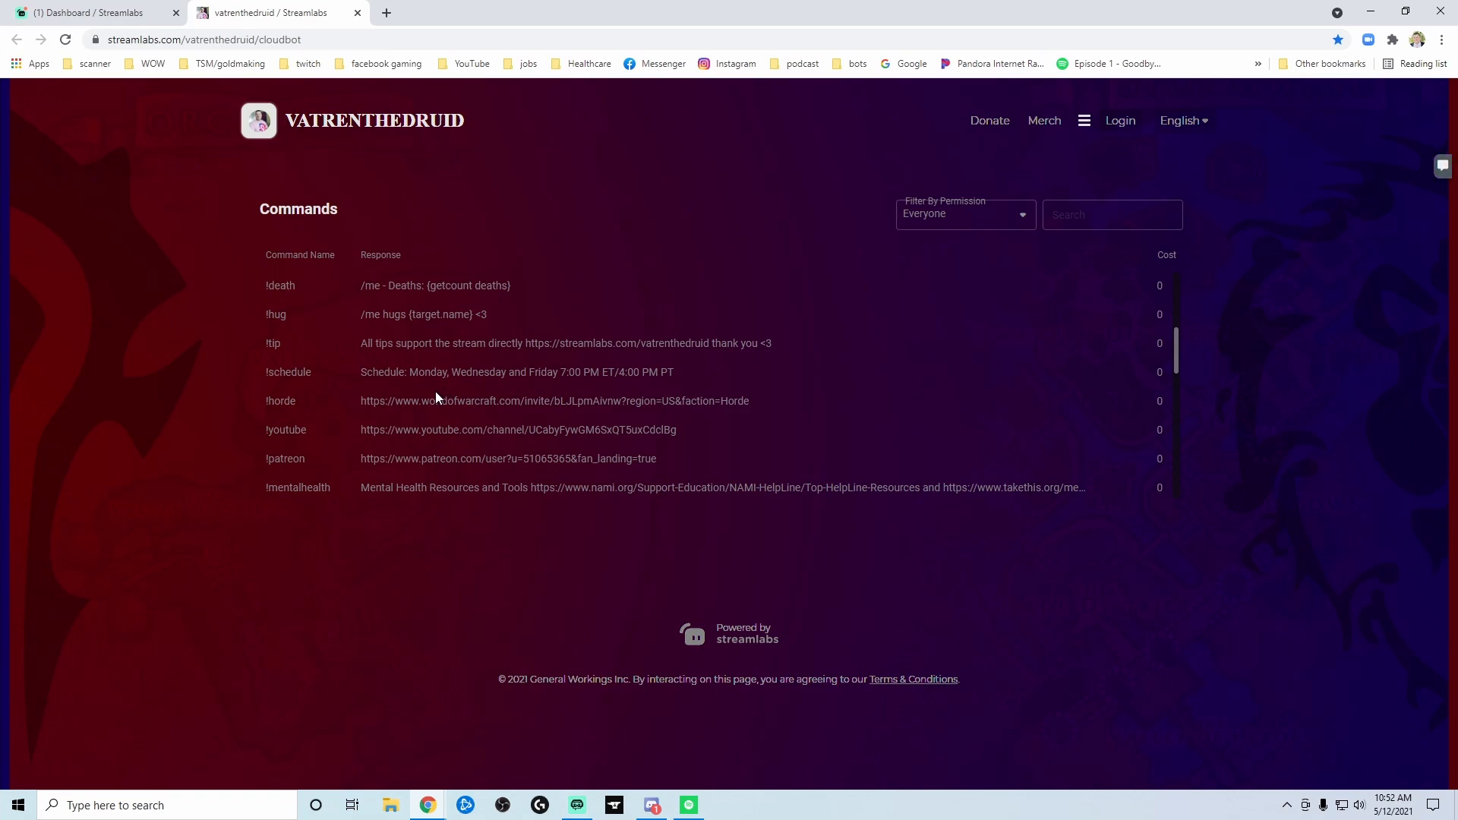
pyautogui.scroll(-8, 305, 363)
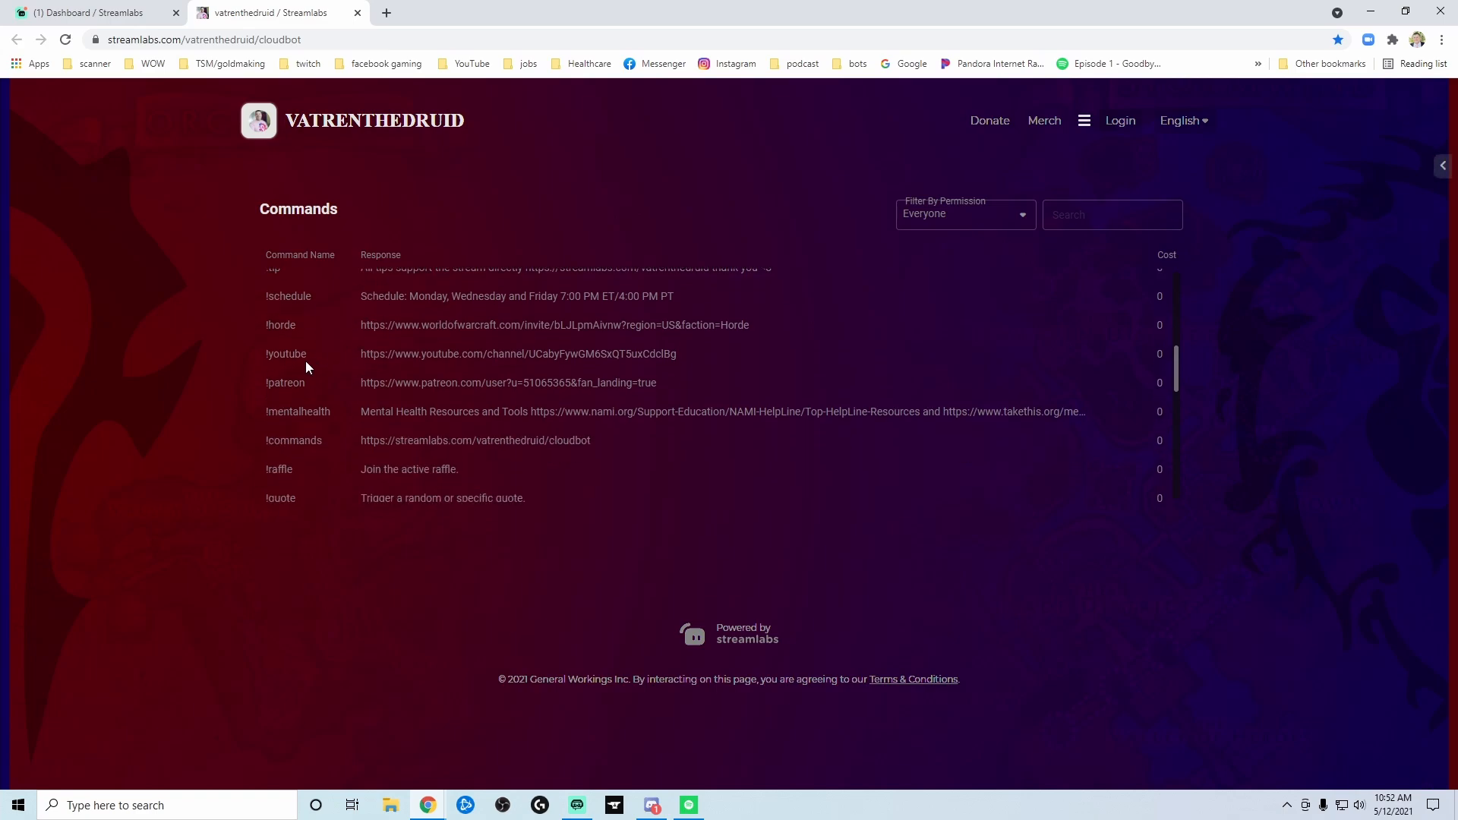
pyautogui.scroll(-2, 304, 370)
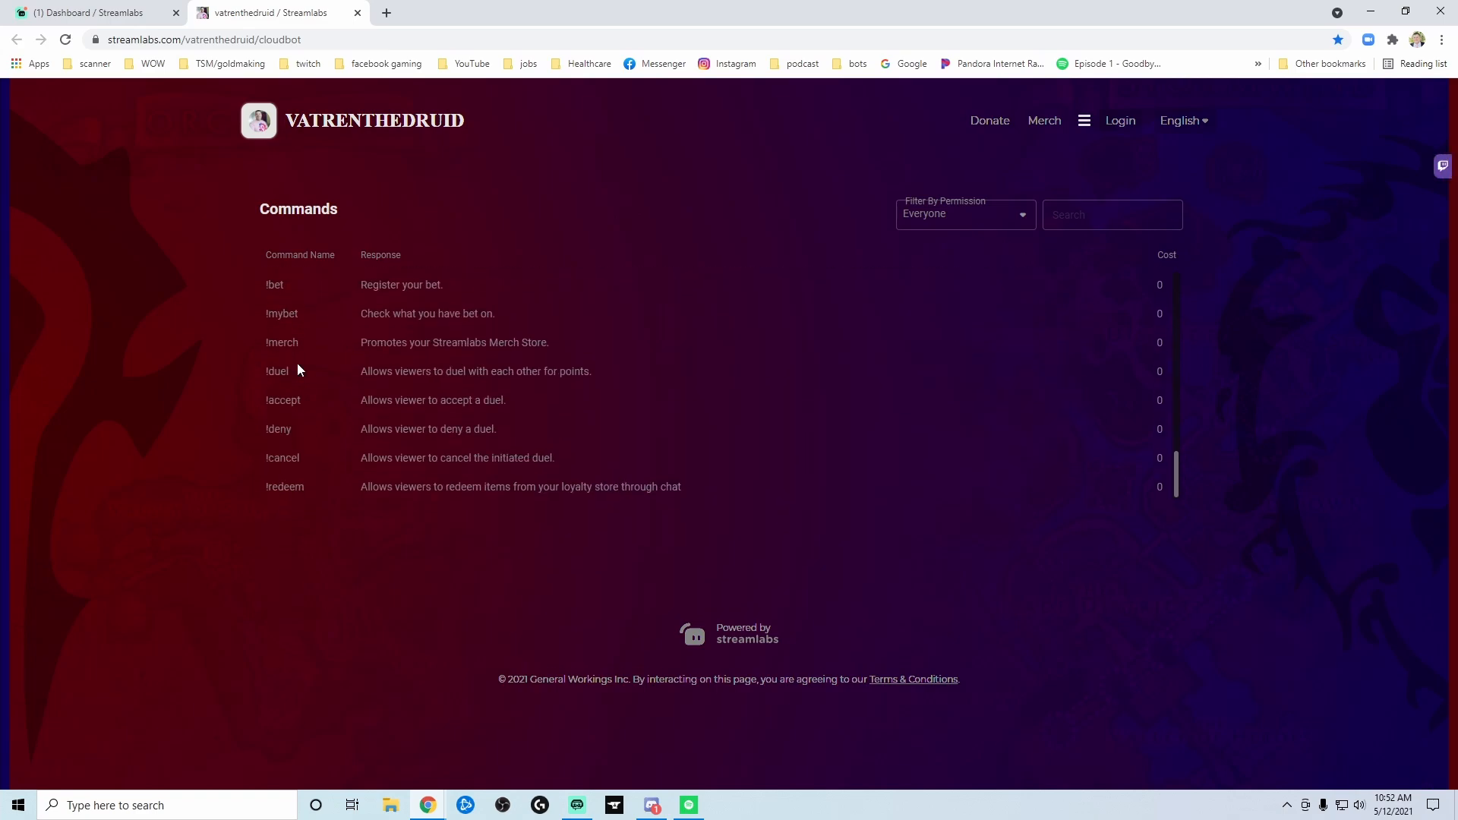
pyautogui.scroll(10, 298, 370)
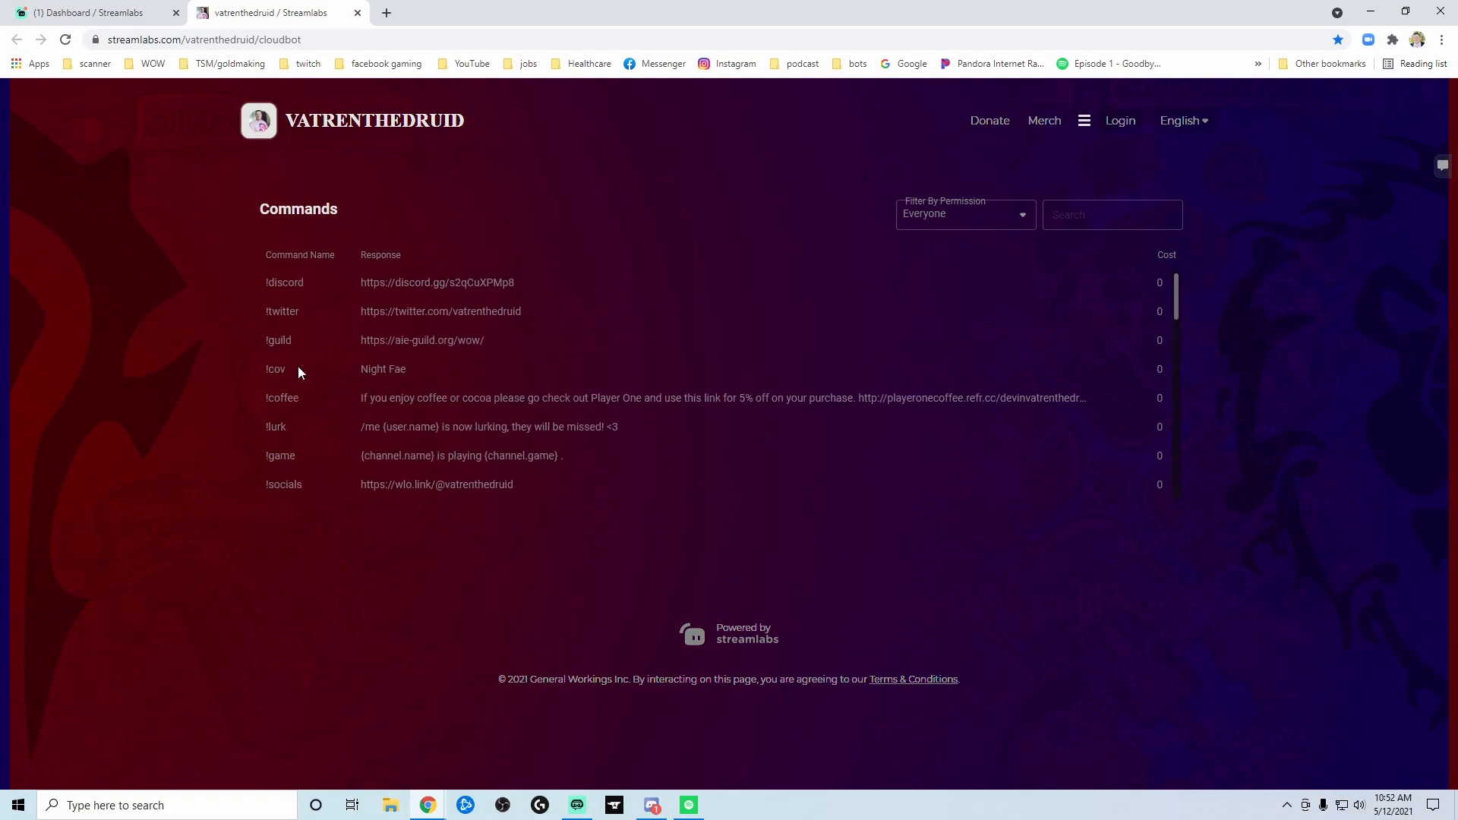
# Go back to the Cloudbot dashboard and highlight the !commands response link, particularly its channel name portion
pyautogui.click(95, 13)
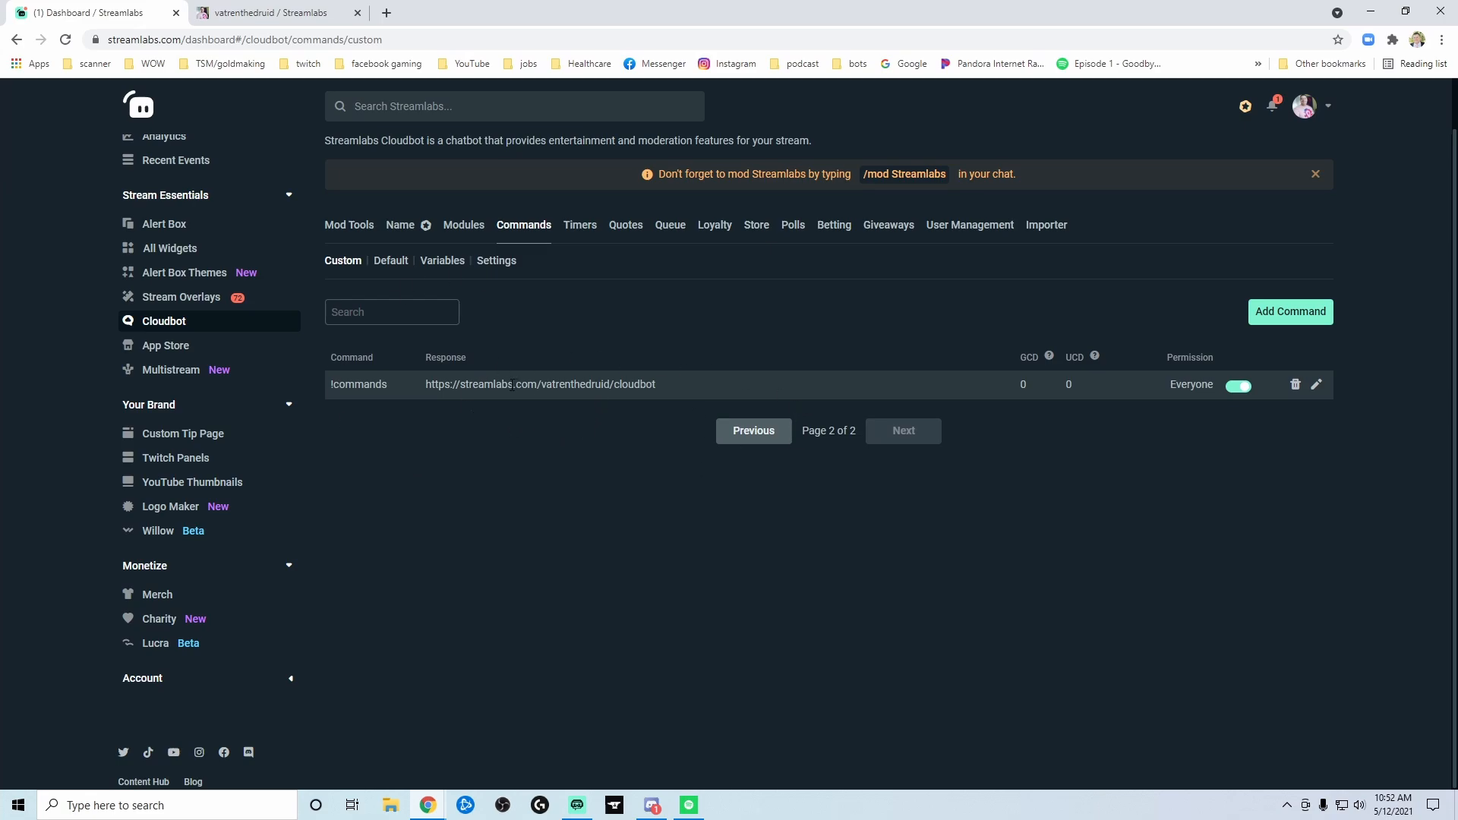
pyautogui.moveTo(666, 384); pyautogui.dragTo(507, 383)
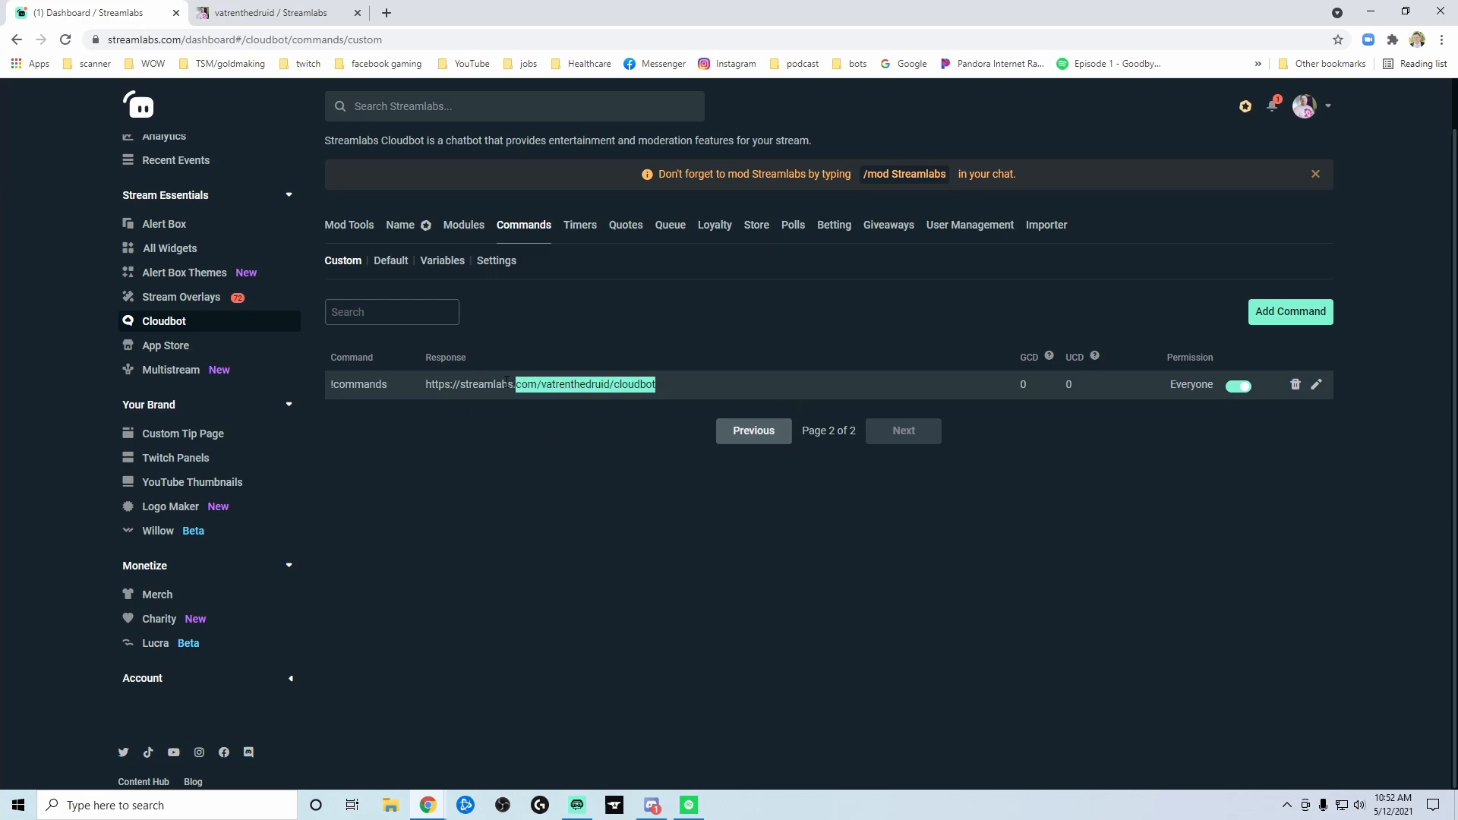
pyautogui.click(509, 422)
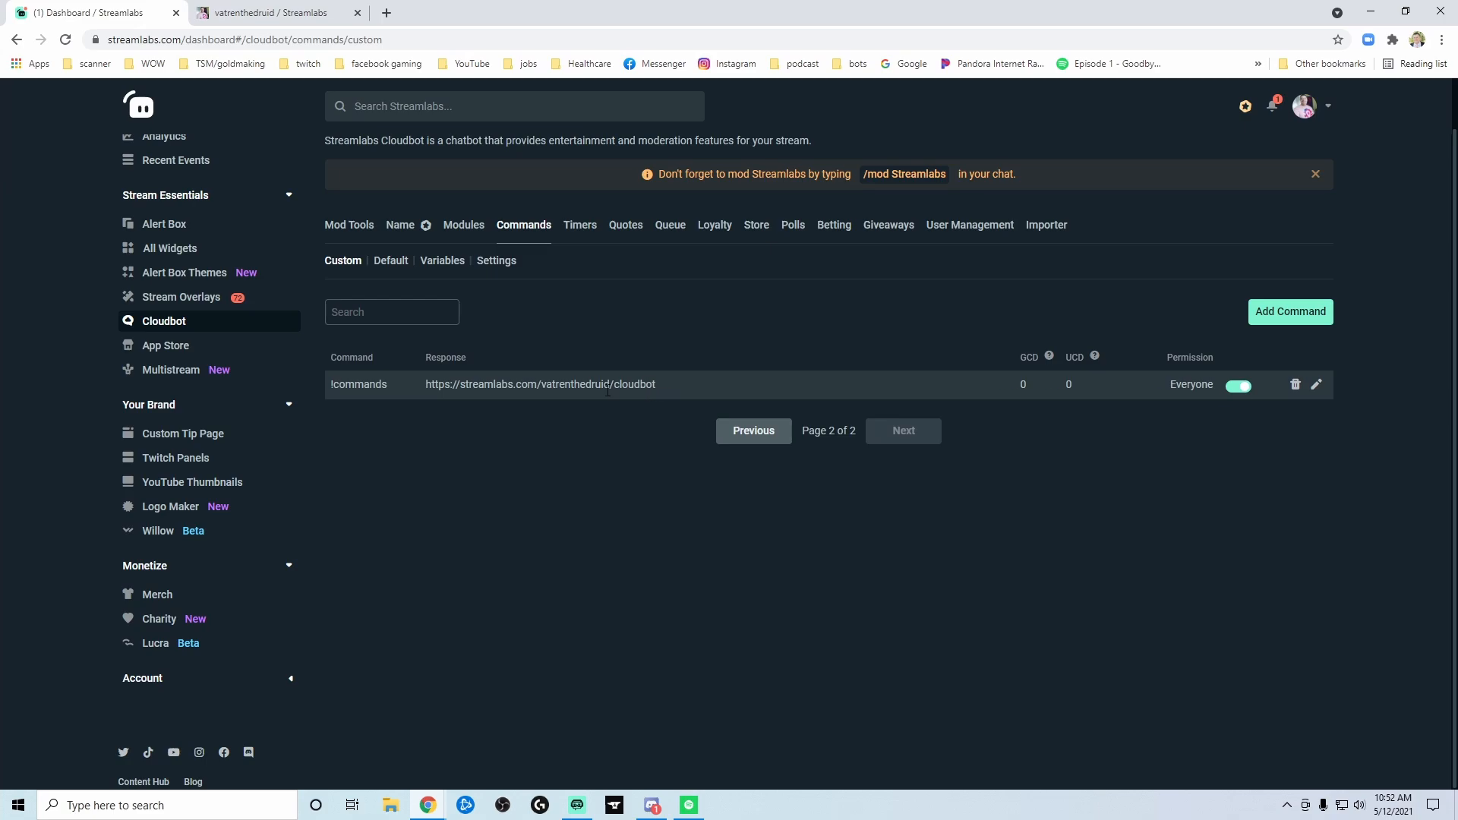
pyautogui.moveTo(614, 386); pyautogui.dragTo(541, 386)
pyautogui.click(529, 410)
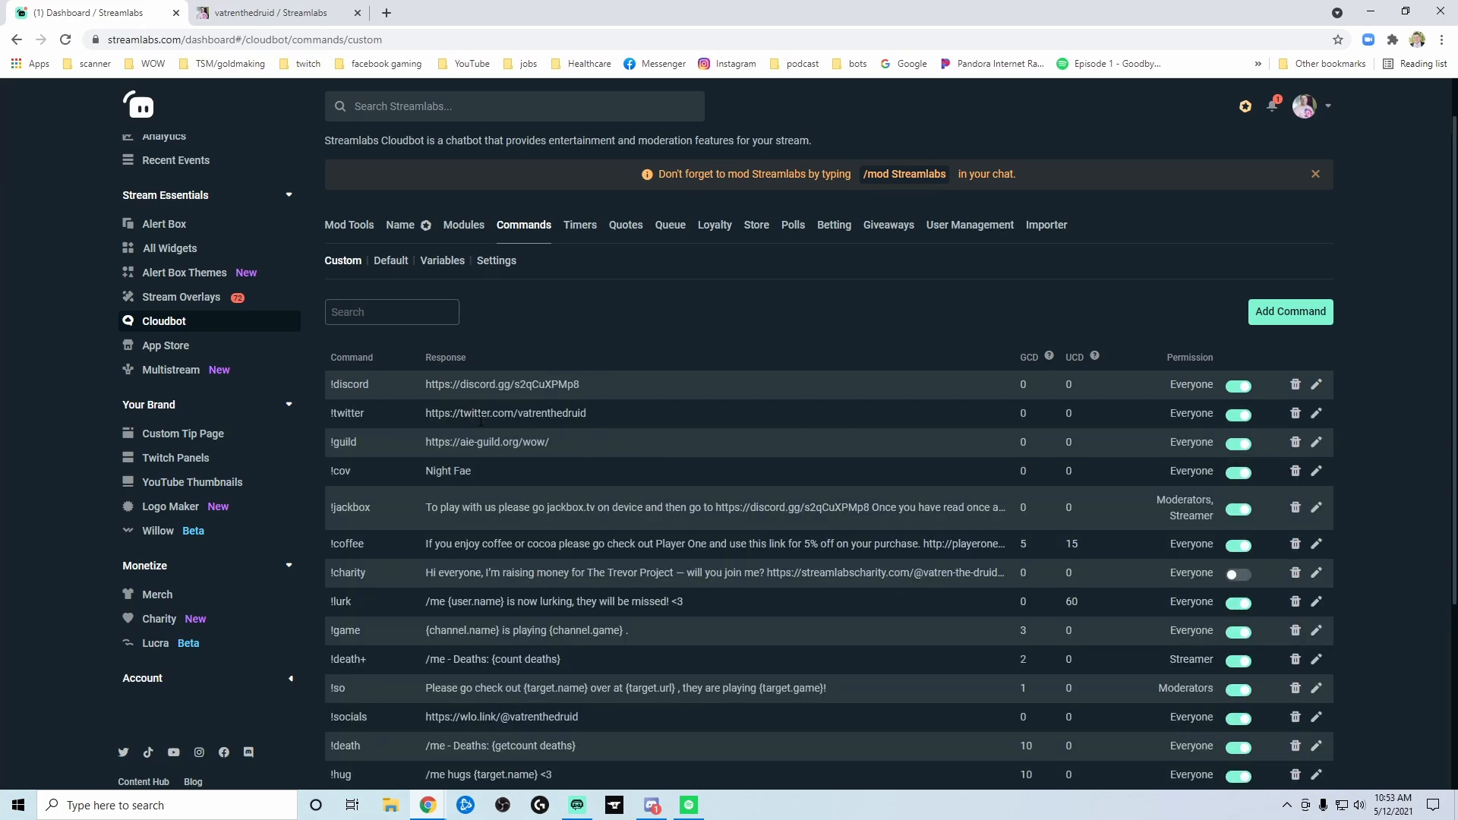
# Start a new custom command and check its Advanced cooldown, cost, alias and keyword options before returning to its General settings
pyautogui.scroll(-2, 374, 344)
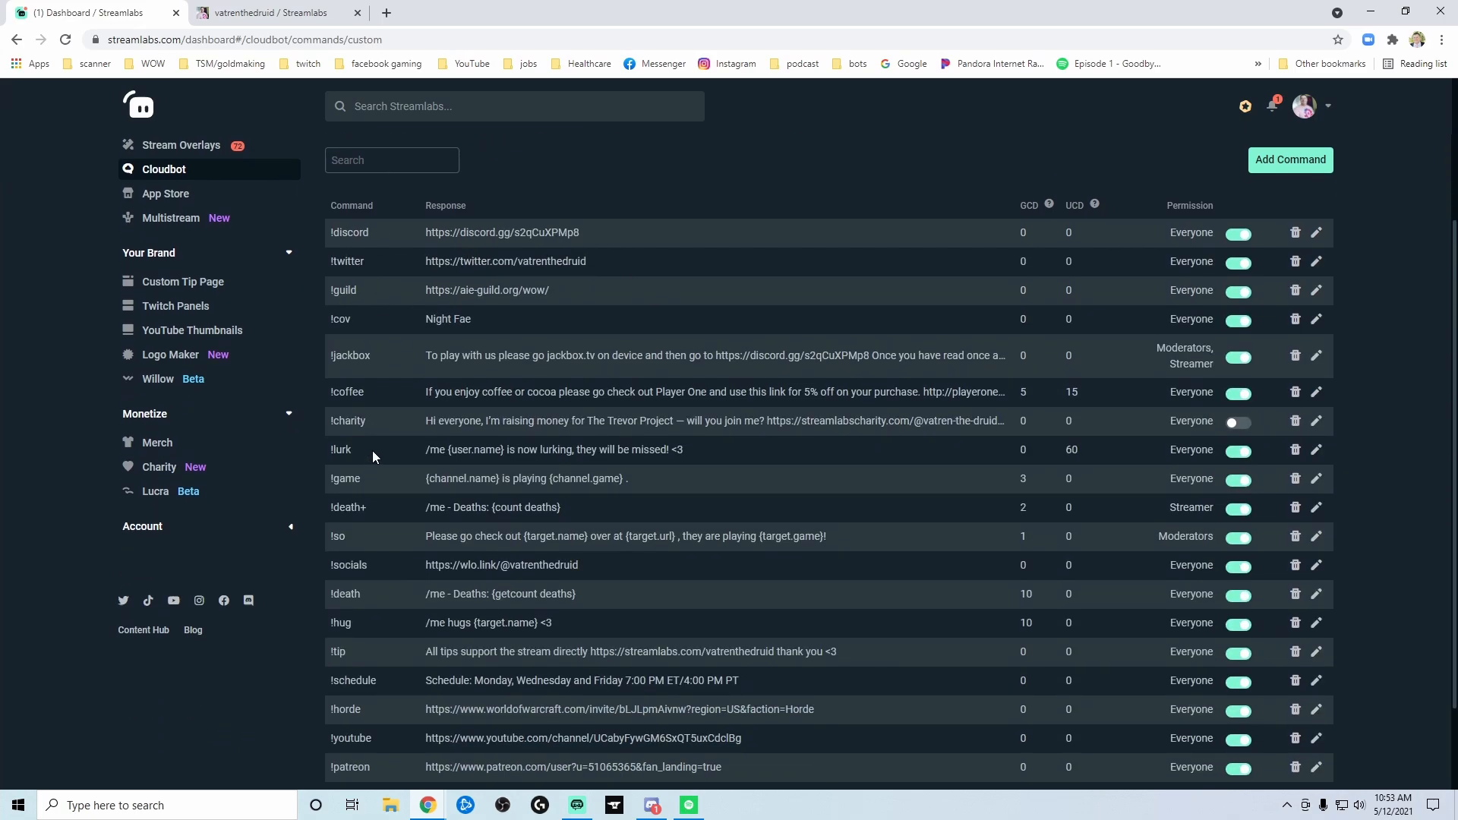
pyautogui.scroll(2, 713, 383)
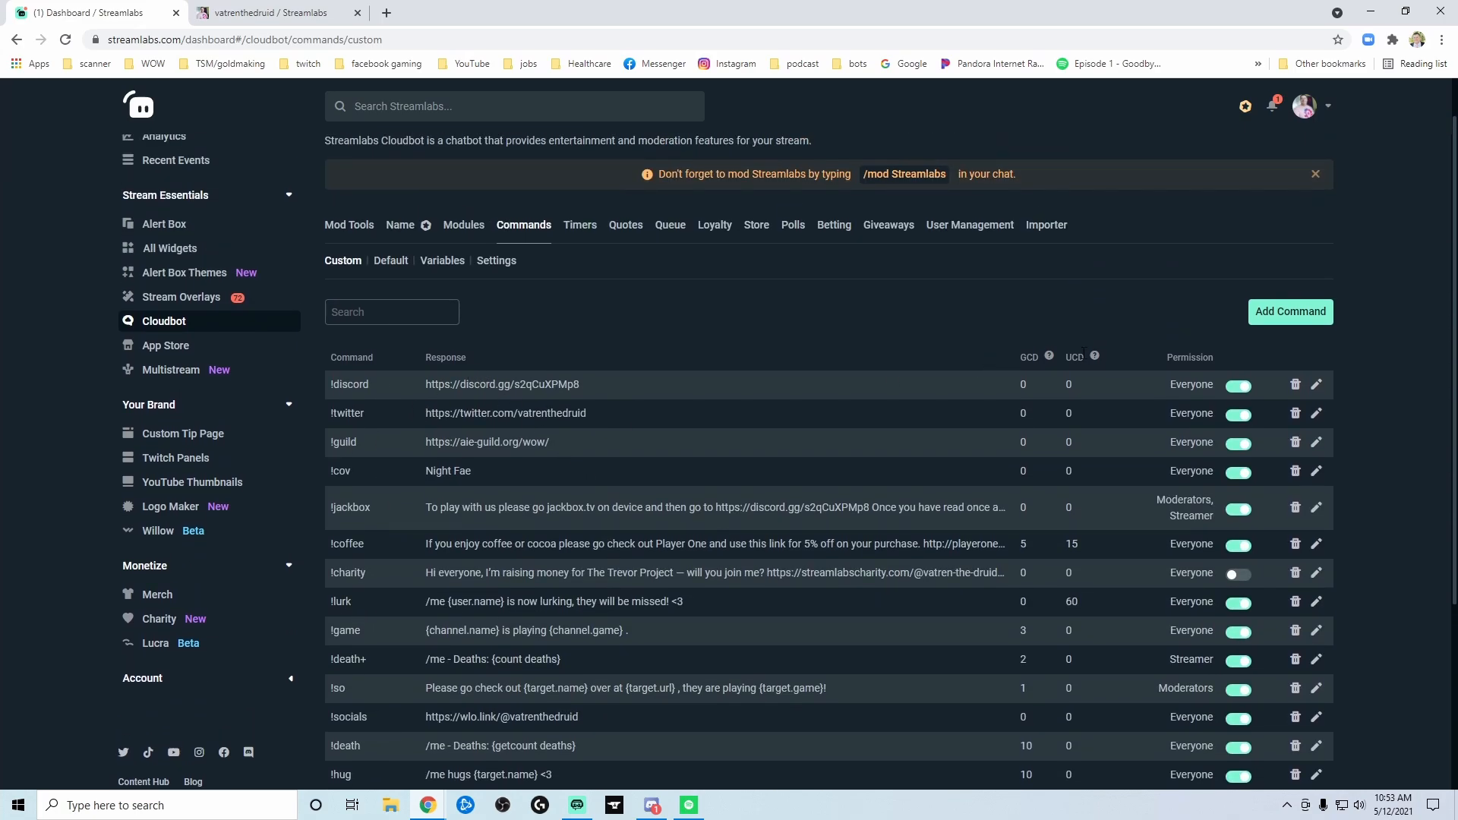
pyautogui.click(1293, 314)
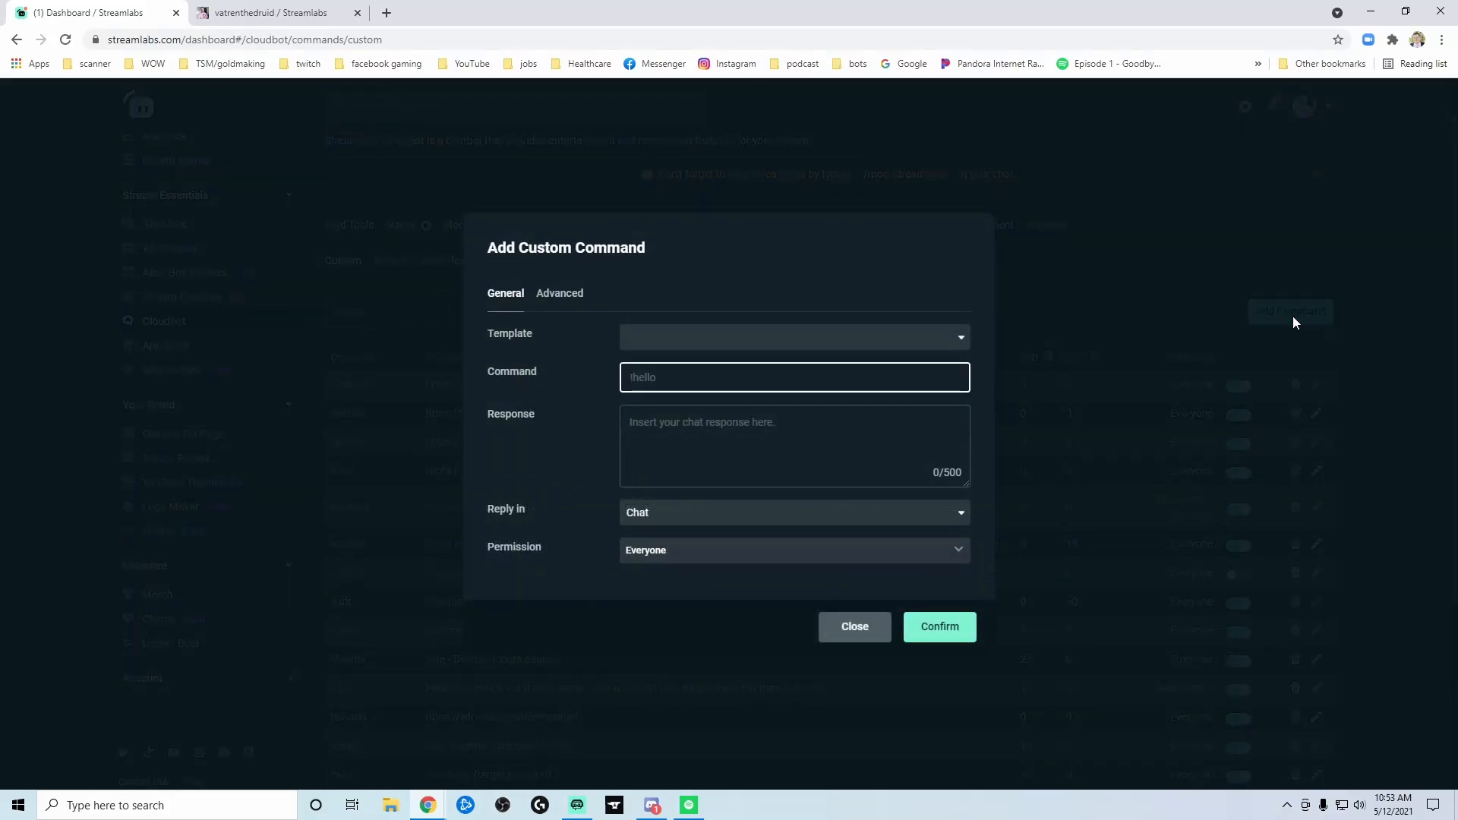
pyautogui.click(566, 294)
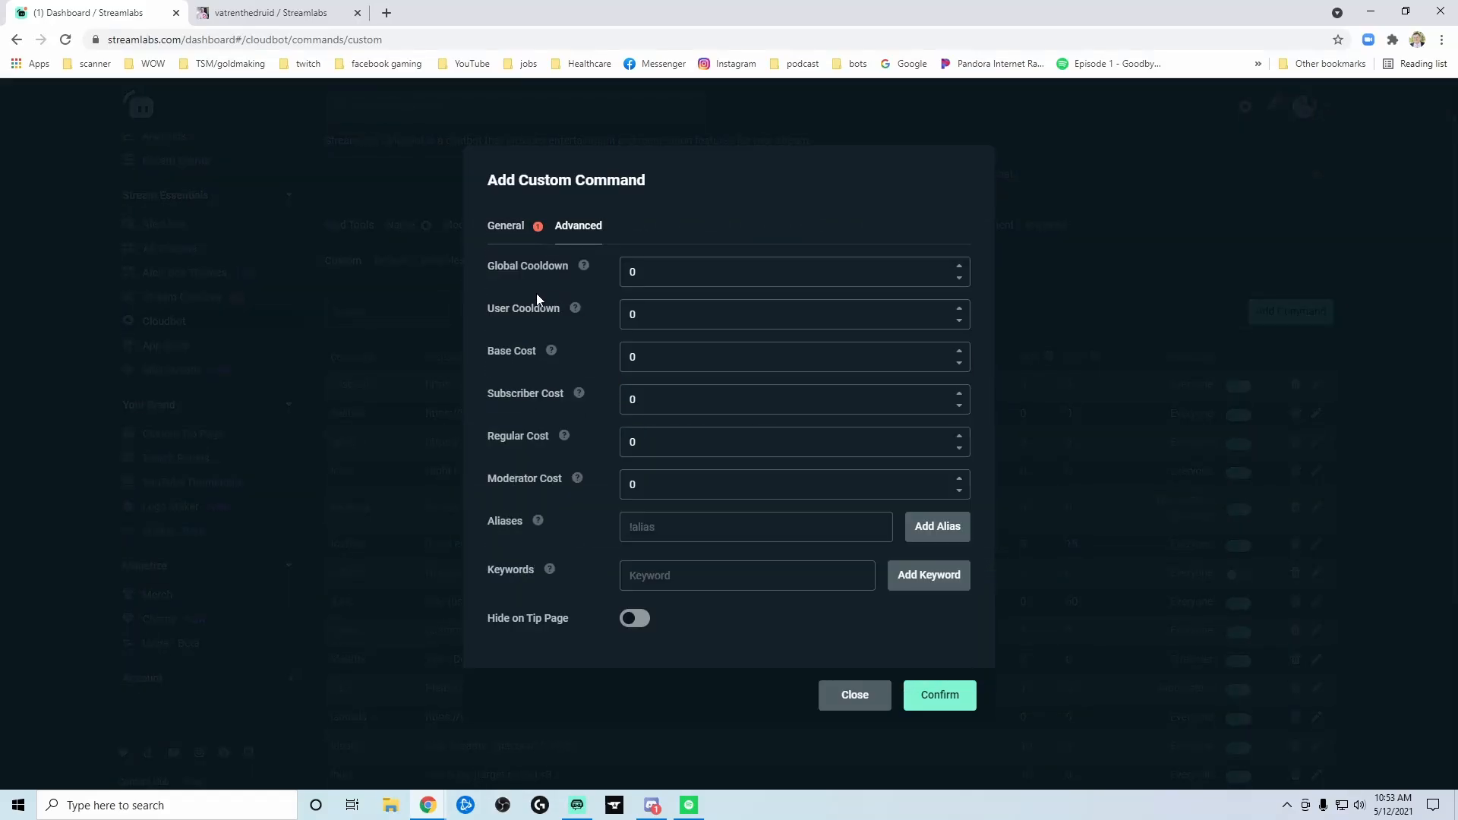
pyautogui.click(517, 235)
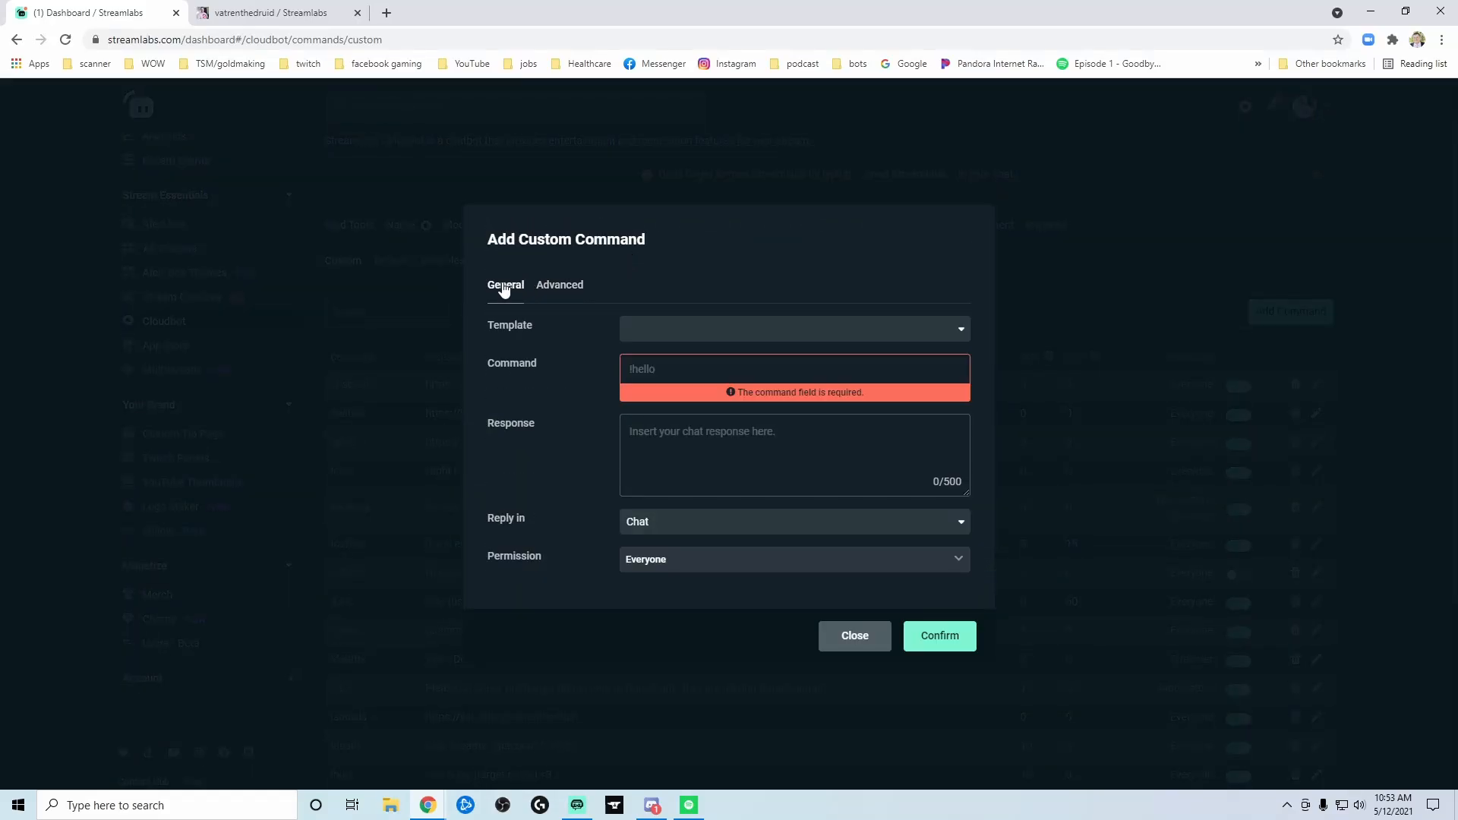
# Browse the available command templates and fill the new command from the !so template
pyautogui.click(807, 335)
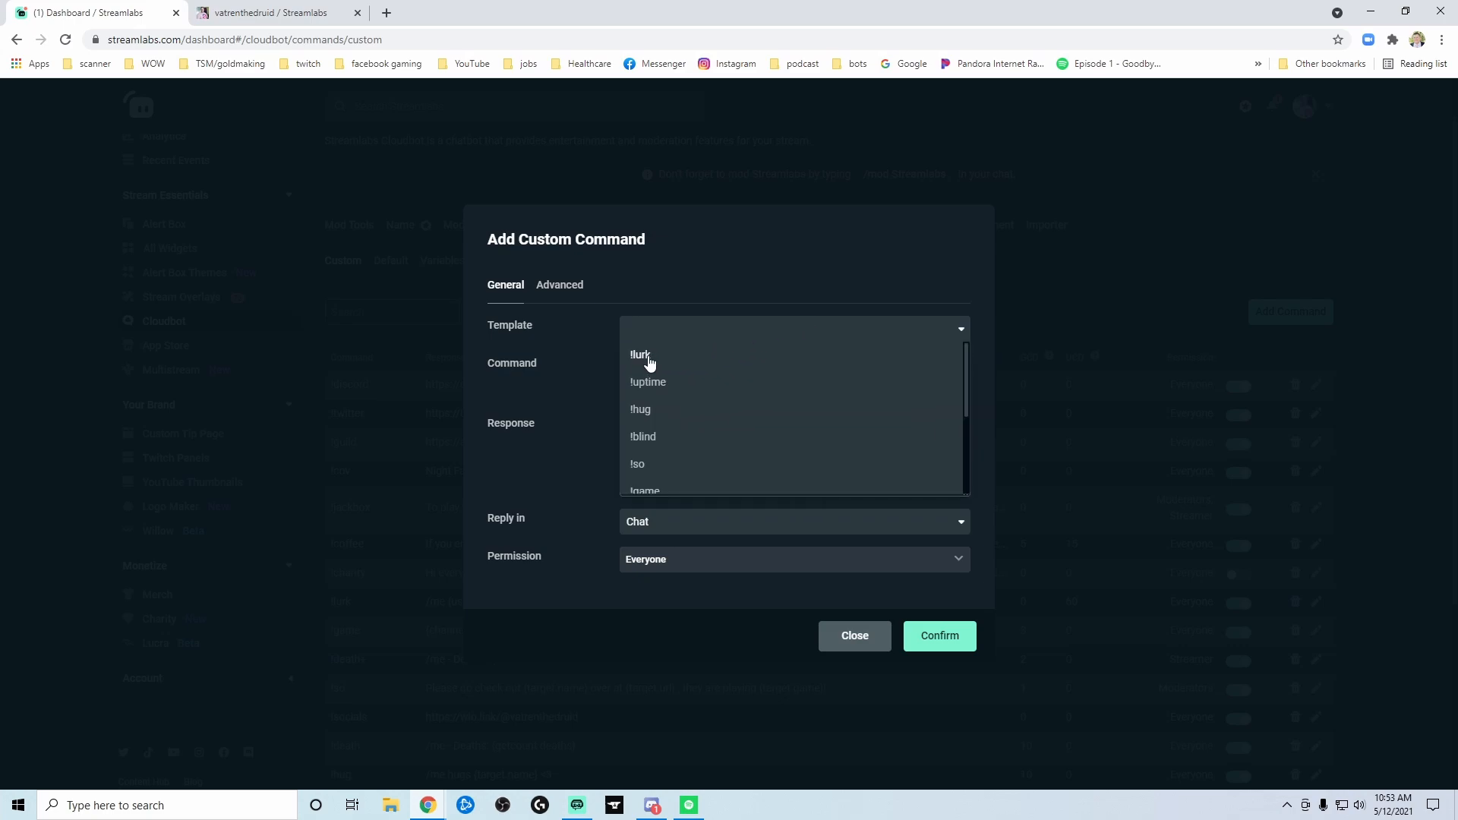
pyautogui.scroll(-1, 657, 395)
pyautogui.scroll(1, 657, 376)
pyautogui.click(638, 465)
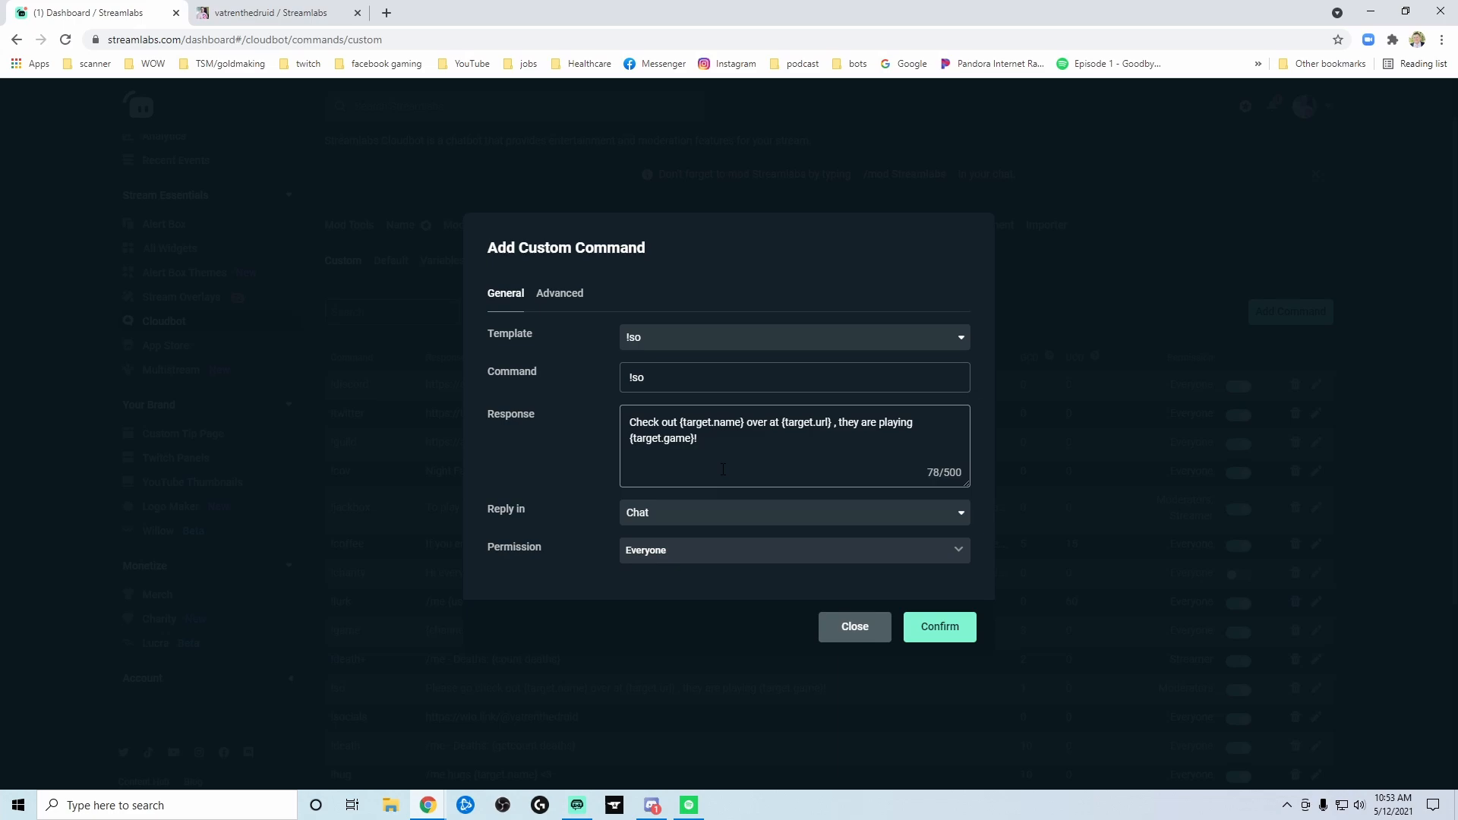
# Try the !lurk template and the !uptime template on the new command to compare their responses
pyautogui.click(744, 342)
pyautogui.click(725, 372)
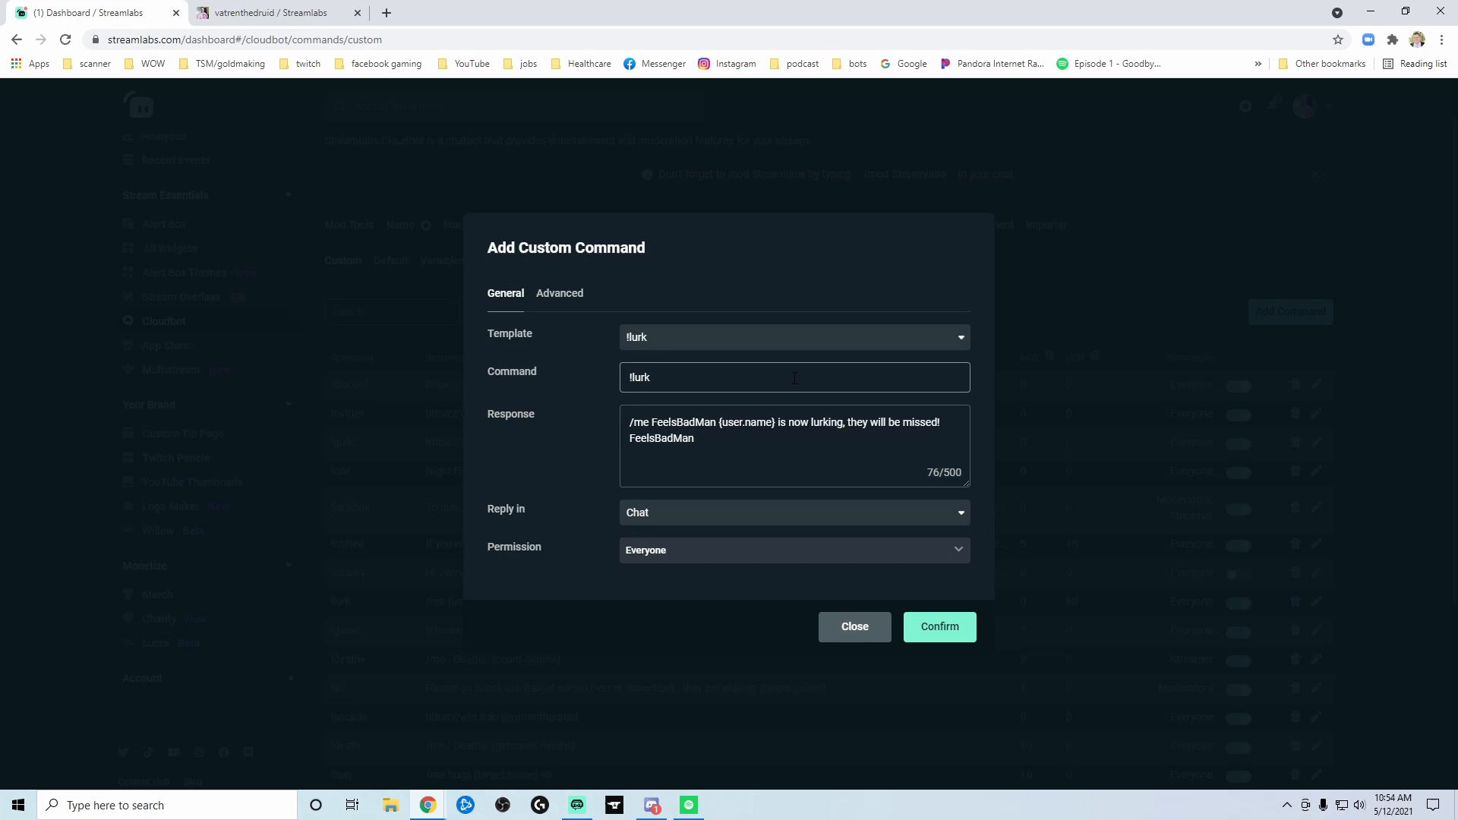
pyautogui.click(762, 335)
pyautogui.click(730, 395)
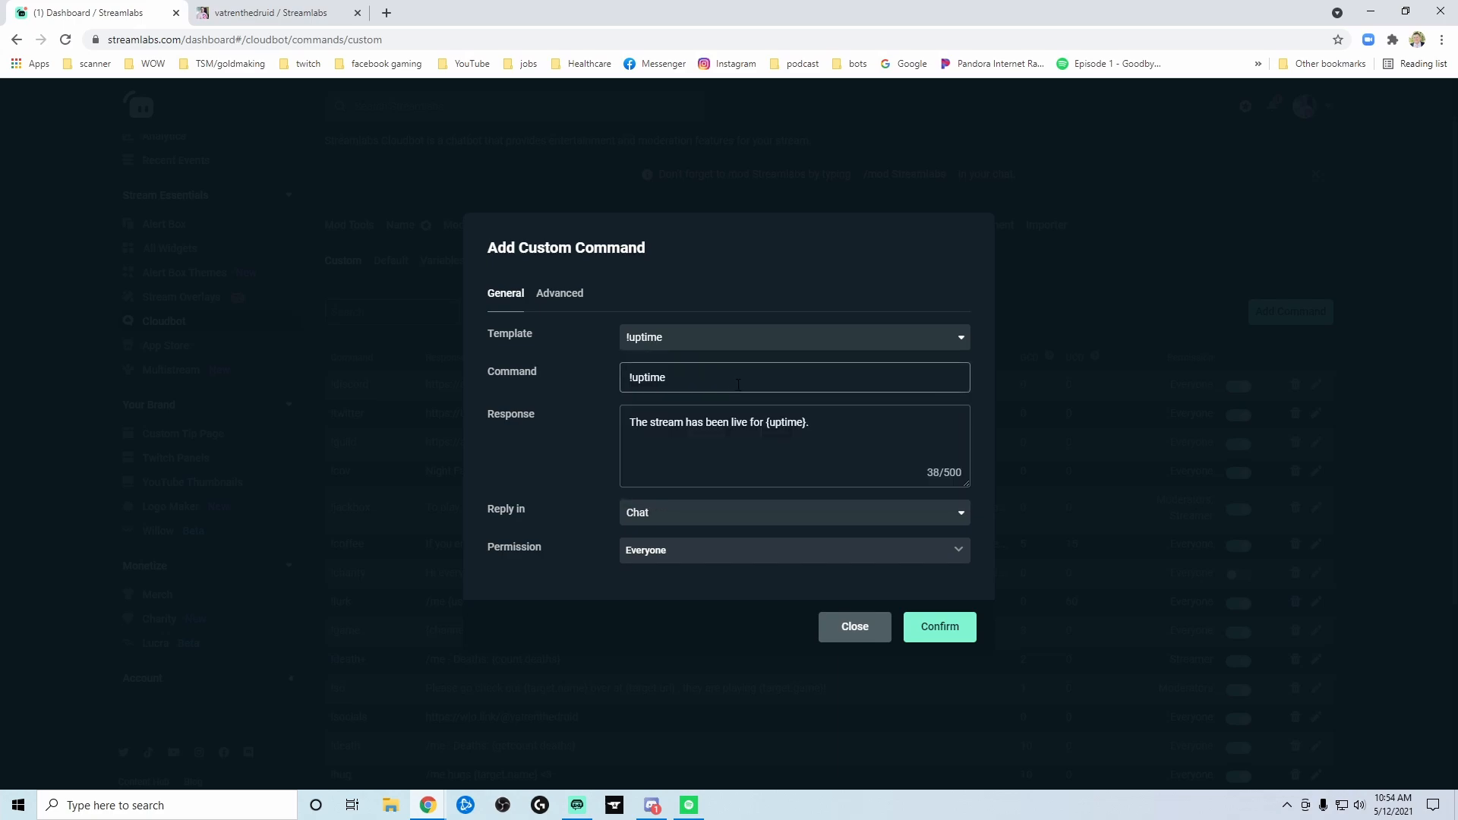
# Apply the !followage template to the new command and replace it with the !title template
pyautogui.click(745, 339)
pyautogui.scroll(-2, 718, 429)
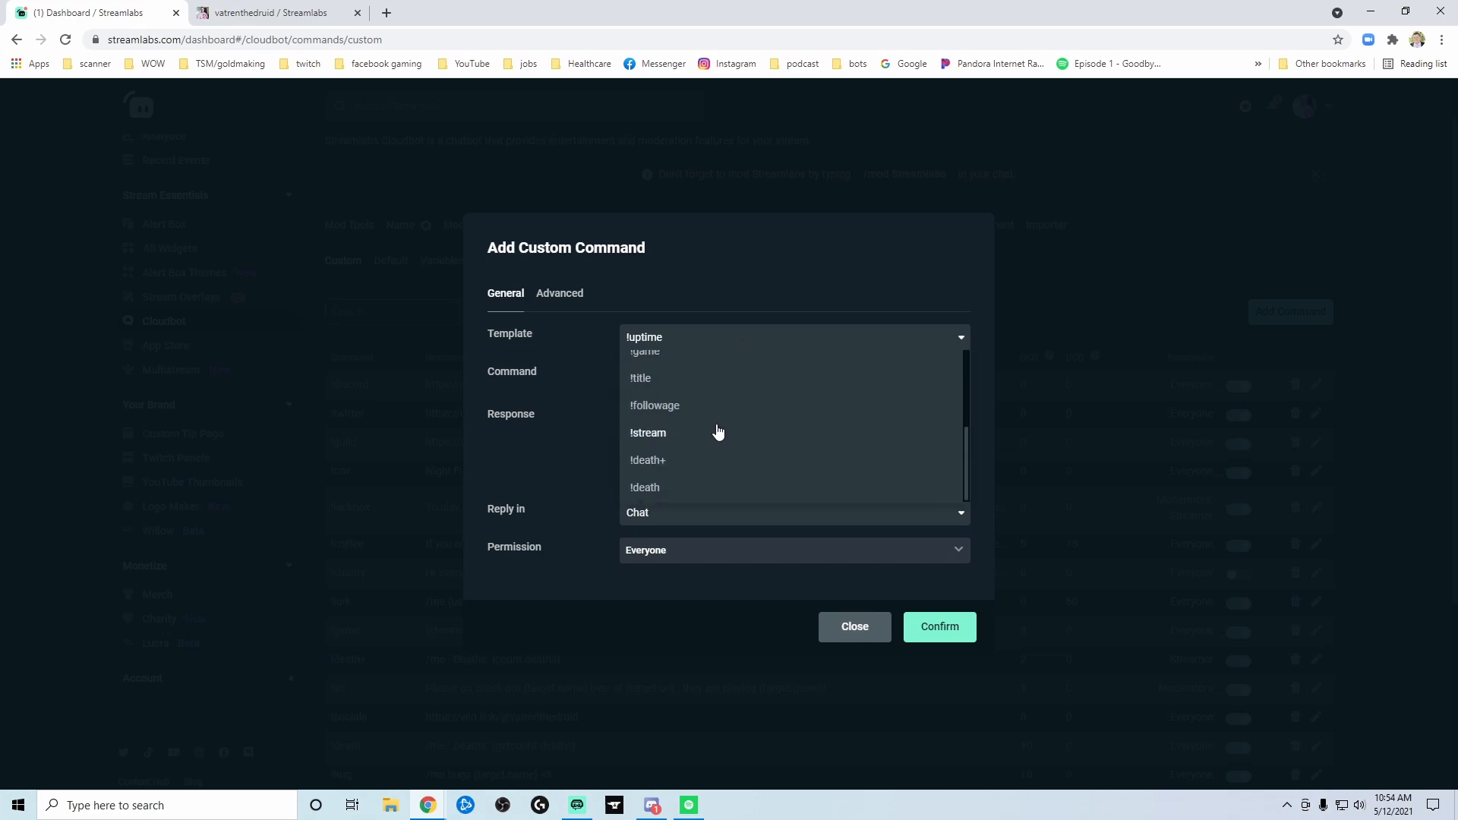
pyautogui.click(711, 410)
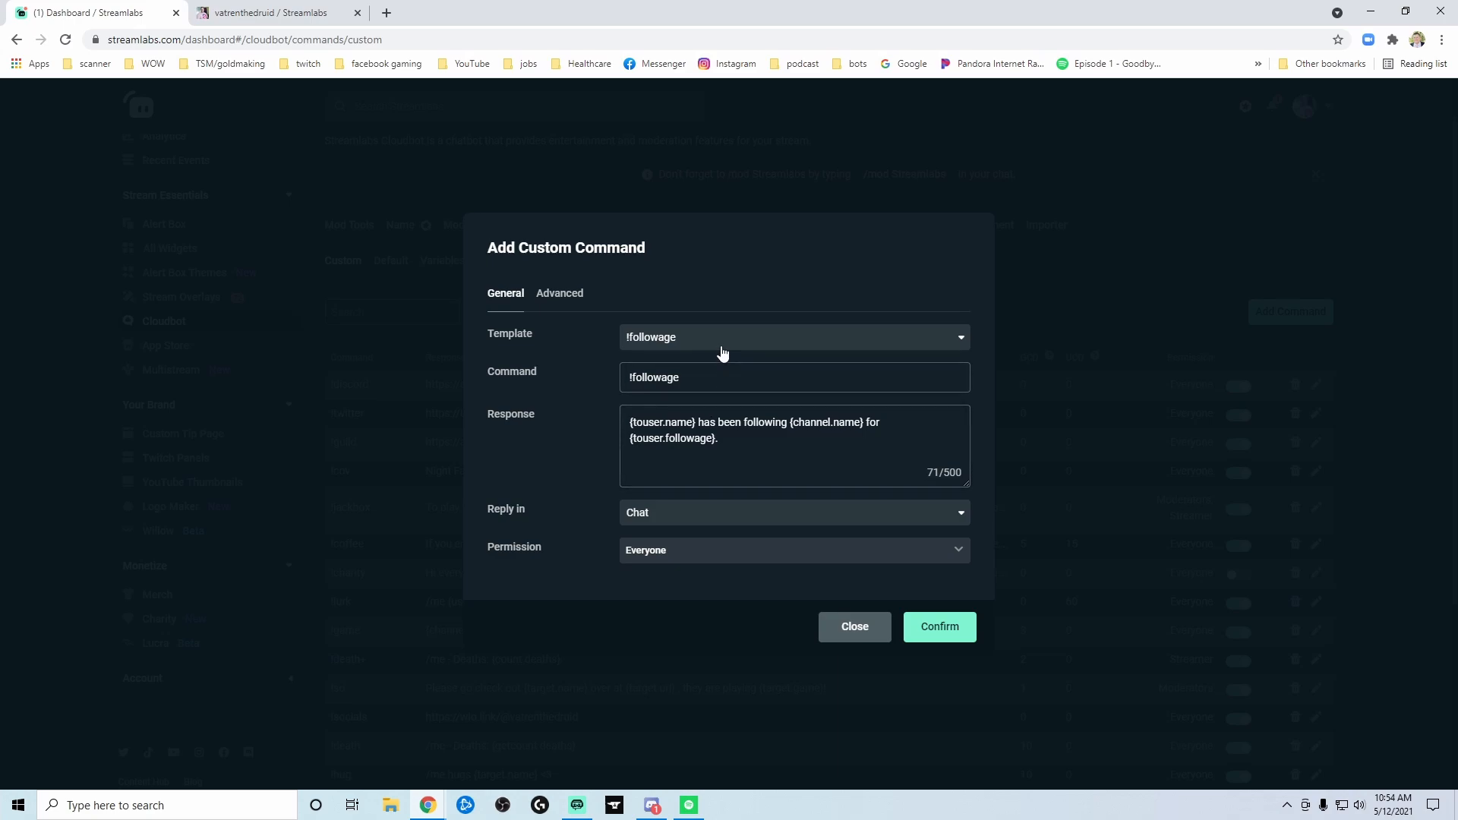
pyautogui.click(719, 343)
pyautogui.click(700, 387)
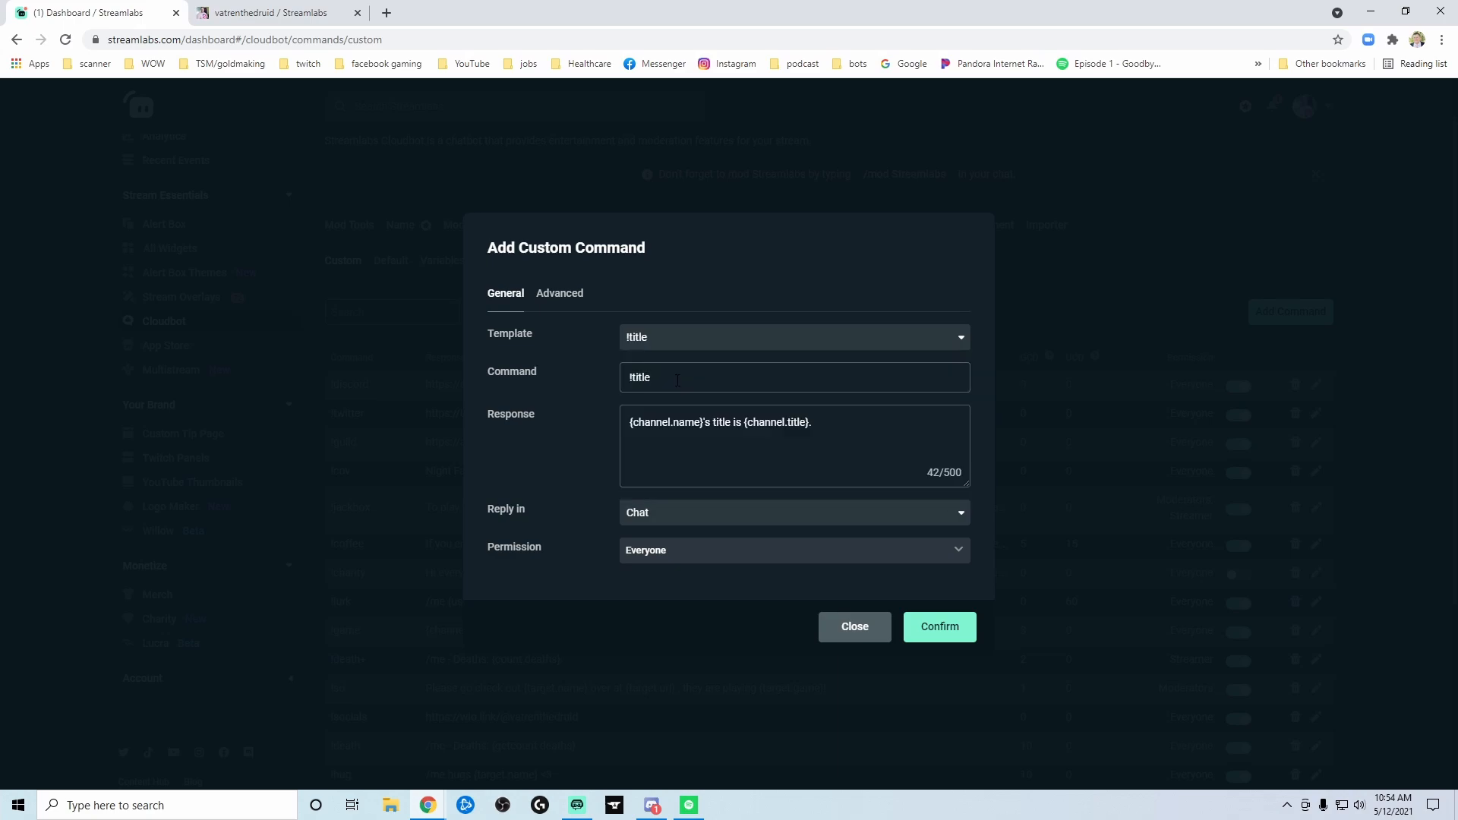
# Try the !death template on the new command, then replace it with the !so template
pyautogui.click(740, 351)
pyautogui.click(676, 495)
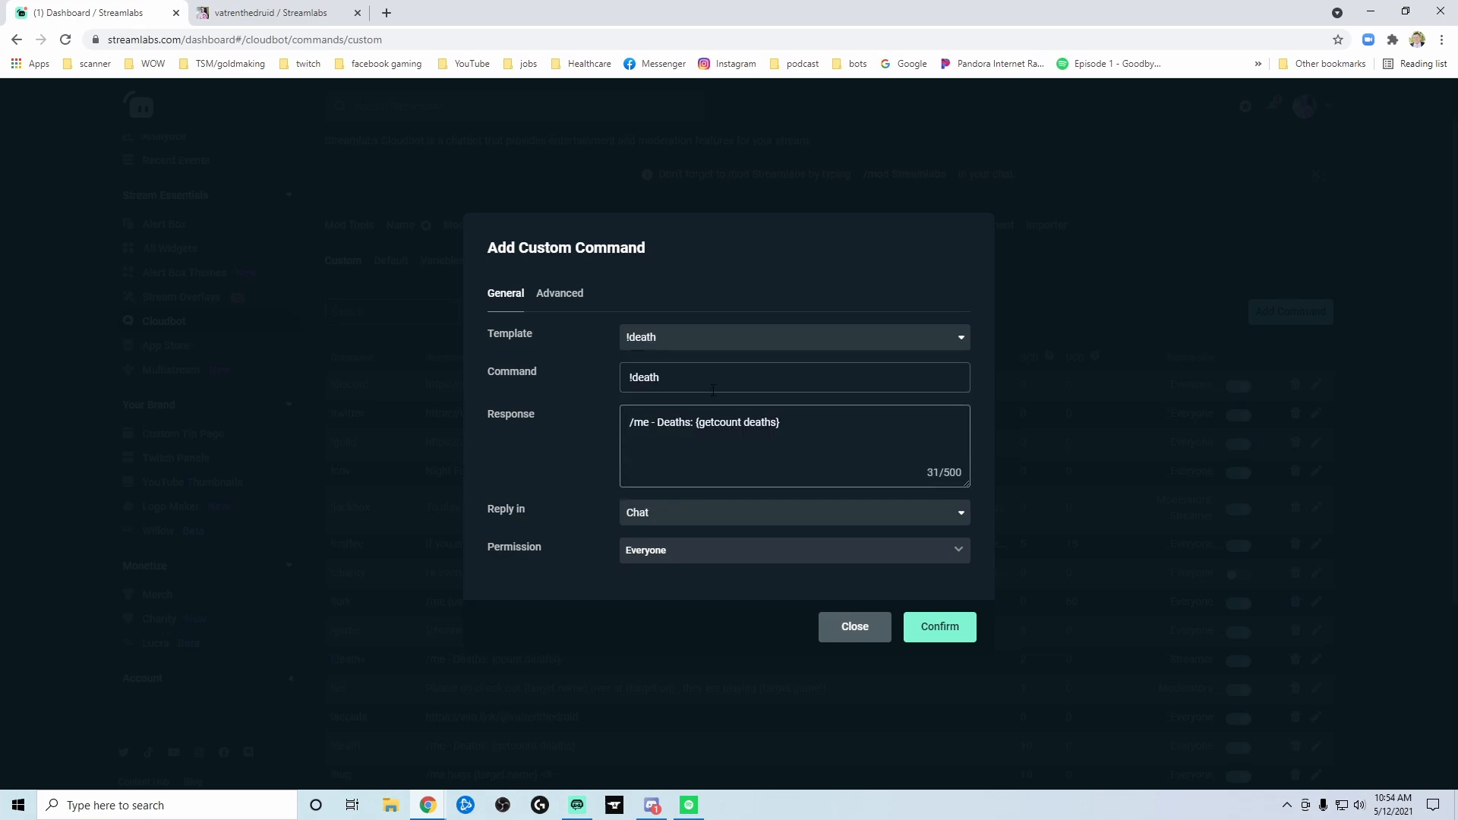
pyautogui.click(712, 353)
pyautogui.scroll(2, 704, 410)
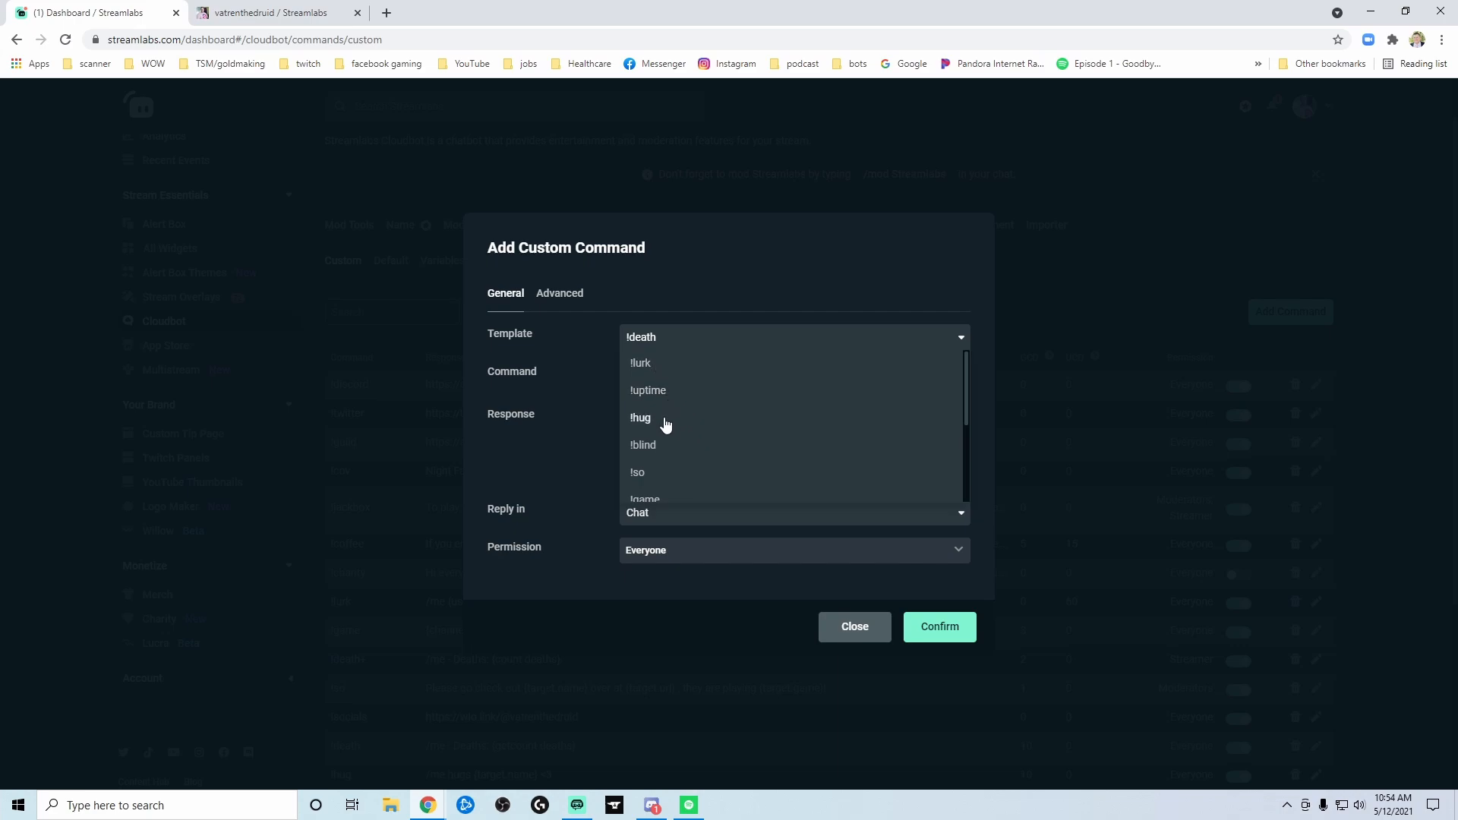
pyautogui.click(657, 473)
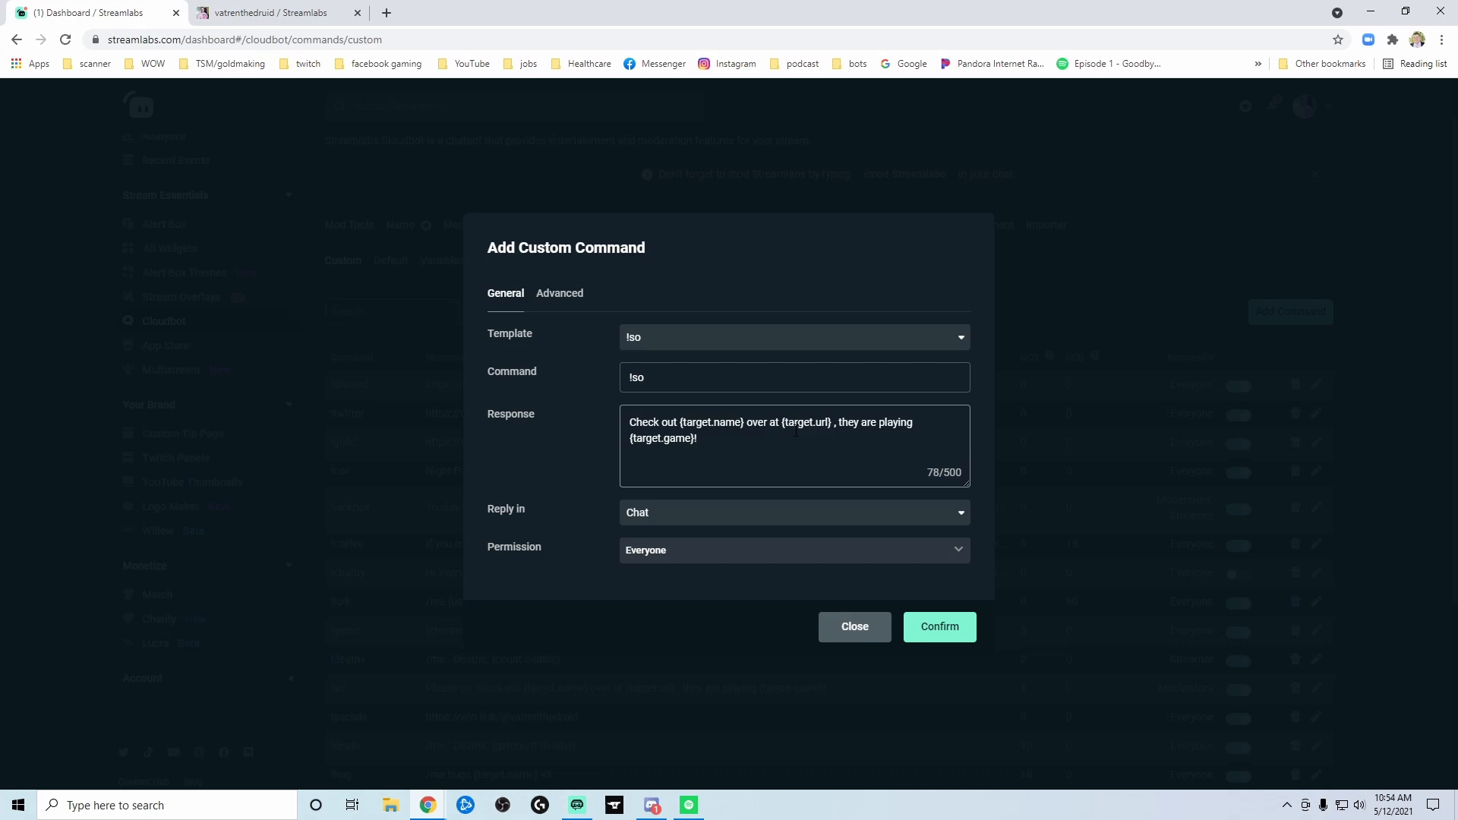
# Apply the !lurk template to the new command and replace both FeelsBadMan emotes in its response with <3
pyautogui.click(763, 347)
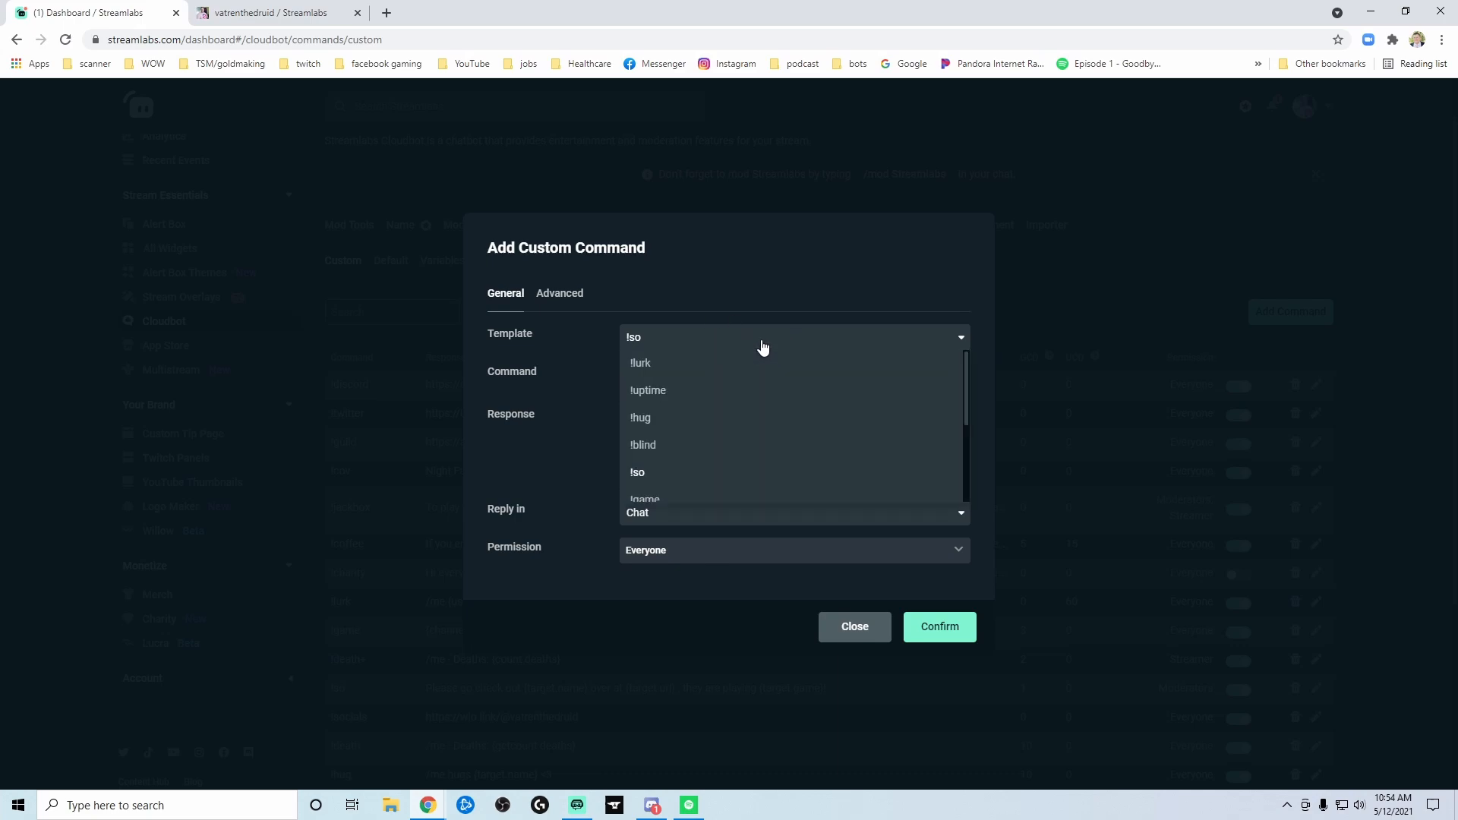
pyautogui.click(684, 364)
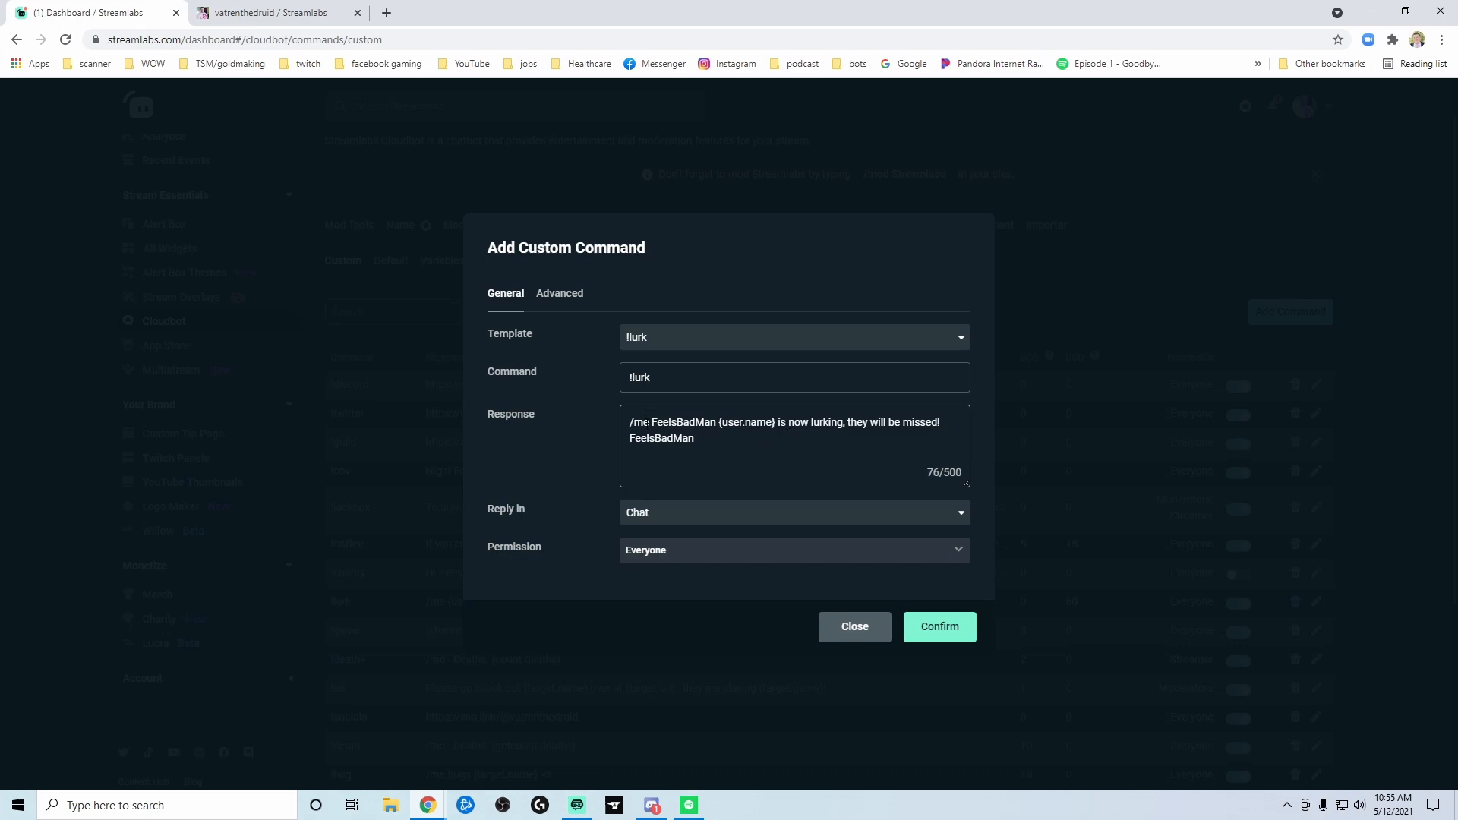
pyautogui.moveTo(715, 426); pyautogui.dragTo(655, 423)
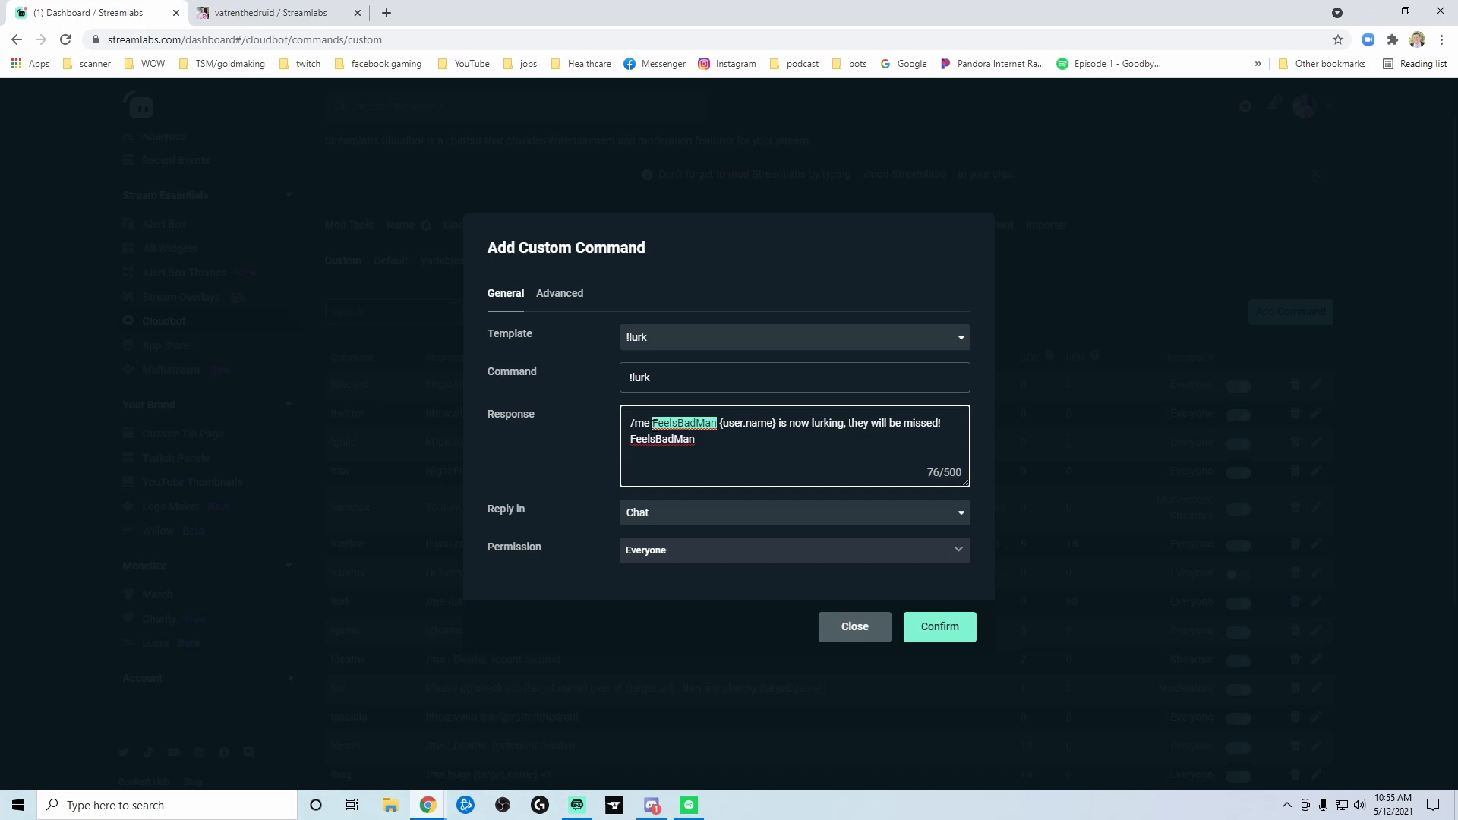
pyautogui.press('BackSpace')
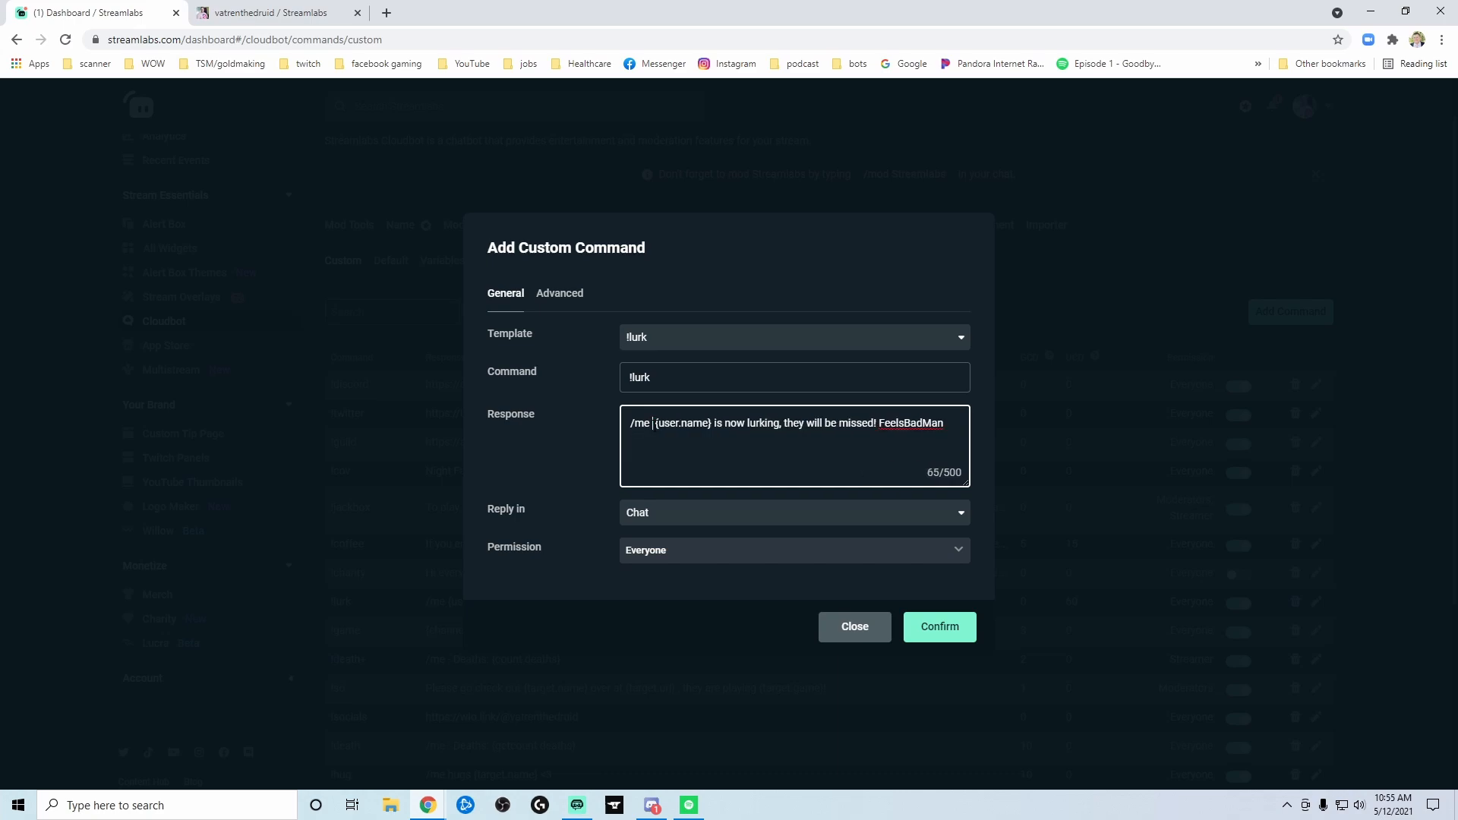
pyautogui.write(':')
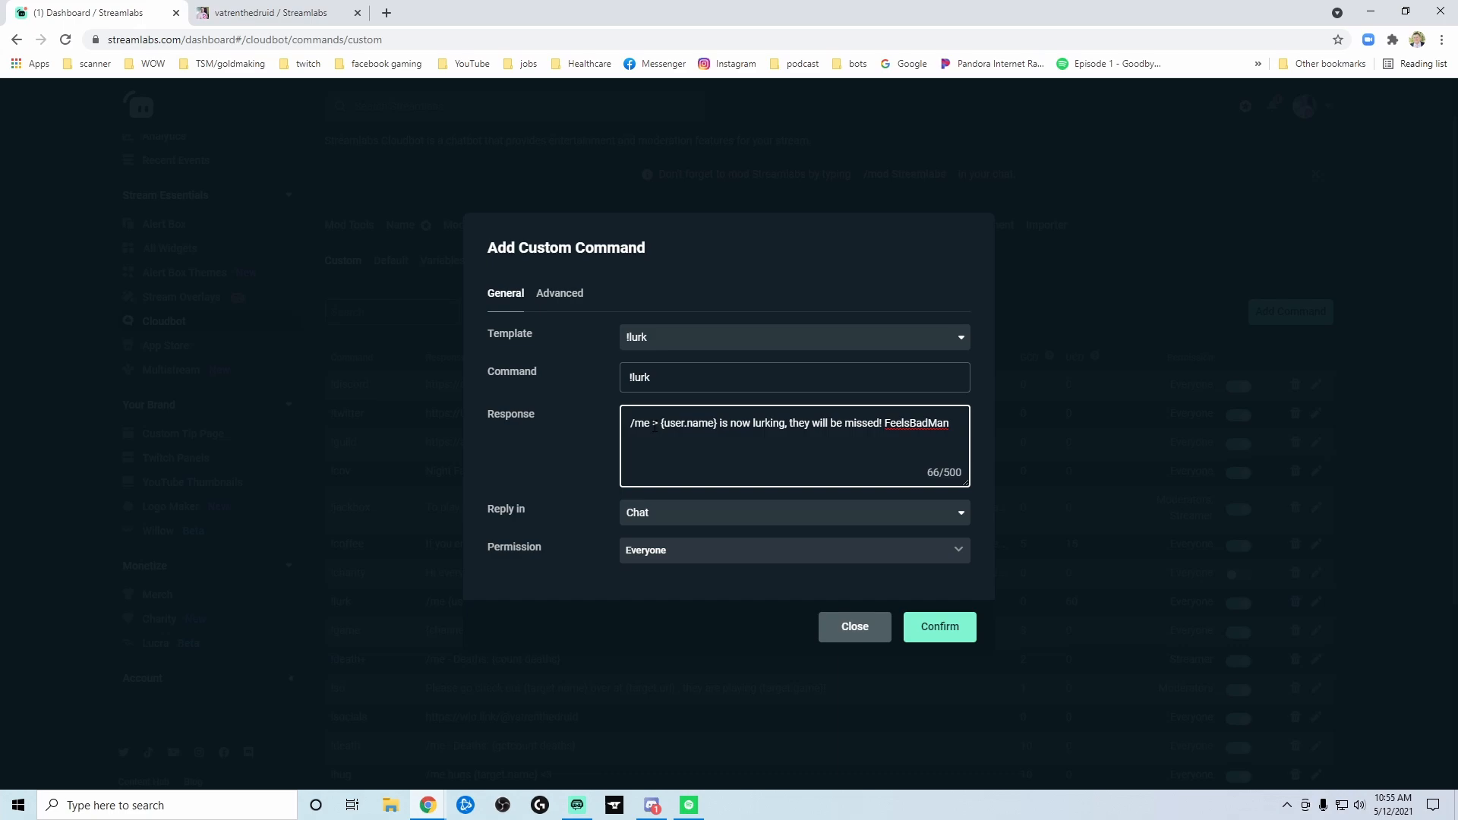
pyautogui.write('3')
pyautogui.press('BackSpace')
pyautogui.press('BackSpace')
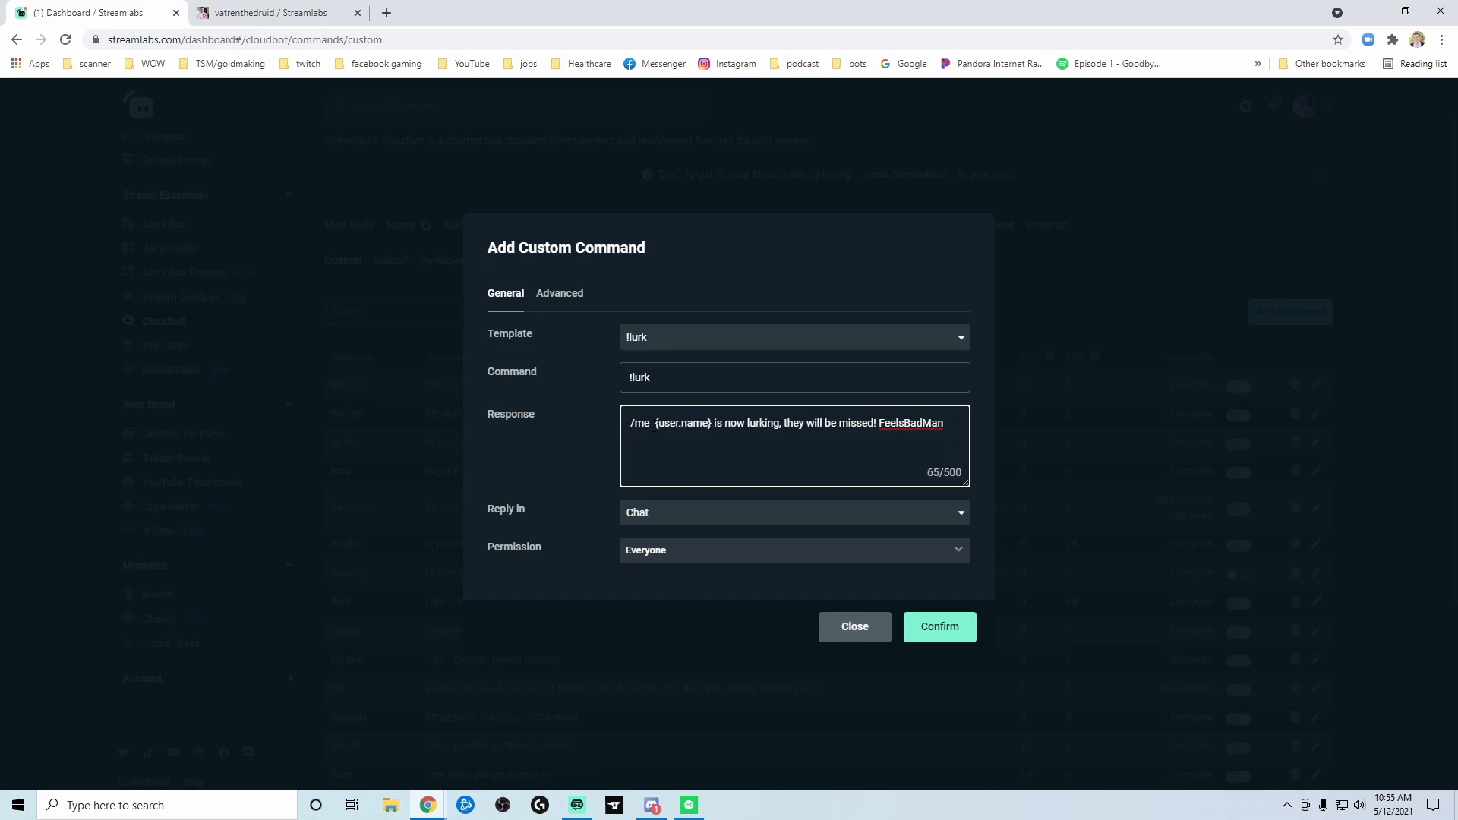
pyautogui.write('<3')
pyautogui.doubleClick(910, 423)
pyautogui.write('<3')
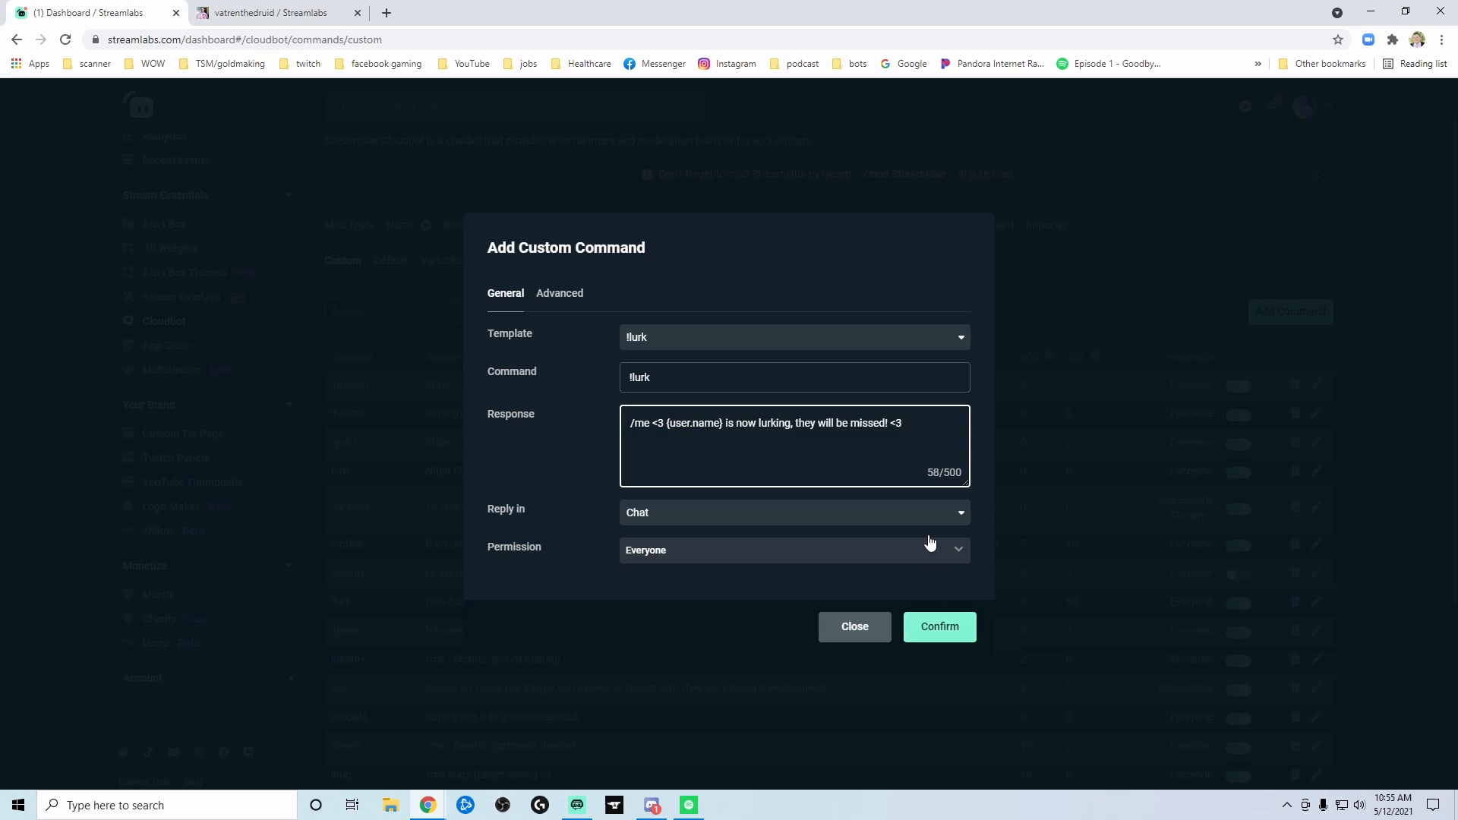
# Fill the new command from the !so template and restrict its permission to Moderators and Streamer
pyautogui.click(870, 350)
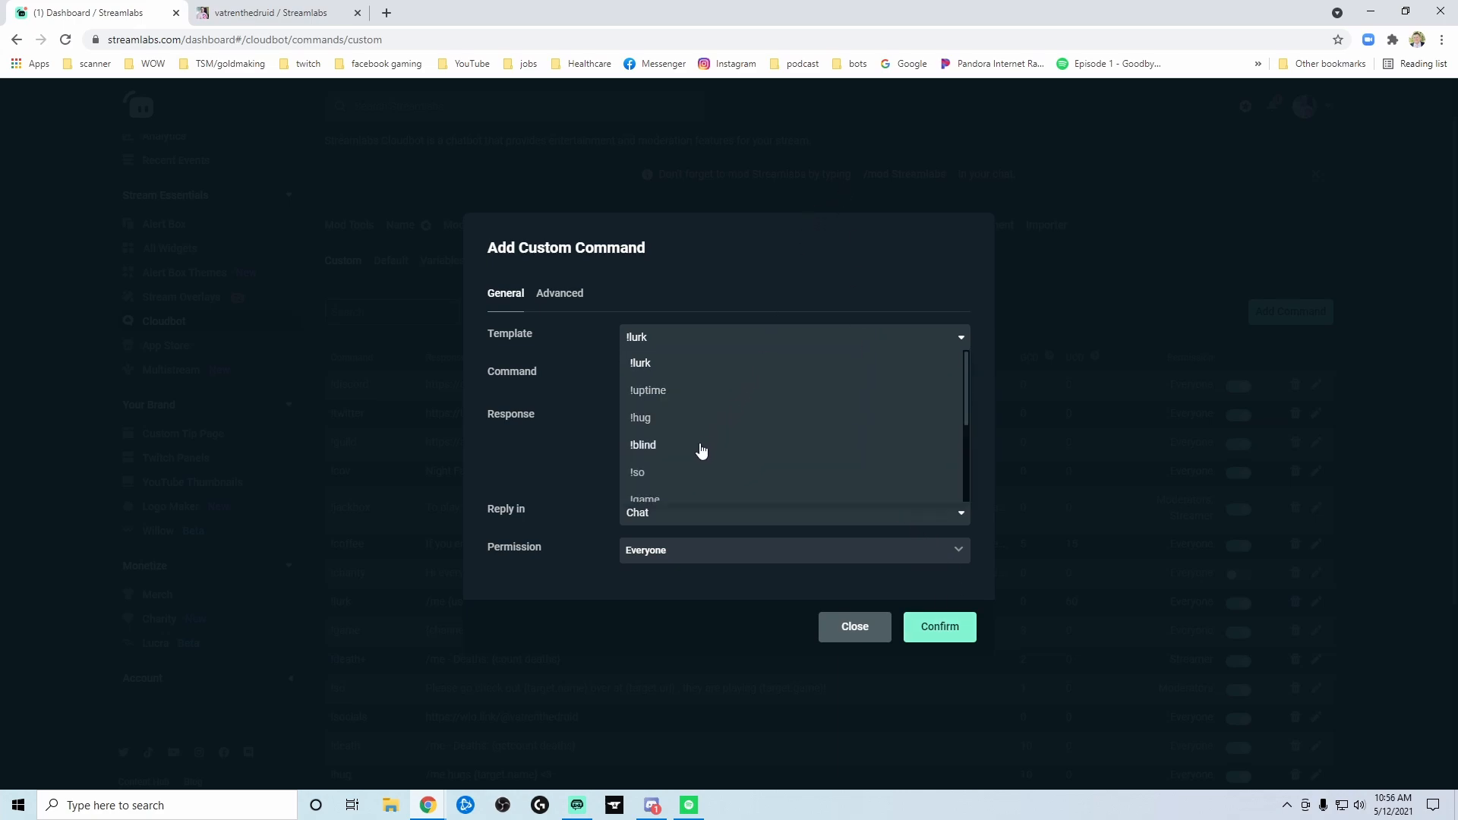
pyautogui.click(729, 471)
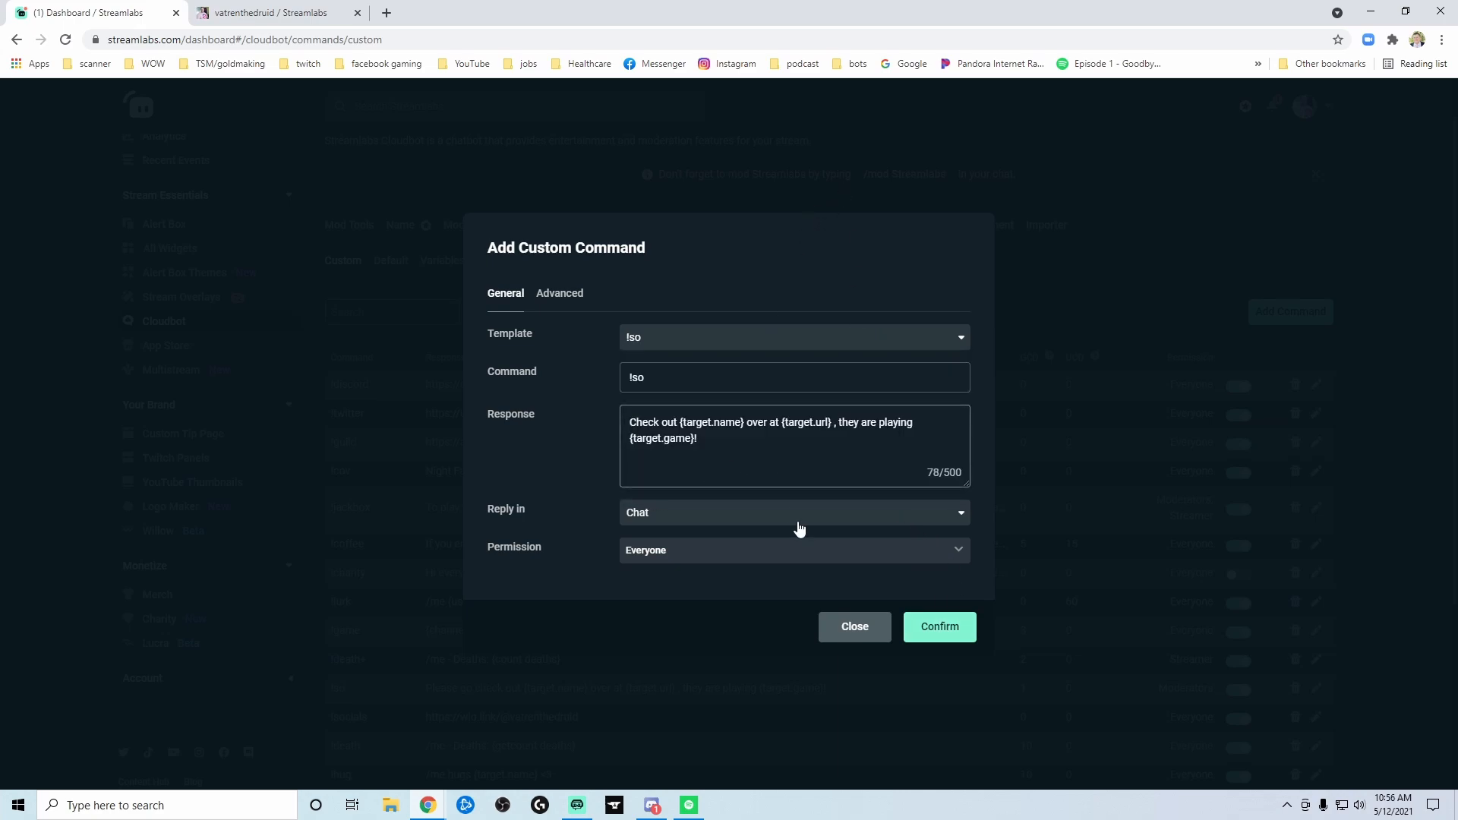
pyautogui.click(828, 560)
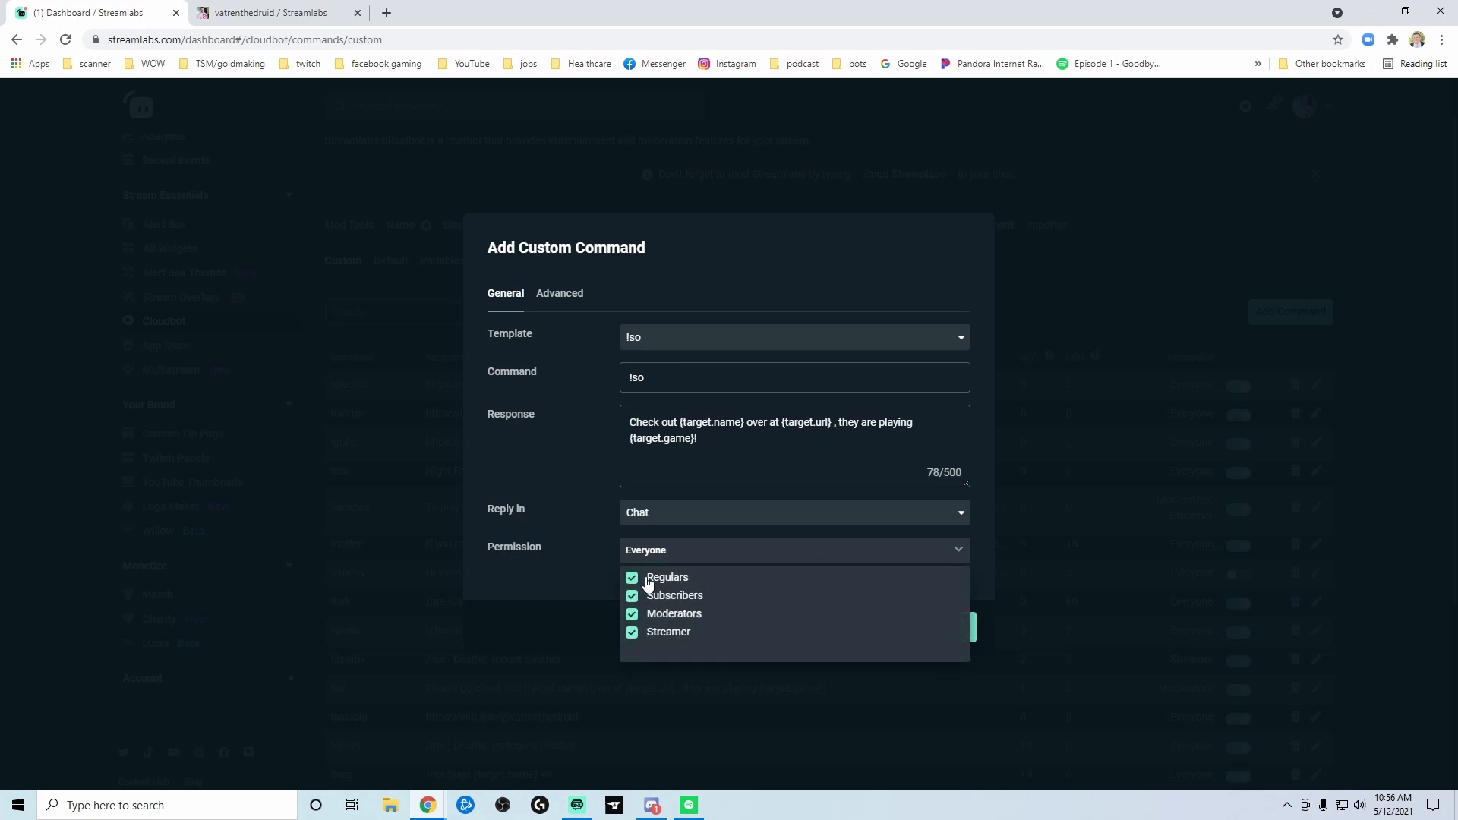
pyautogui.click(631, 600)
pyautogui.click(632, 613)
pyautogui.click(632, 613)
pyautogui.click(633, 580)
pyautogui.click(588, 581)
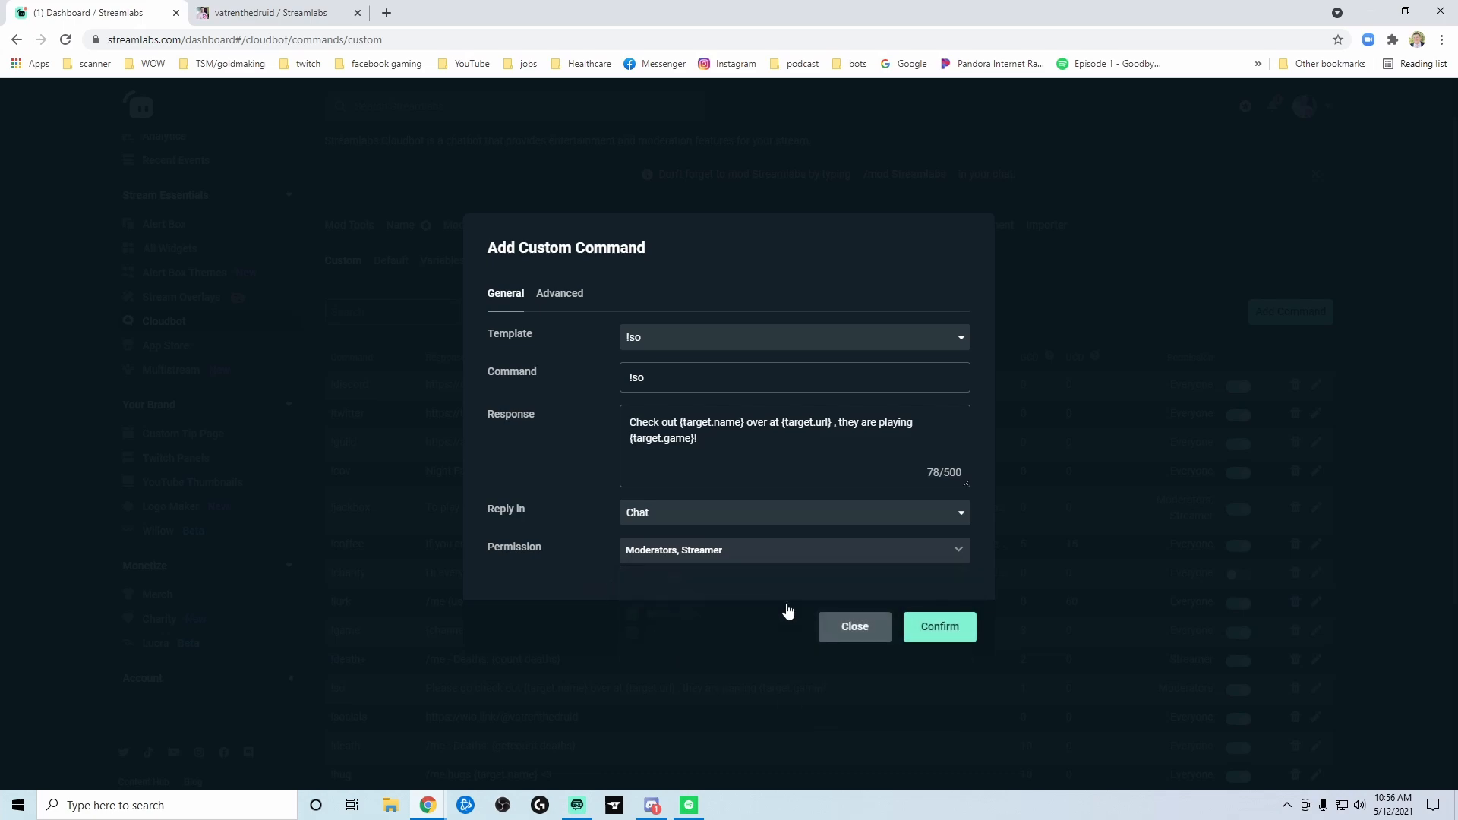
# Set the new !so command's global cooldown to 0 in its Advanced settings
pyautogui.click(563, 294)
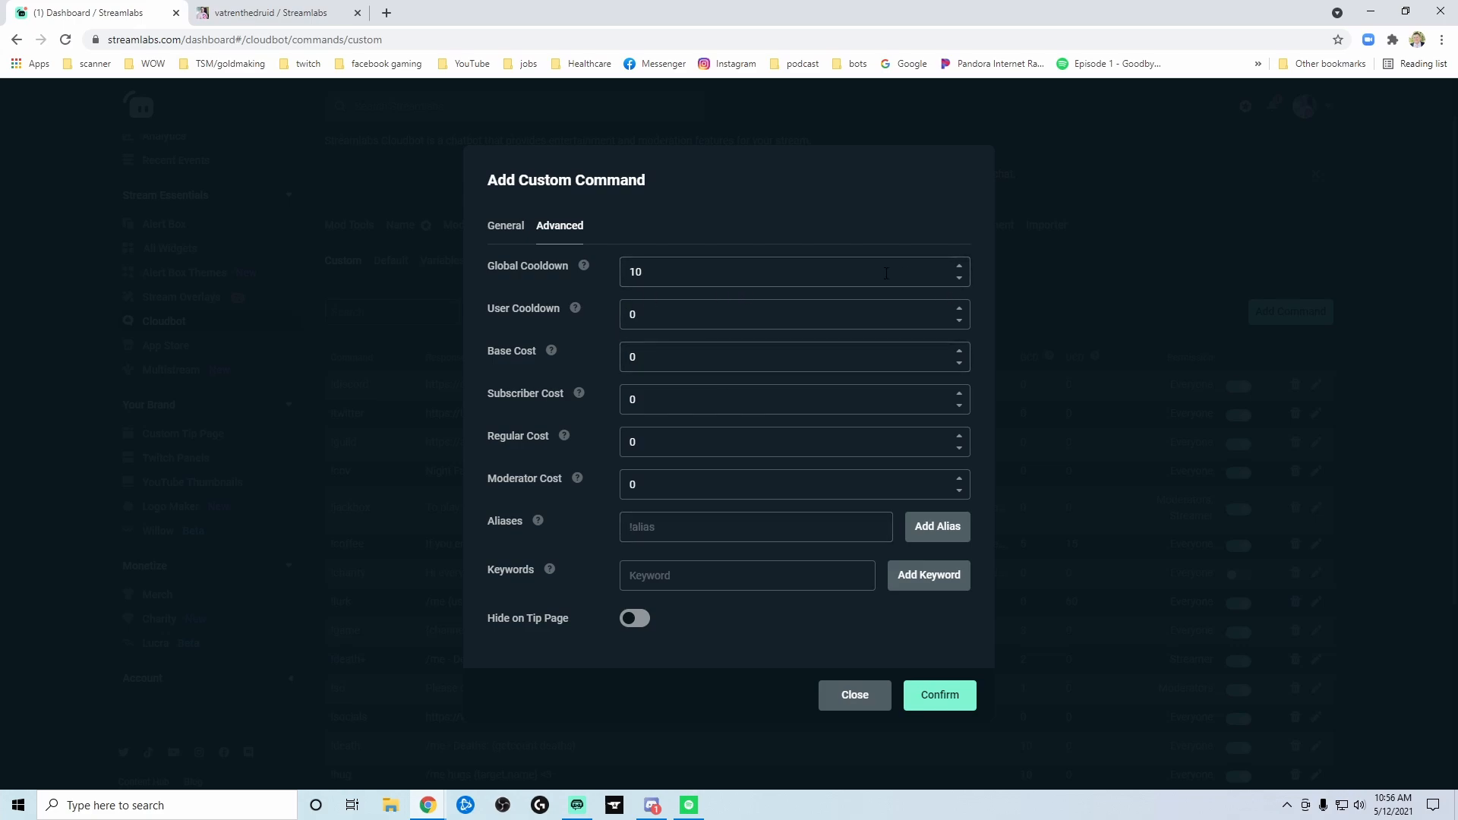
pyautogui.moveTo(881, 275); pyautogui.dragTo(587, 279)
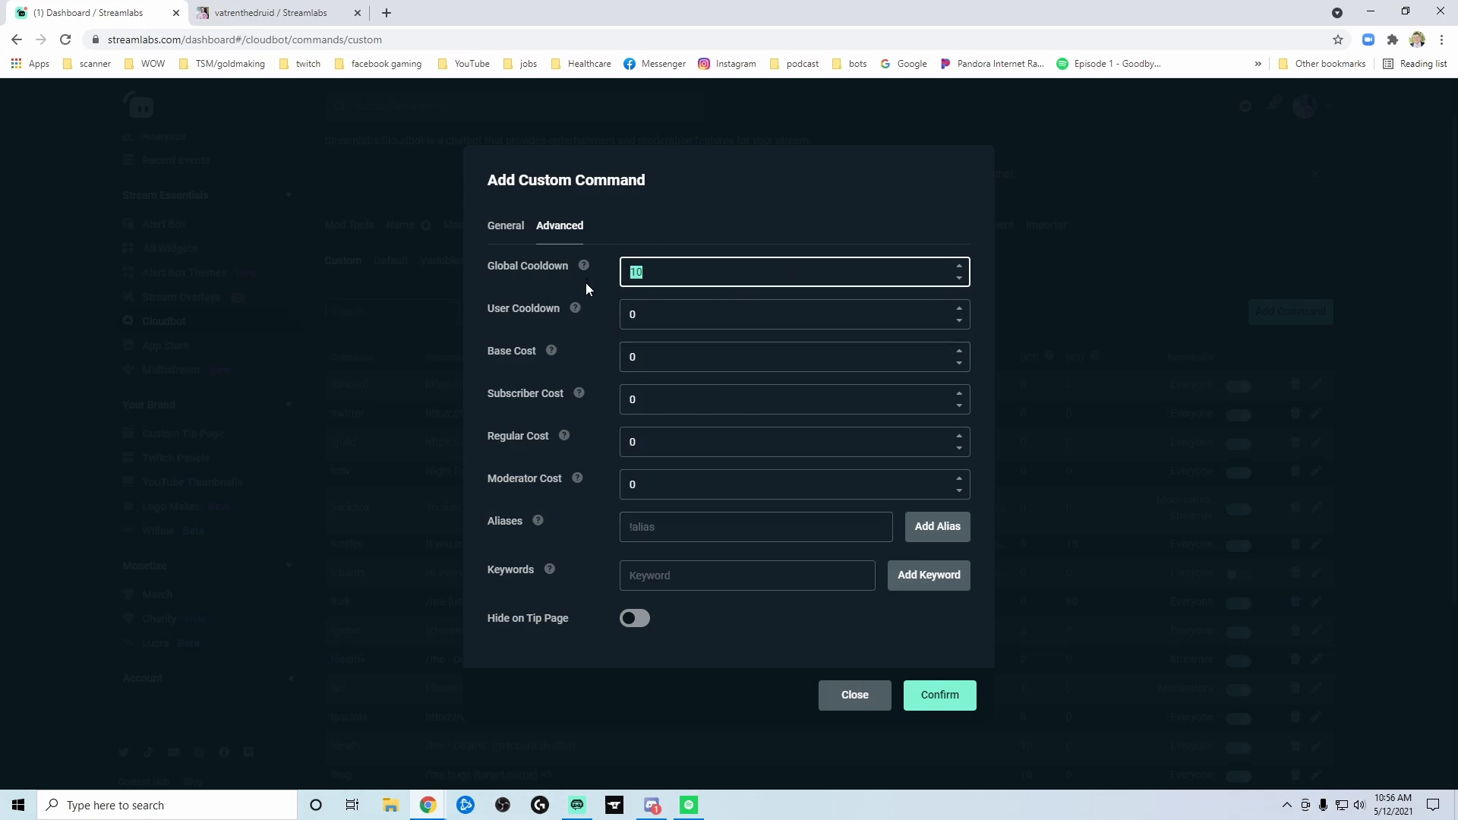
pyautogui.write('0')
pyautogui.click(643, 323)
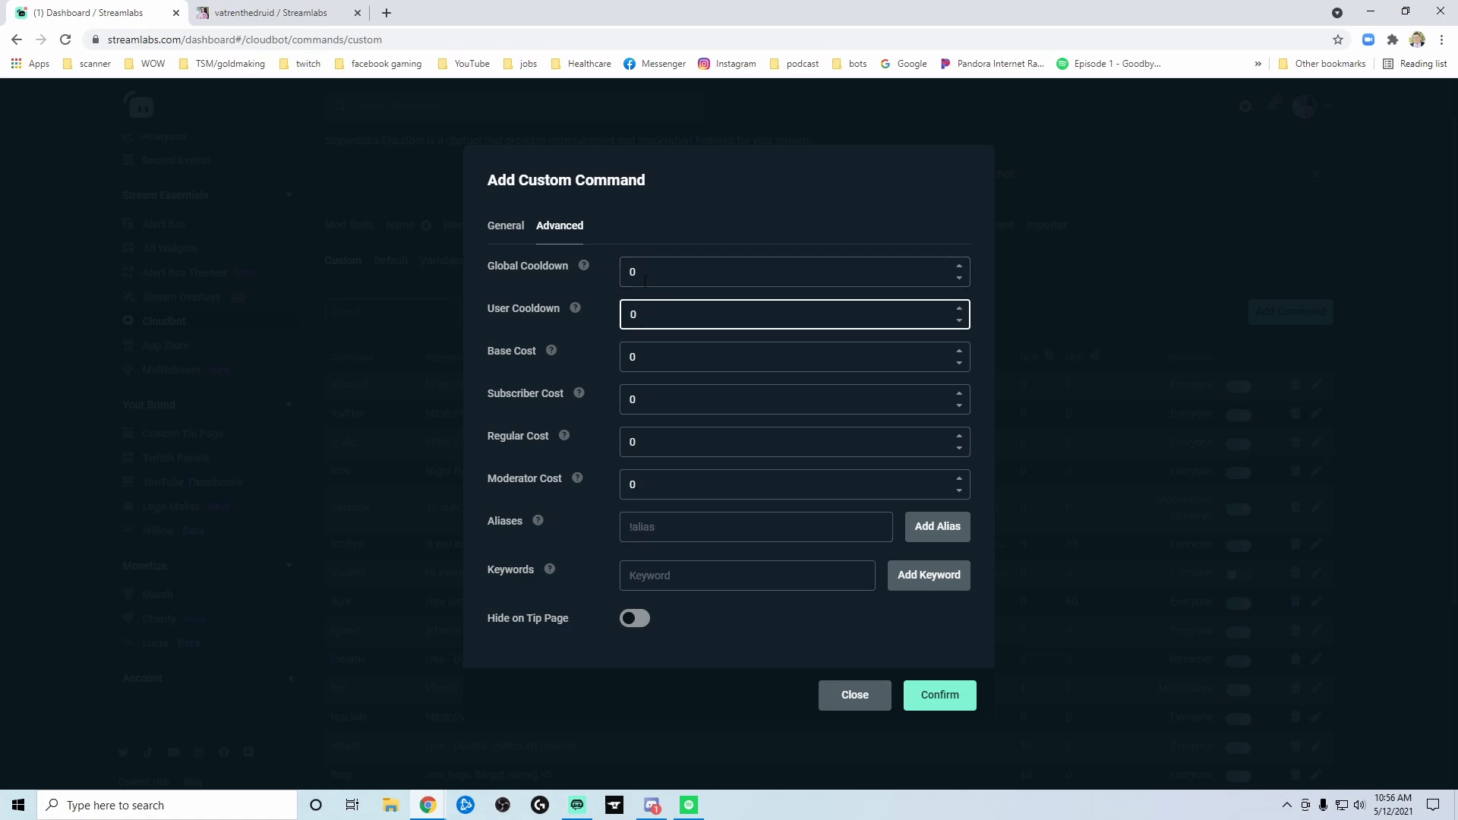
pyautogui.doubleClick(645, 282)
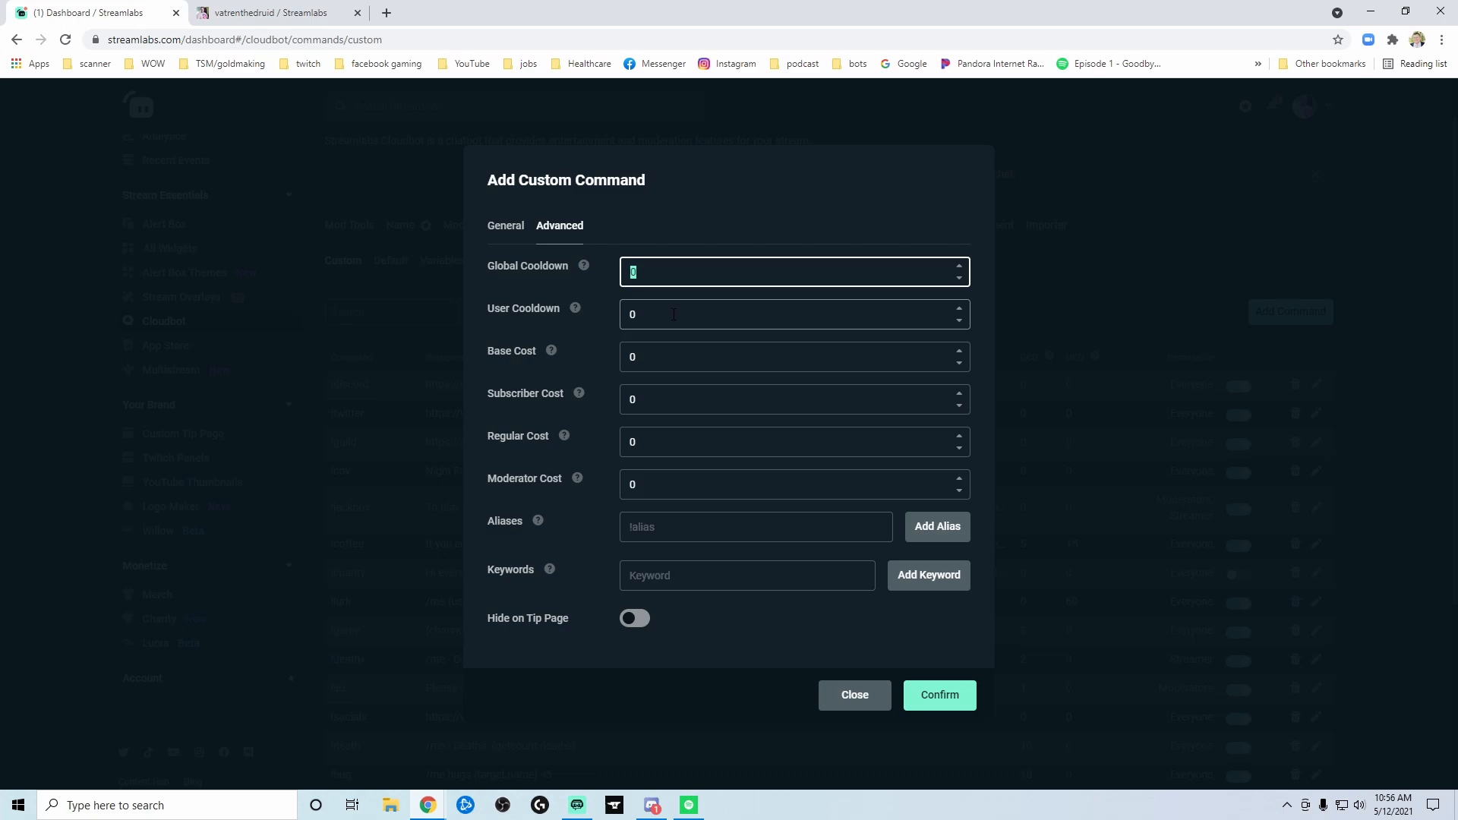
pyautogui.click(668, 357)
# Add !shoutout as an alias for the new !so command and submit the command
pyautogui.click(664, 528)
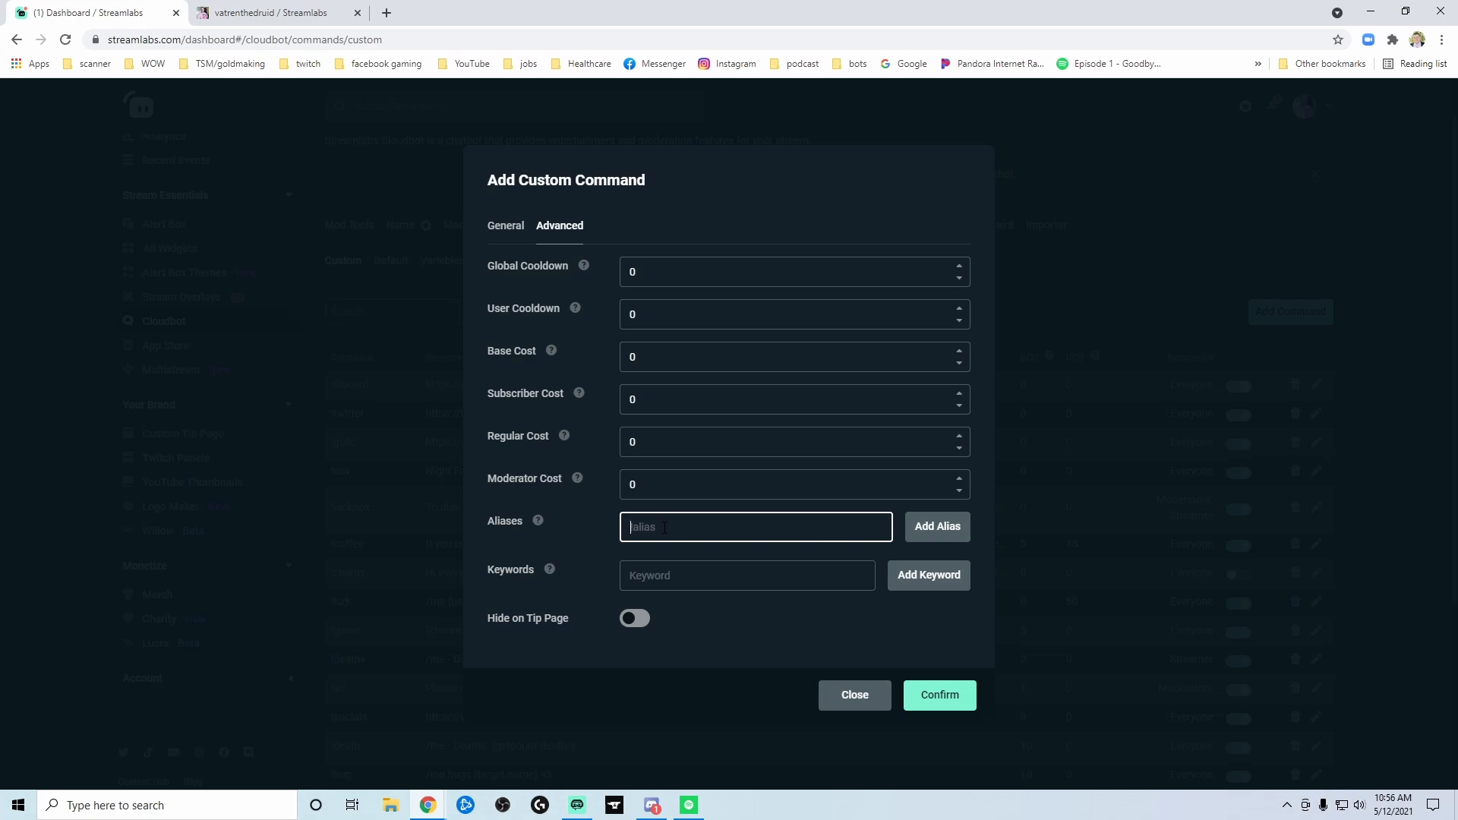
pyautogui.write('!shoutout')
pyautogui.click(937, 526)
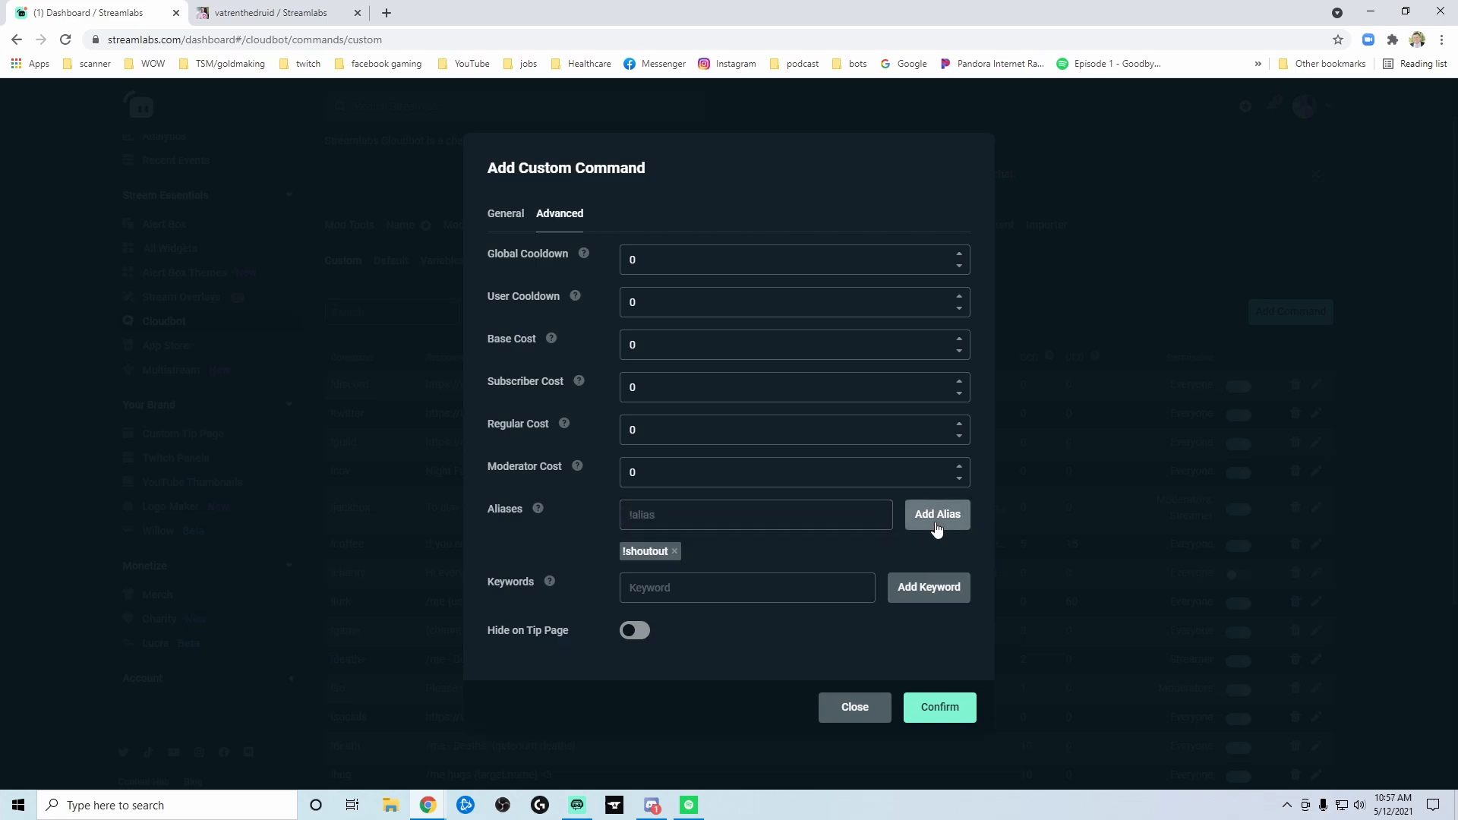
pyautogui.click(942, 711)
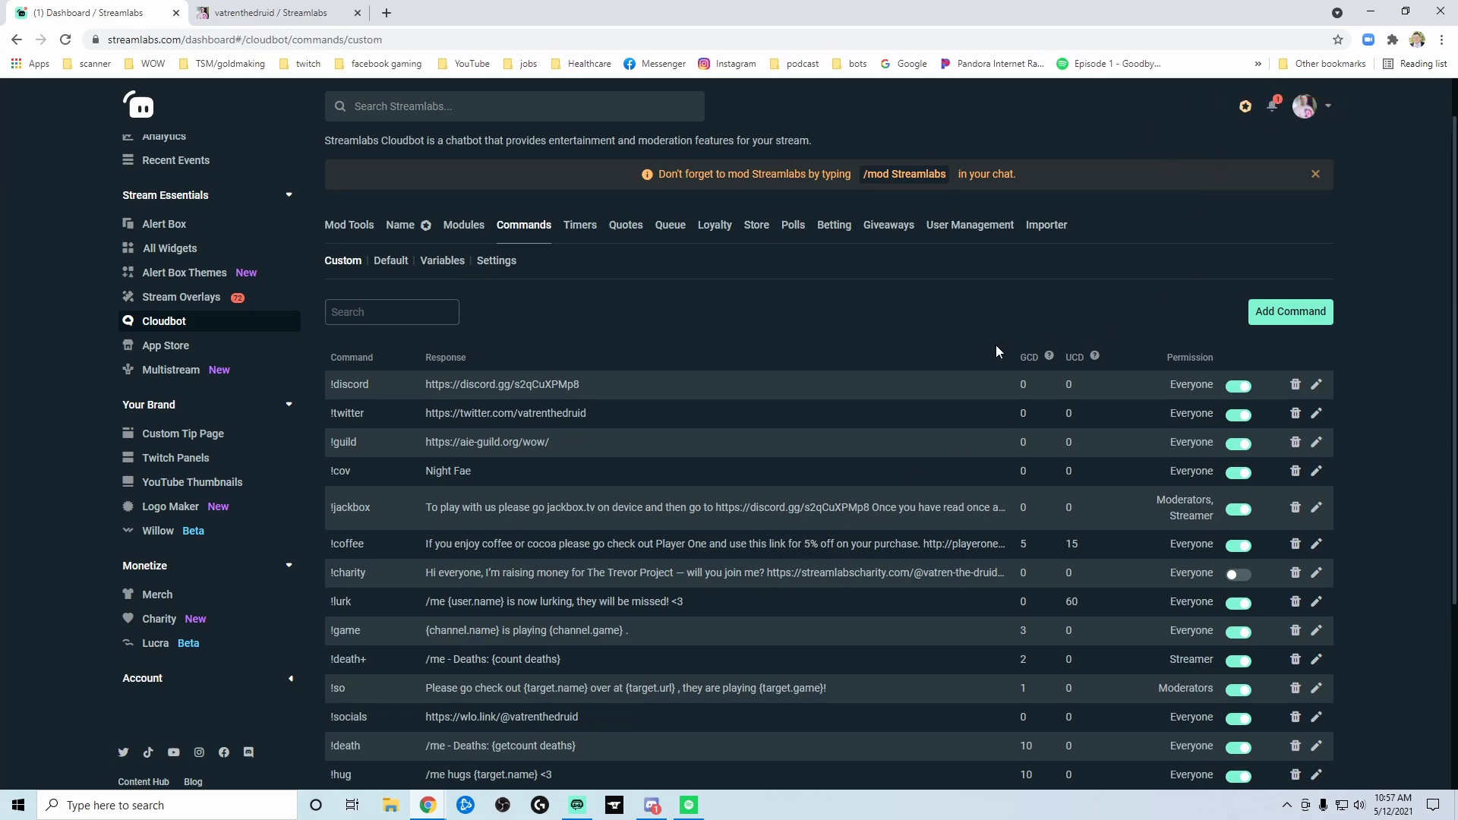
# Edit the existing !so command to add the alias !shoutout and save it
pyautogui.click(1316, 689)
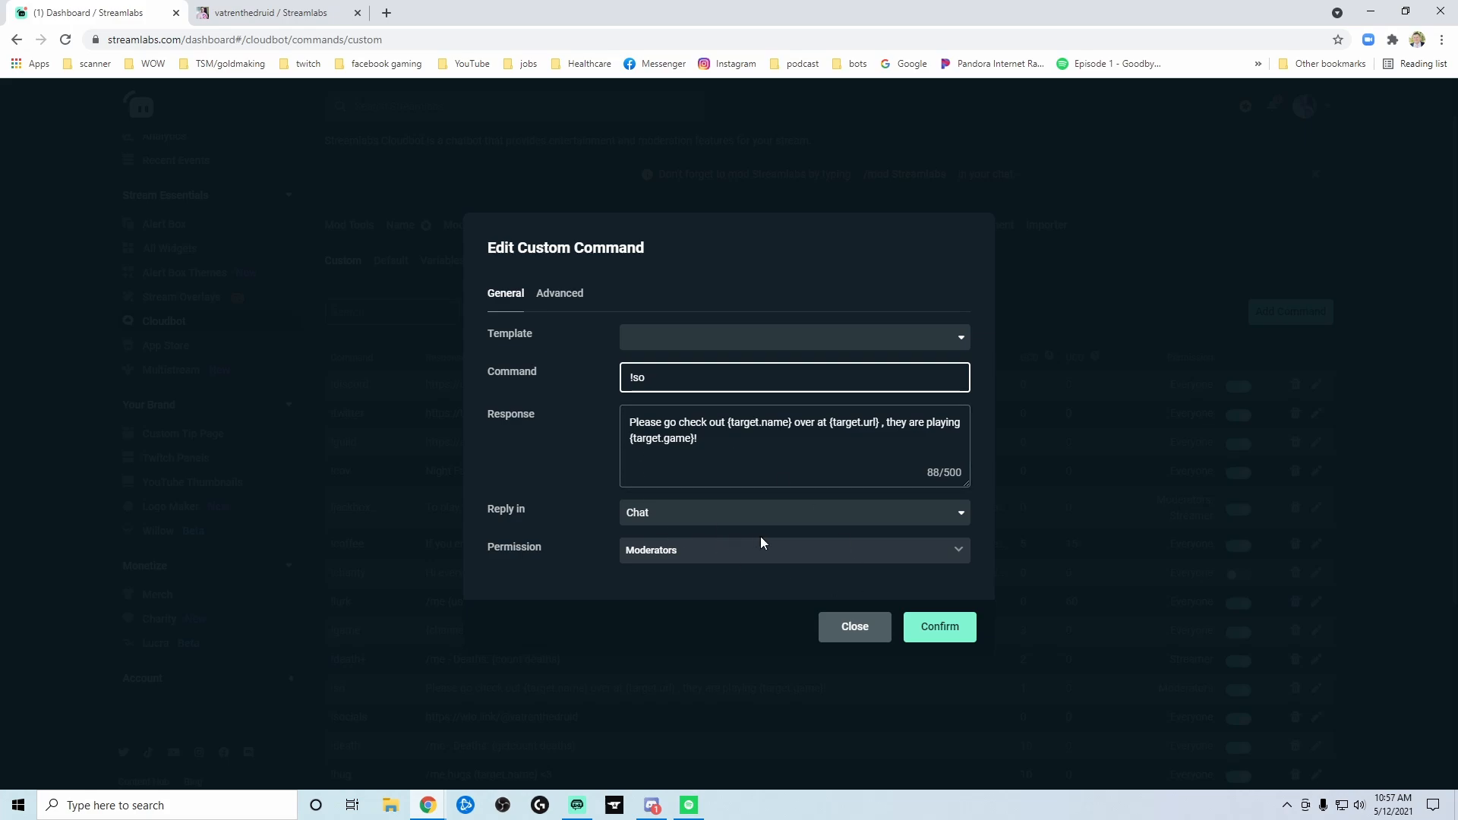
pyautogui.click(566, 293)
pyautogui.click(703, 540)
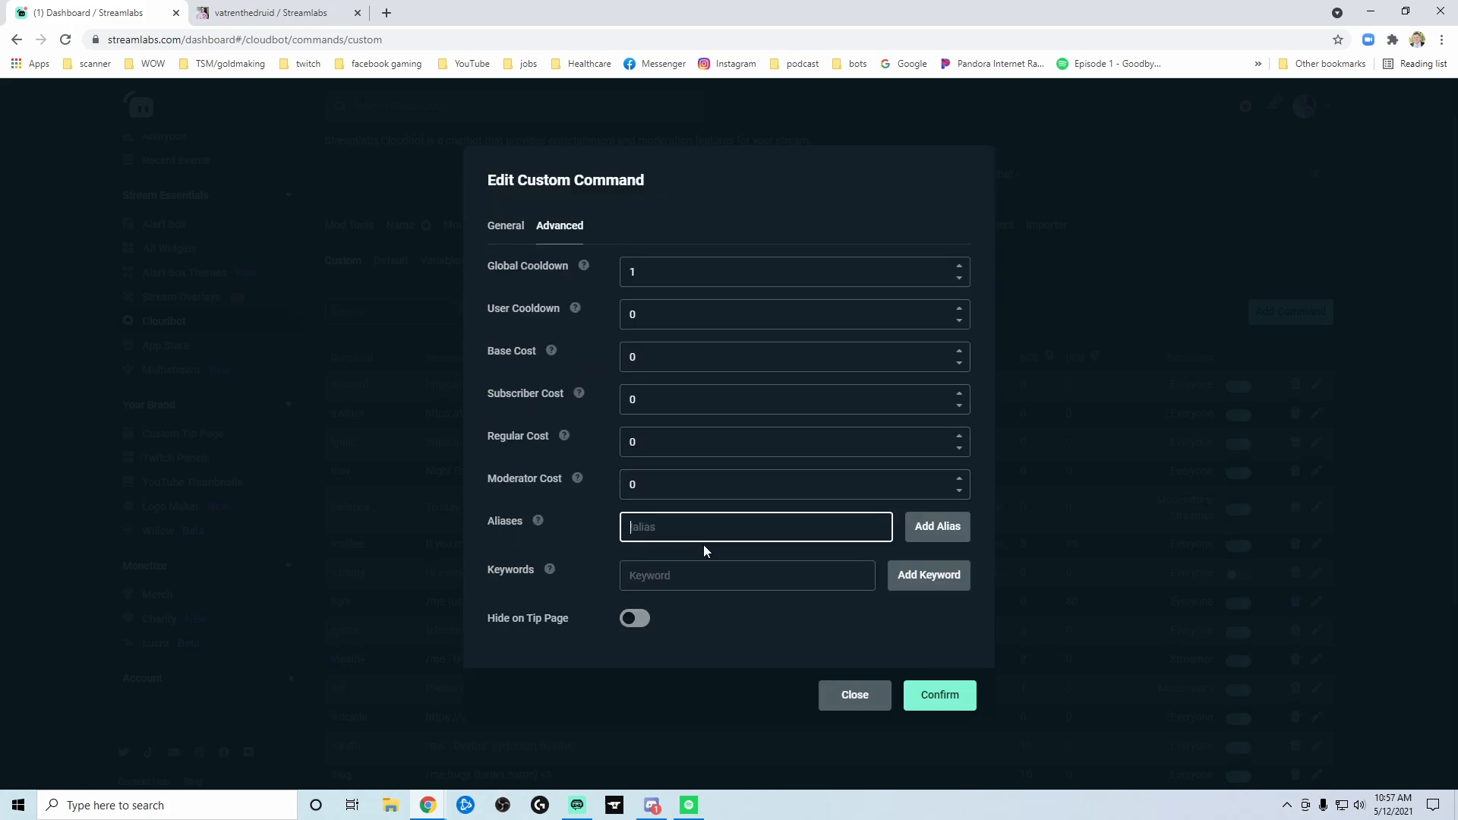
pyautogui.write('!shoutout')
pyautogui.press('Return')
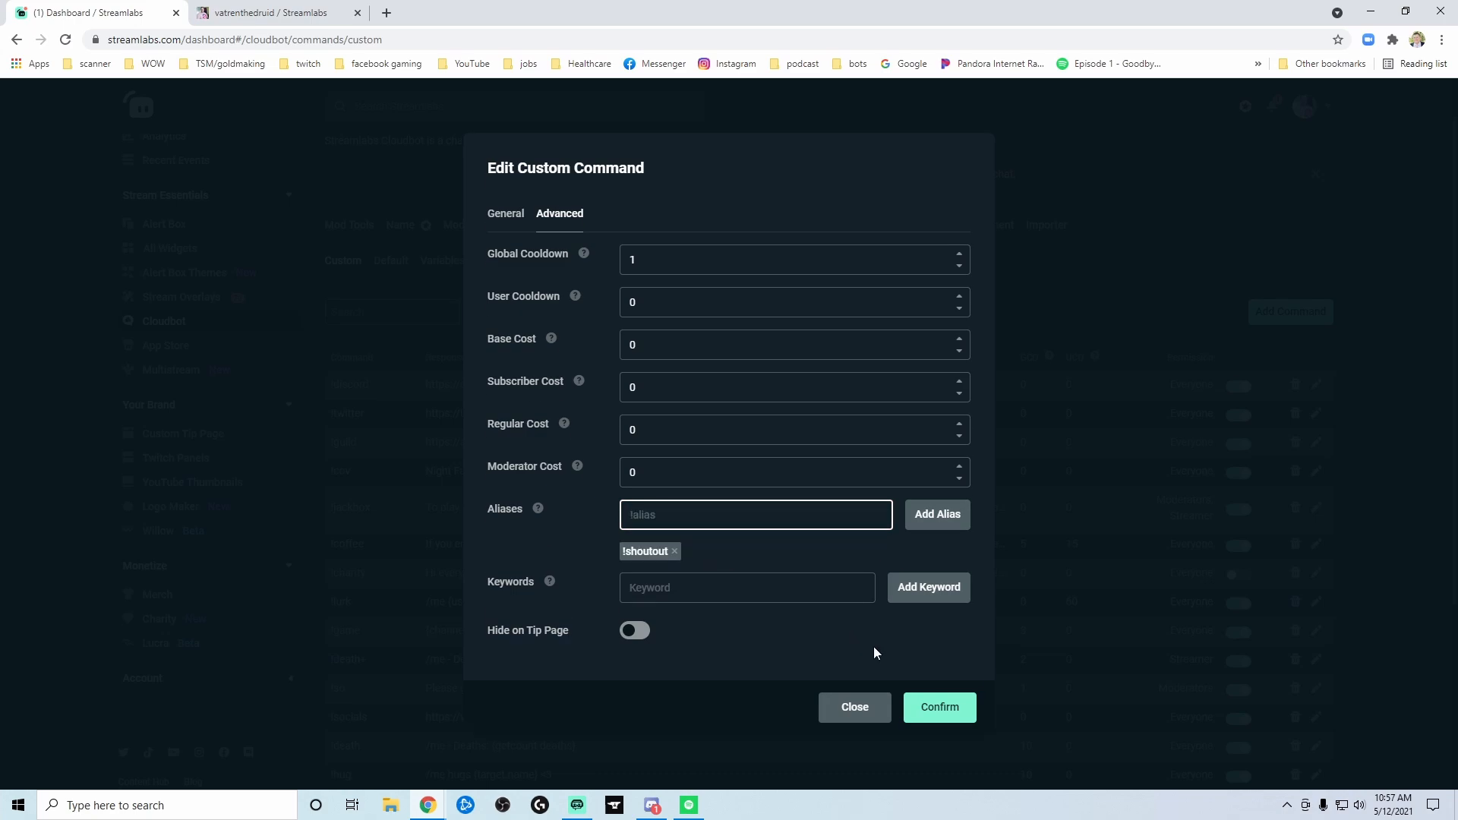
pyautogui.click(940, 707)
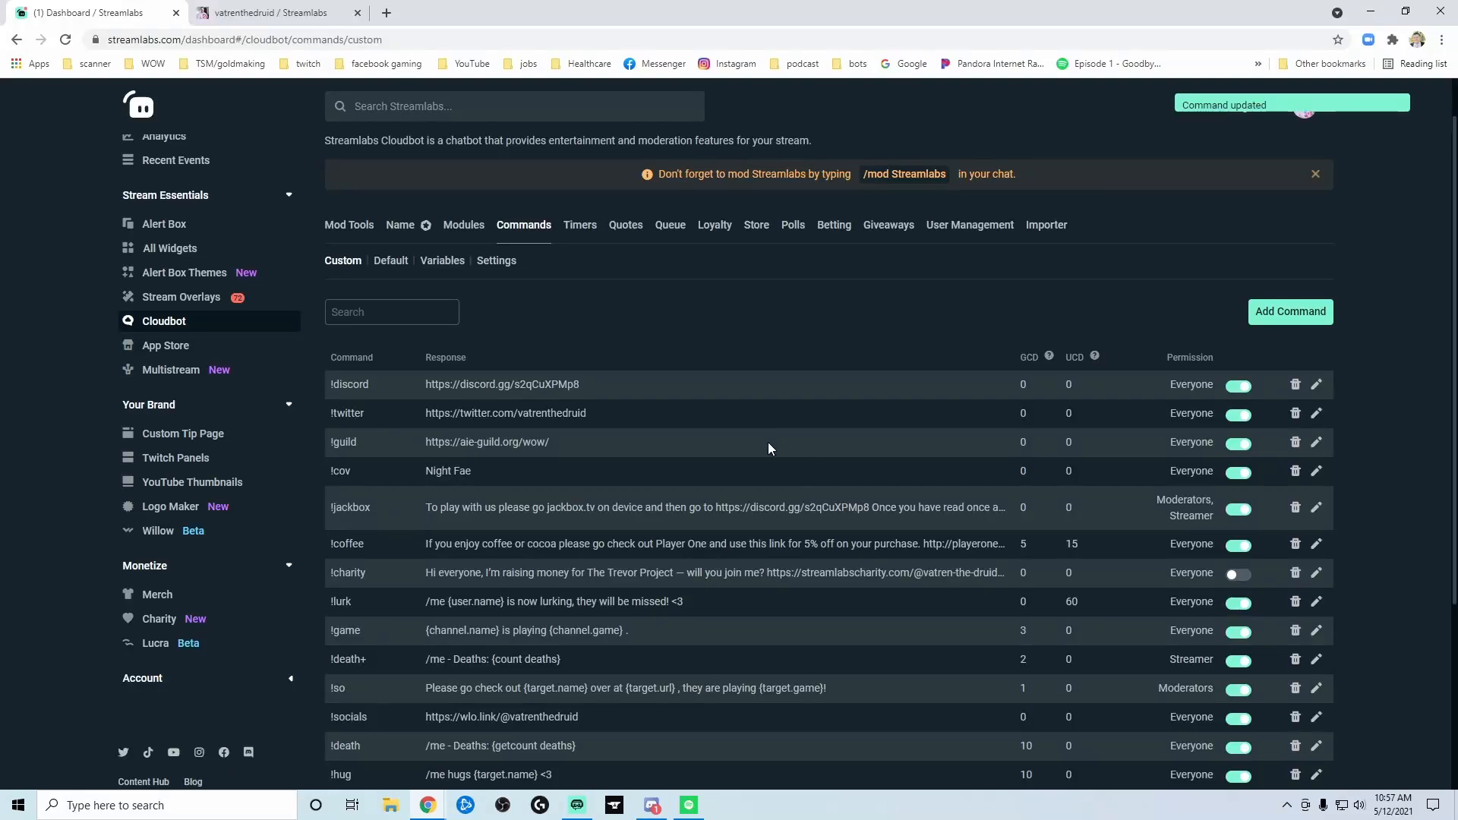
# Open the !discord command for editing and try Whisper as its reply mode before returning it to Chat
pyautogui.scroll(-3, 767, 445)
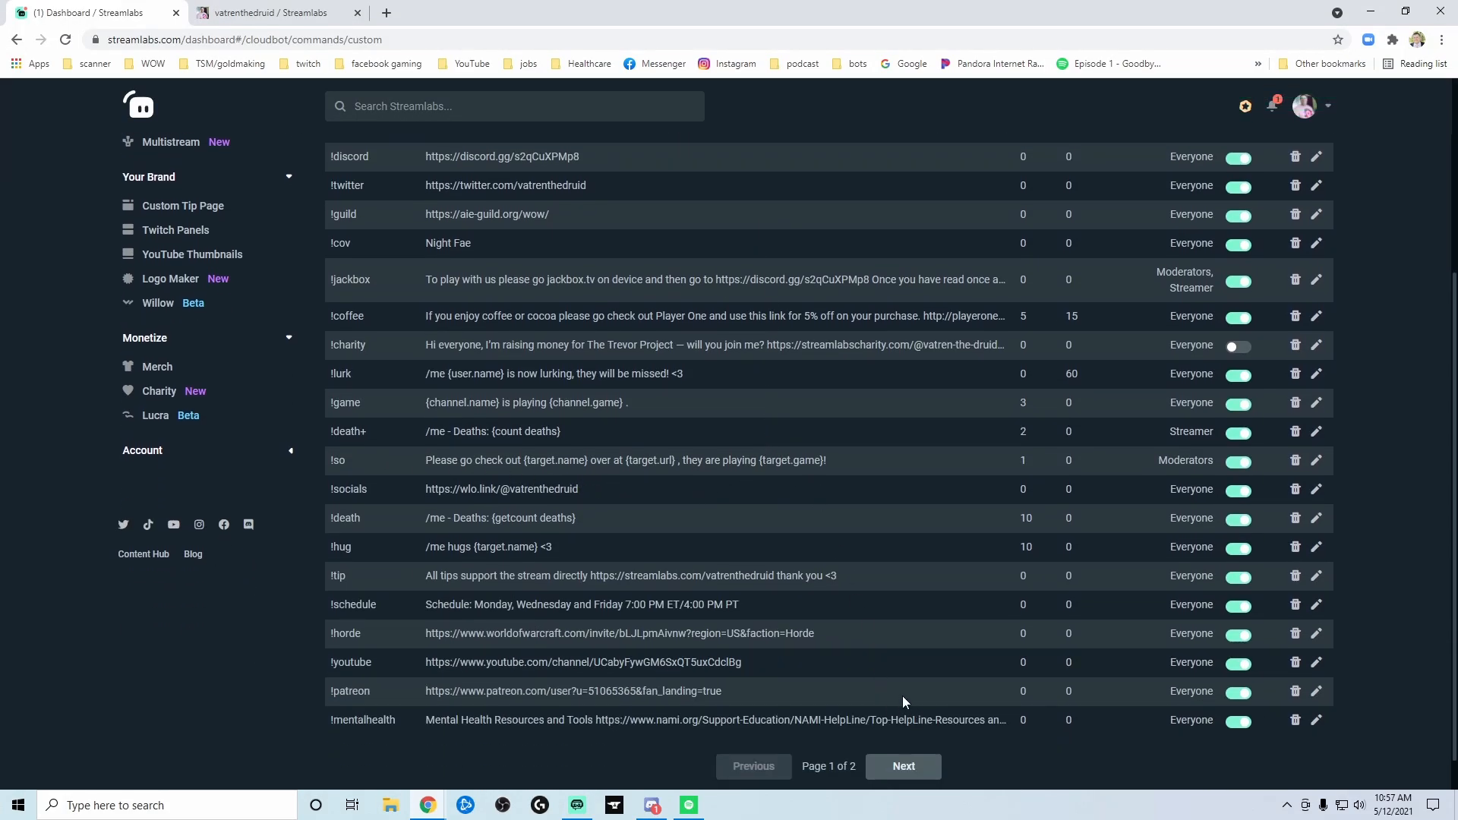
pyautogui.scroll(3, 628, 547)
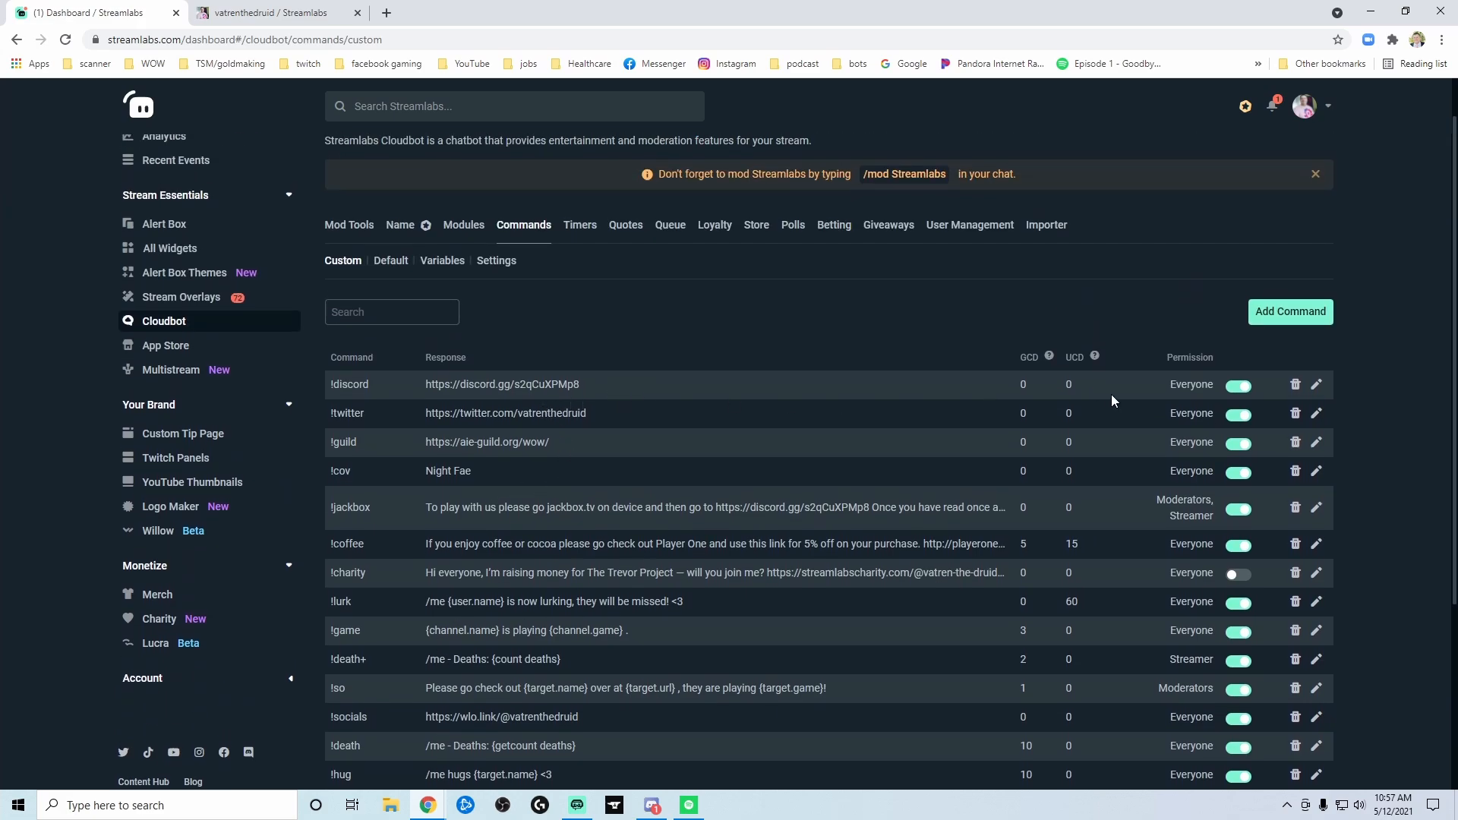
pyautogui.click(1318, 385)
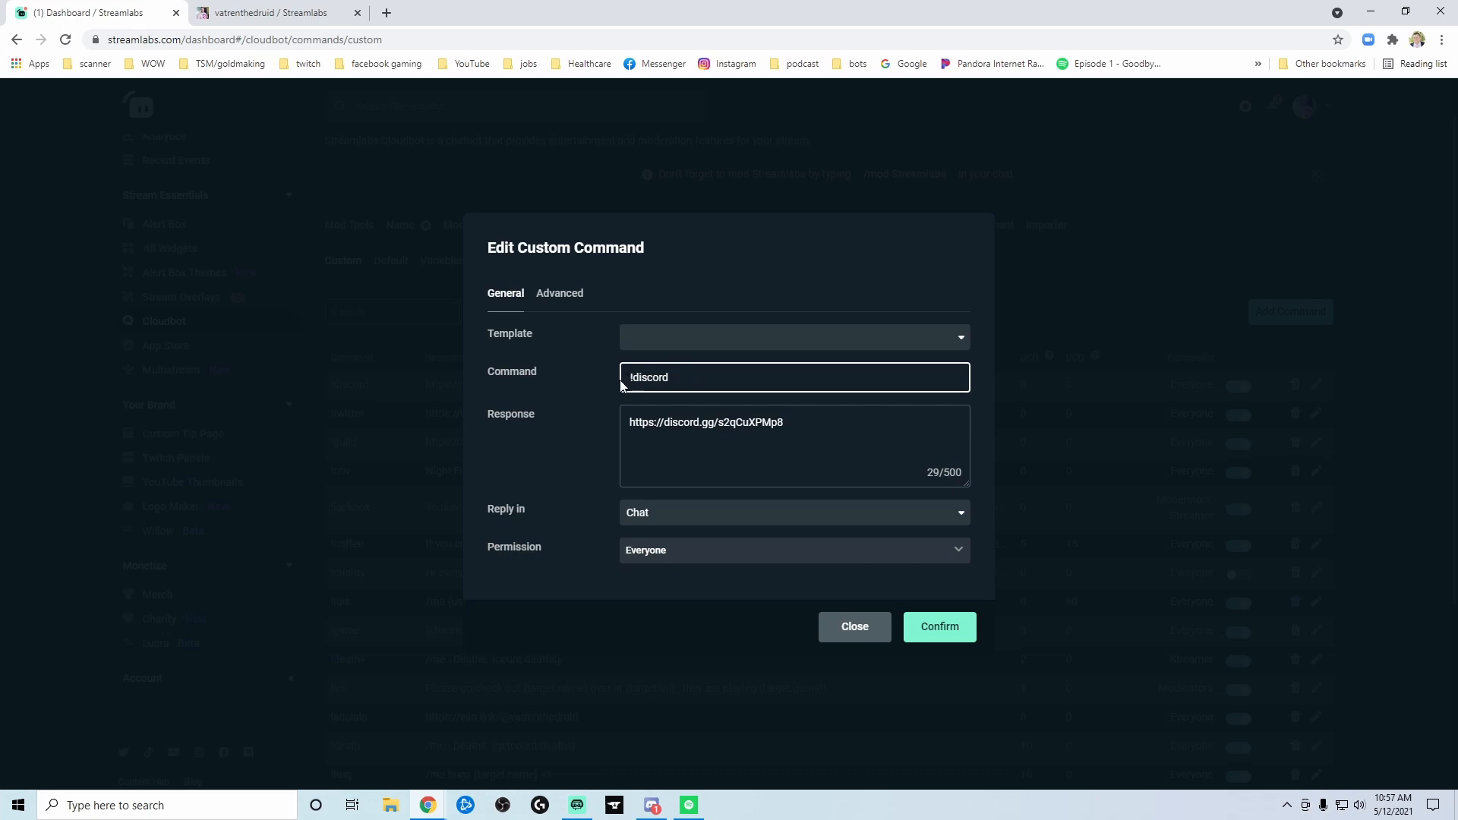
pyautogui.click(722, 517)
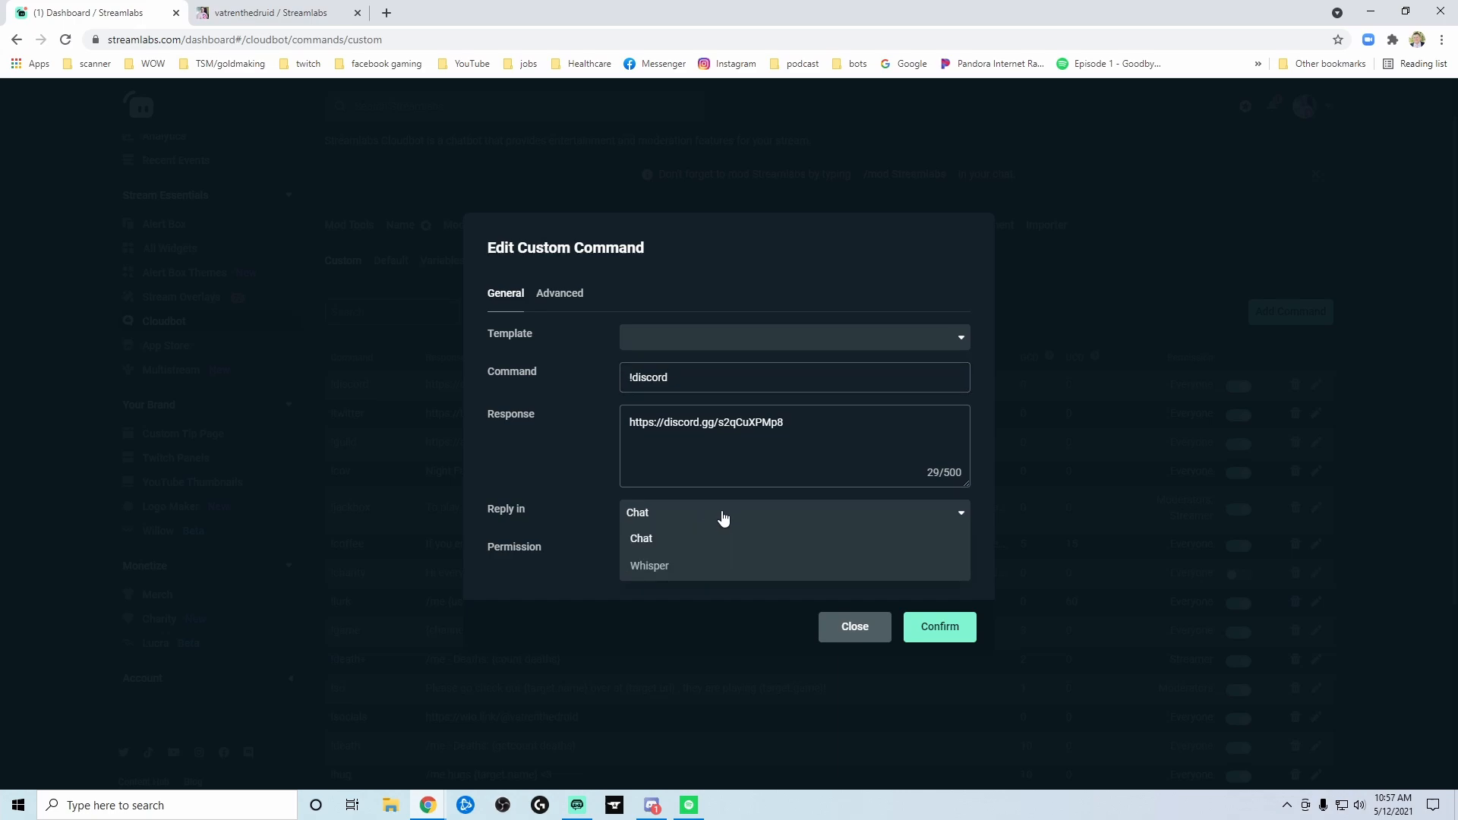
pyautogui.click(668, 545)
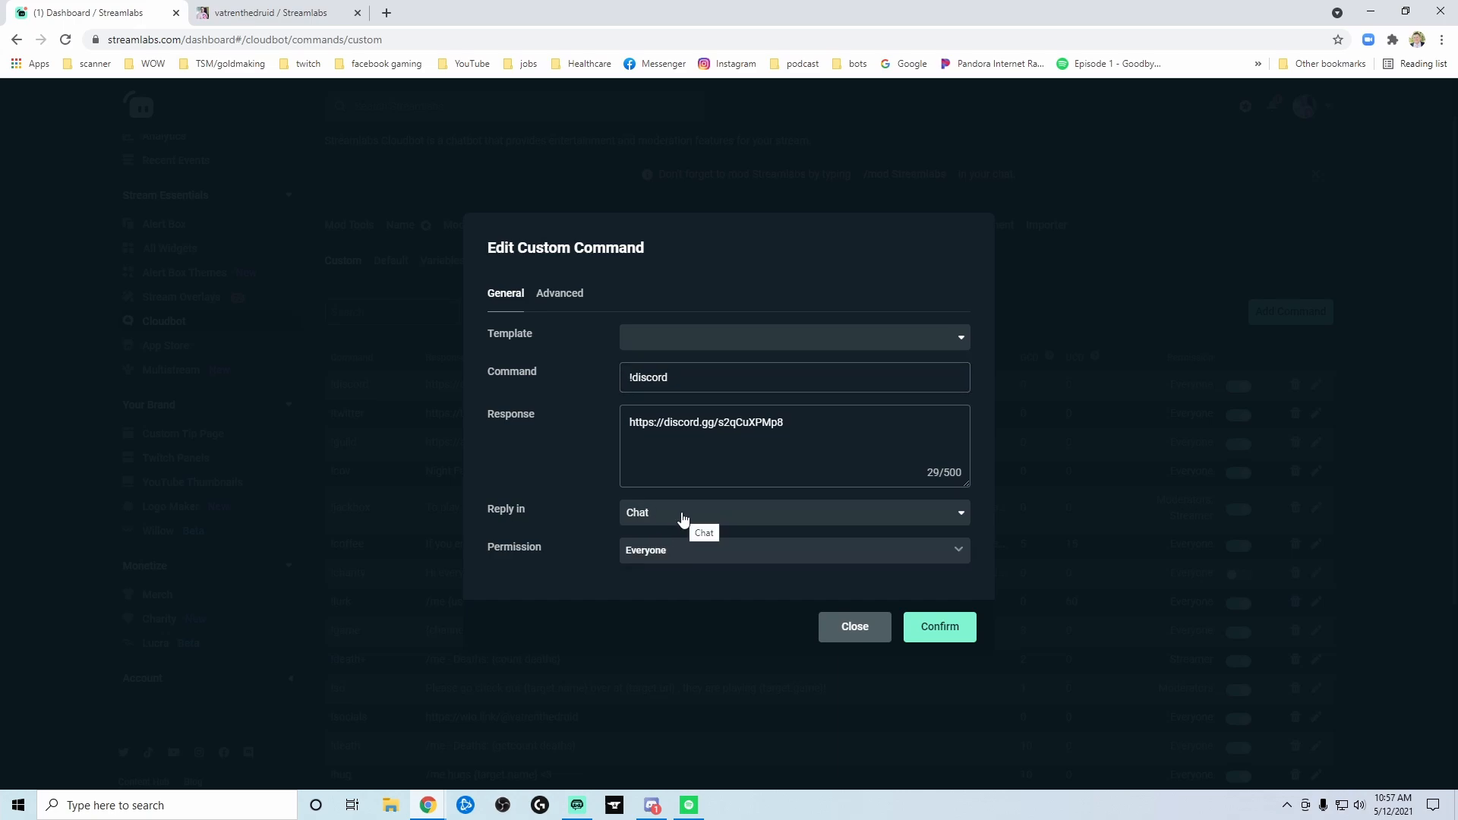
pyautogui.click(683, 516)
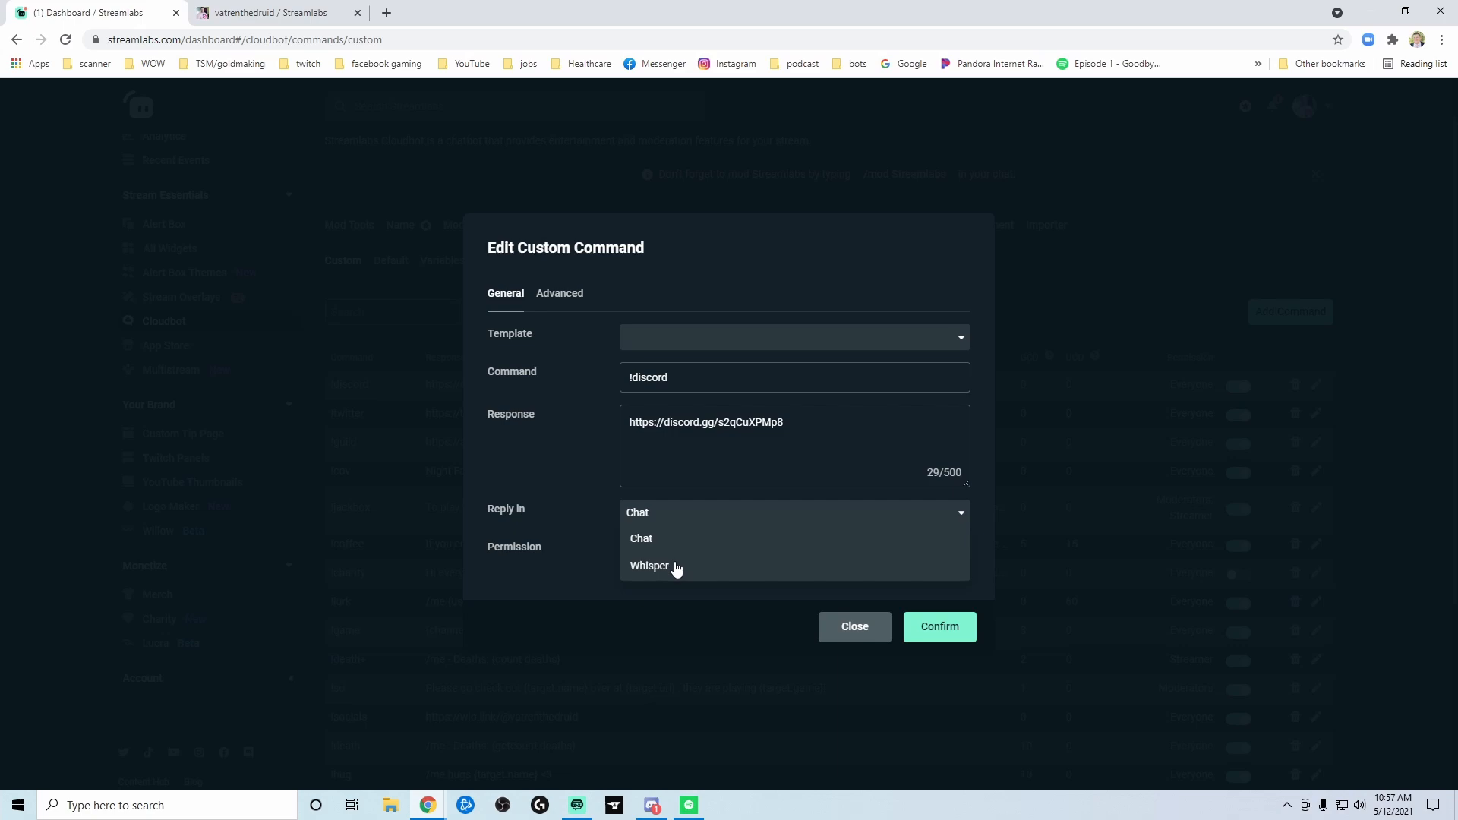
pyautogui.click(676, 568)
pyautogui.click(671, 525)
pyautogui.click(668, 537)
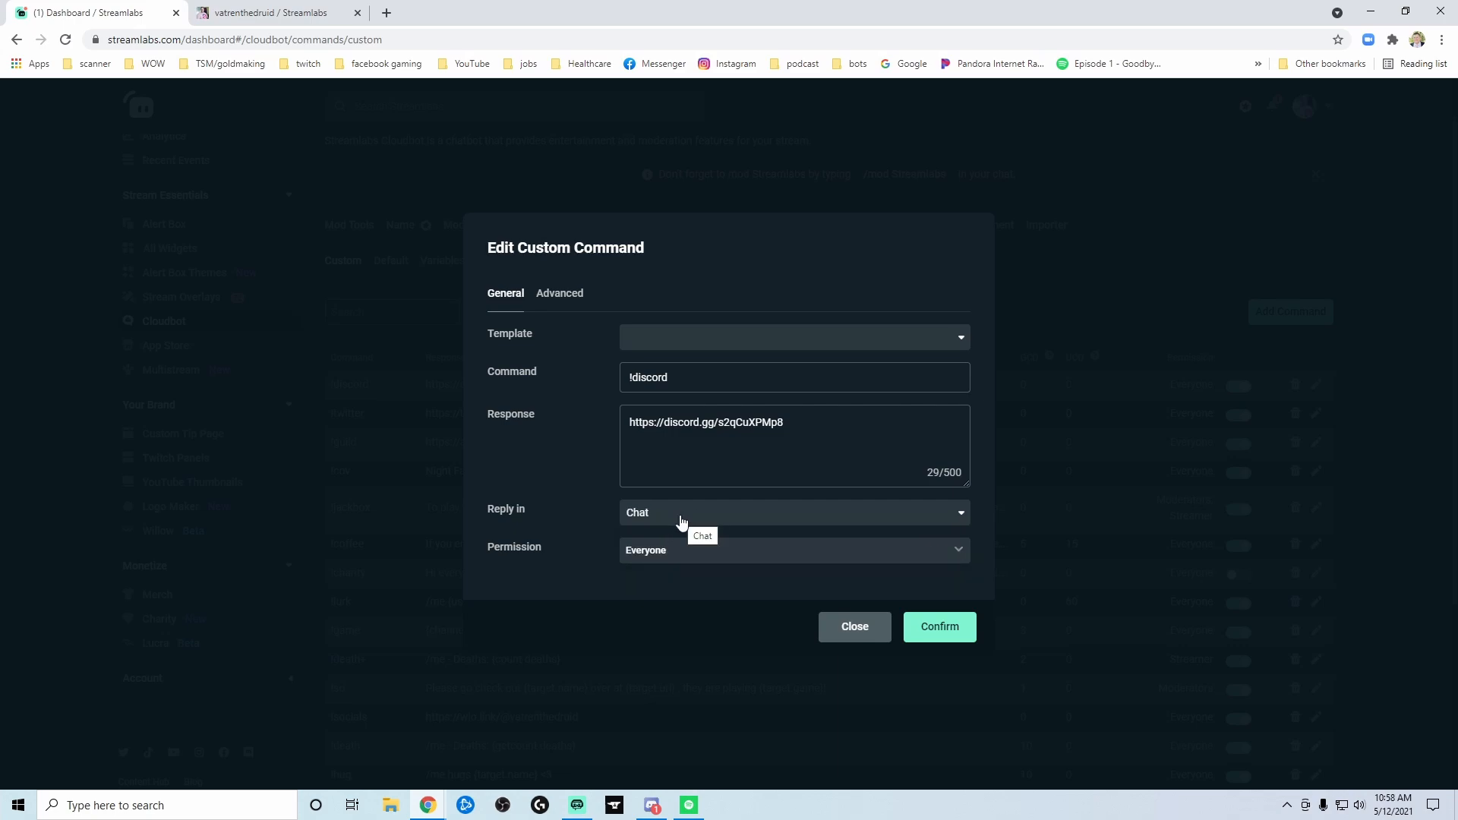
# Review the permission levels available for the !discord command, leave Everyone selected, and confirm the command
pyautogui.click(700, 555)
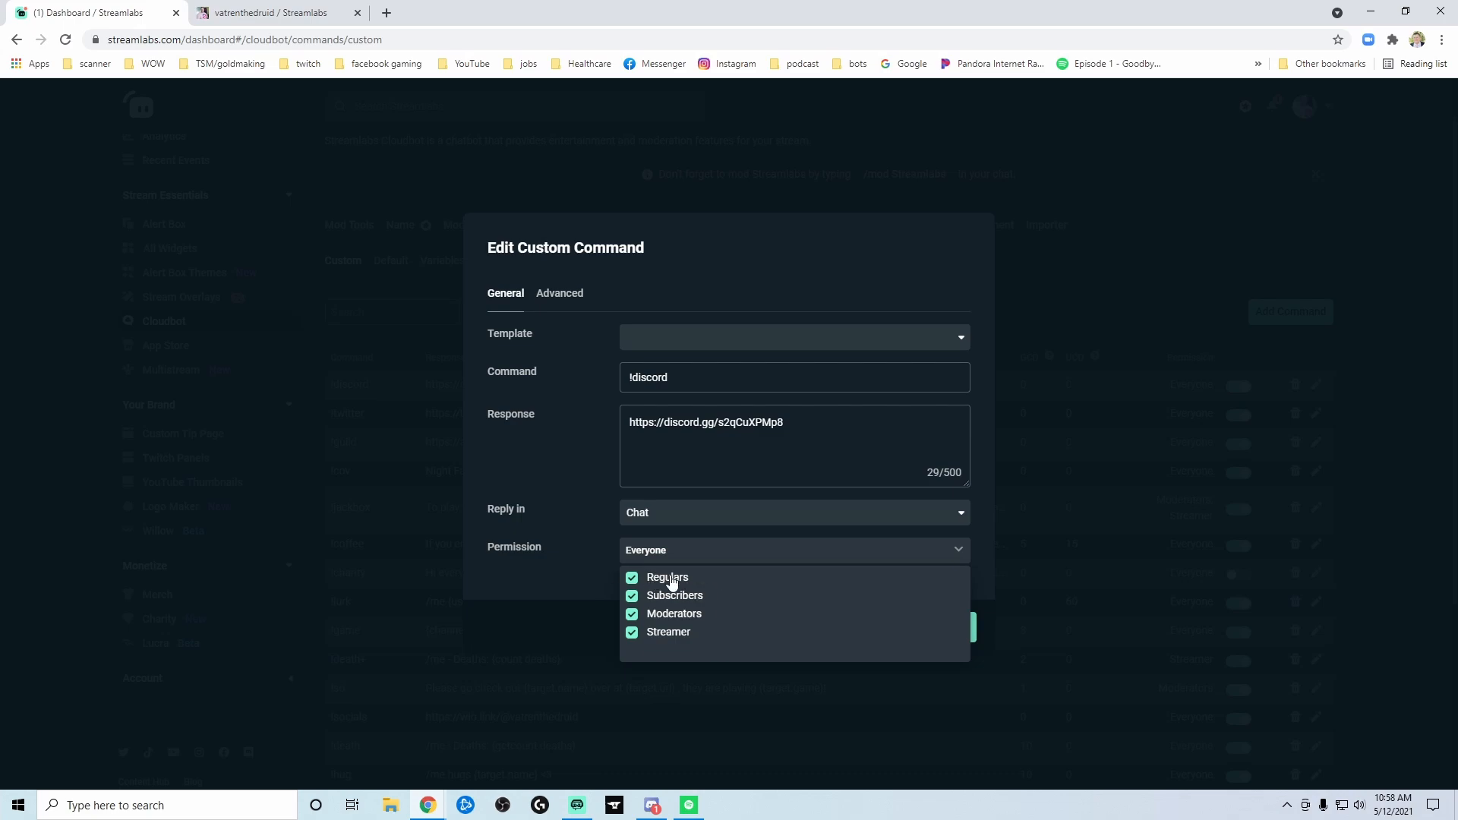
pyautogui.click(579, 567)
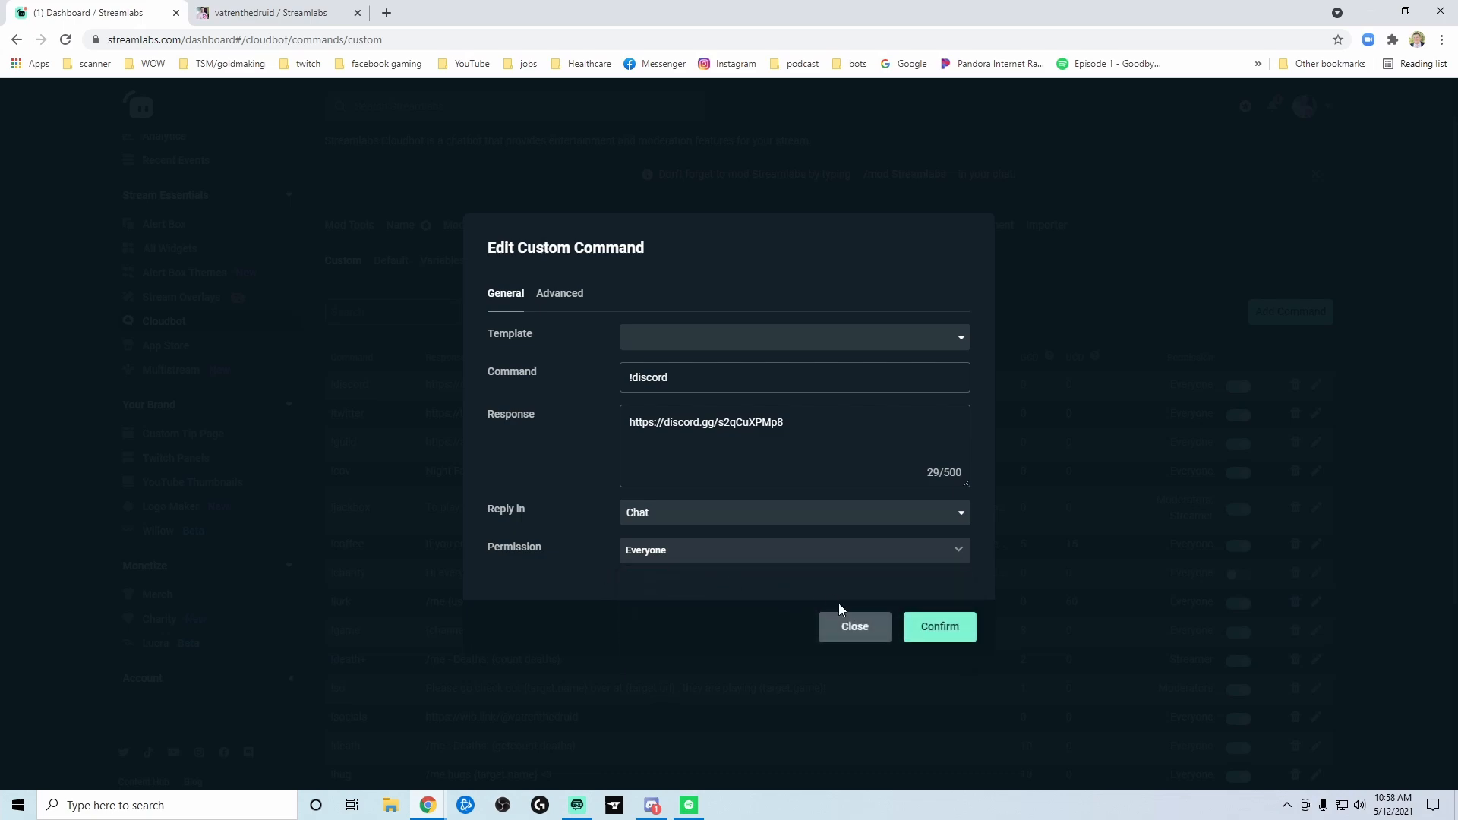
pyautogui.click(737, 562)
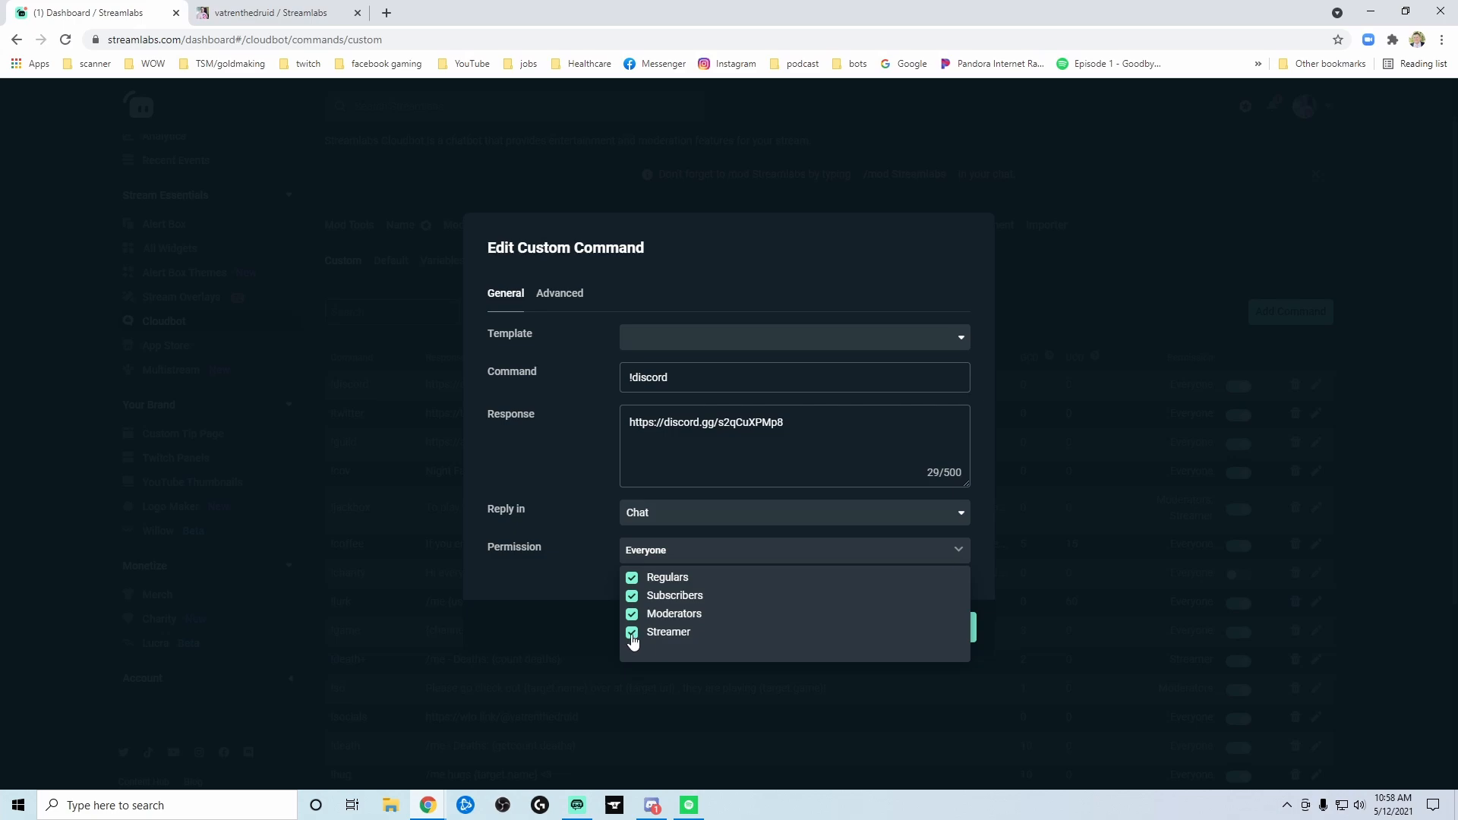
pyautogui.click(594, 596)
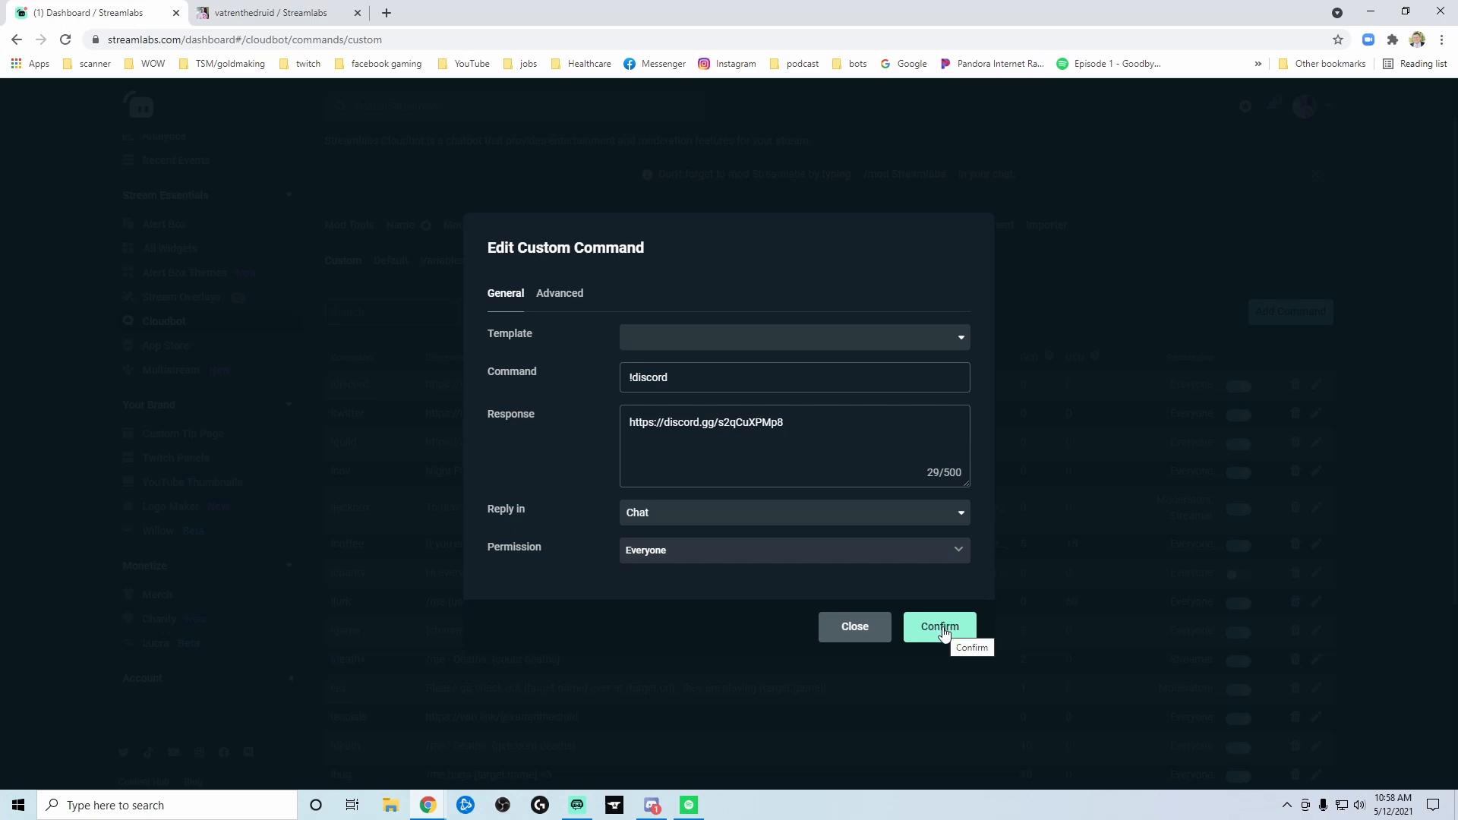
pyautogui.click(863, 559)
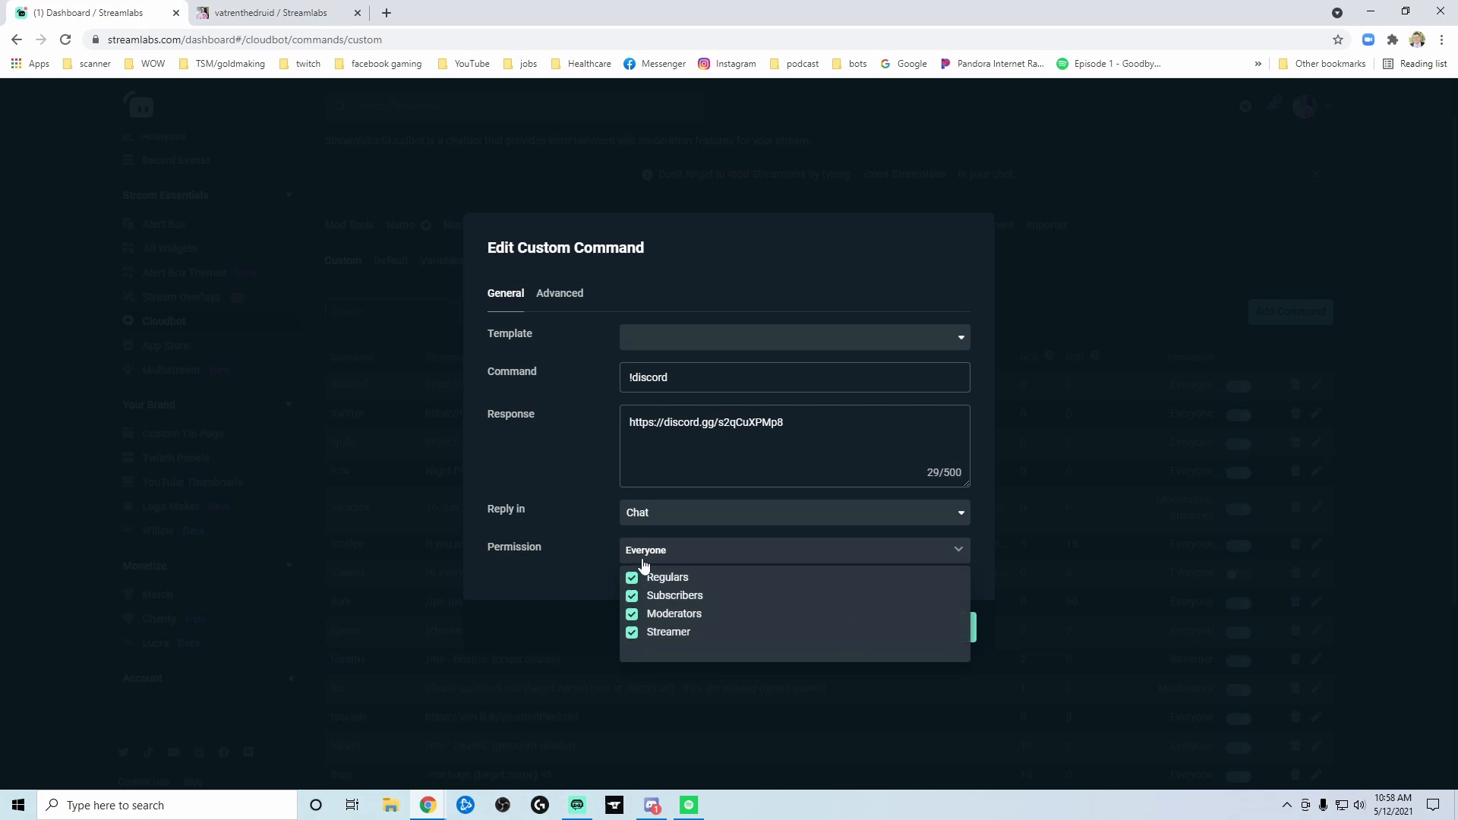
pyautogui.click(591, 575)
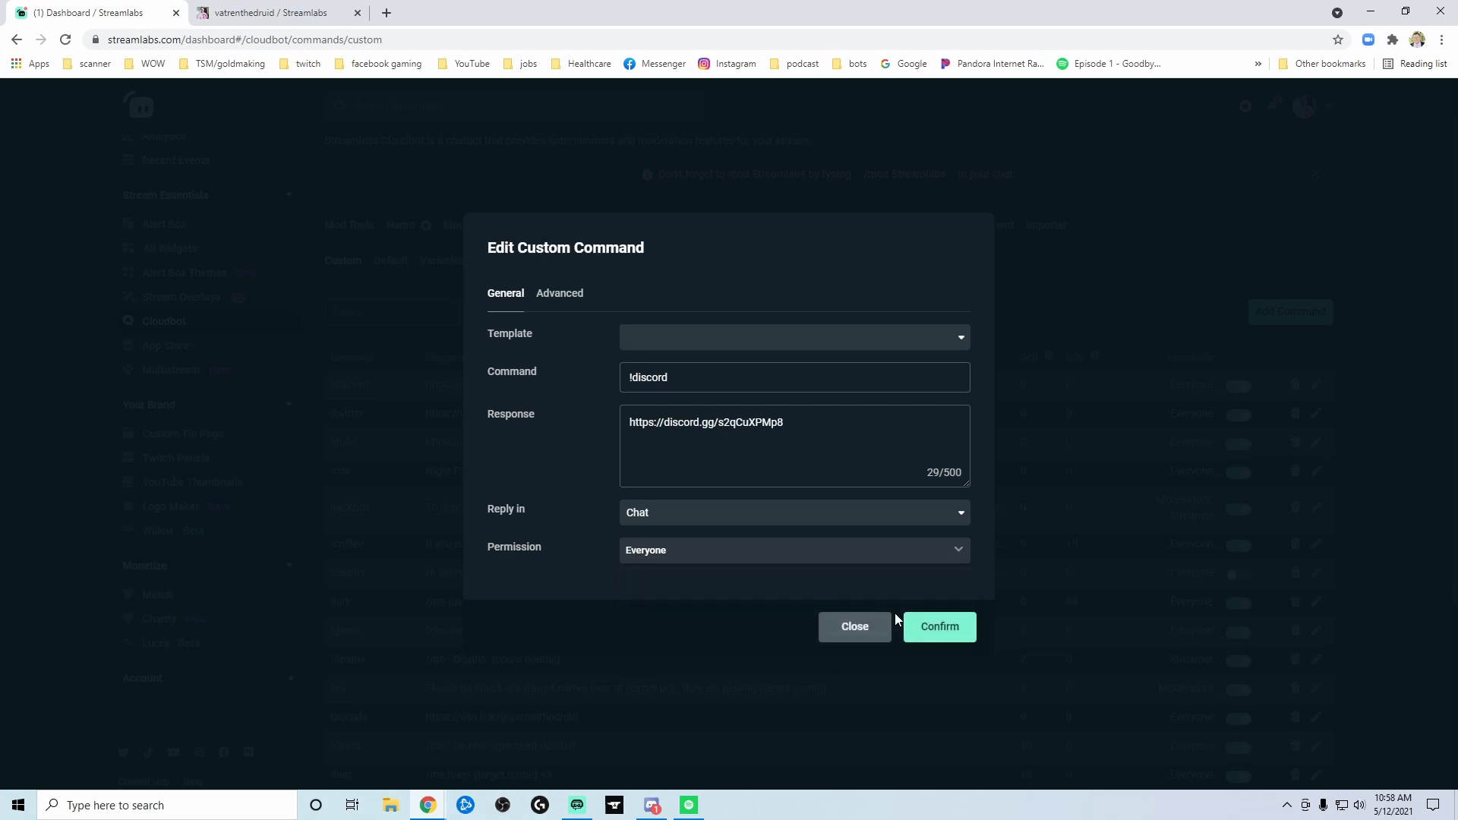
pyautogui.click(939, 633)
# Start a new Cloudbot timer named YOutube with the response "Hello please join my YouTube Channel!"
pyautogui.click(581, 226)
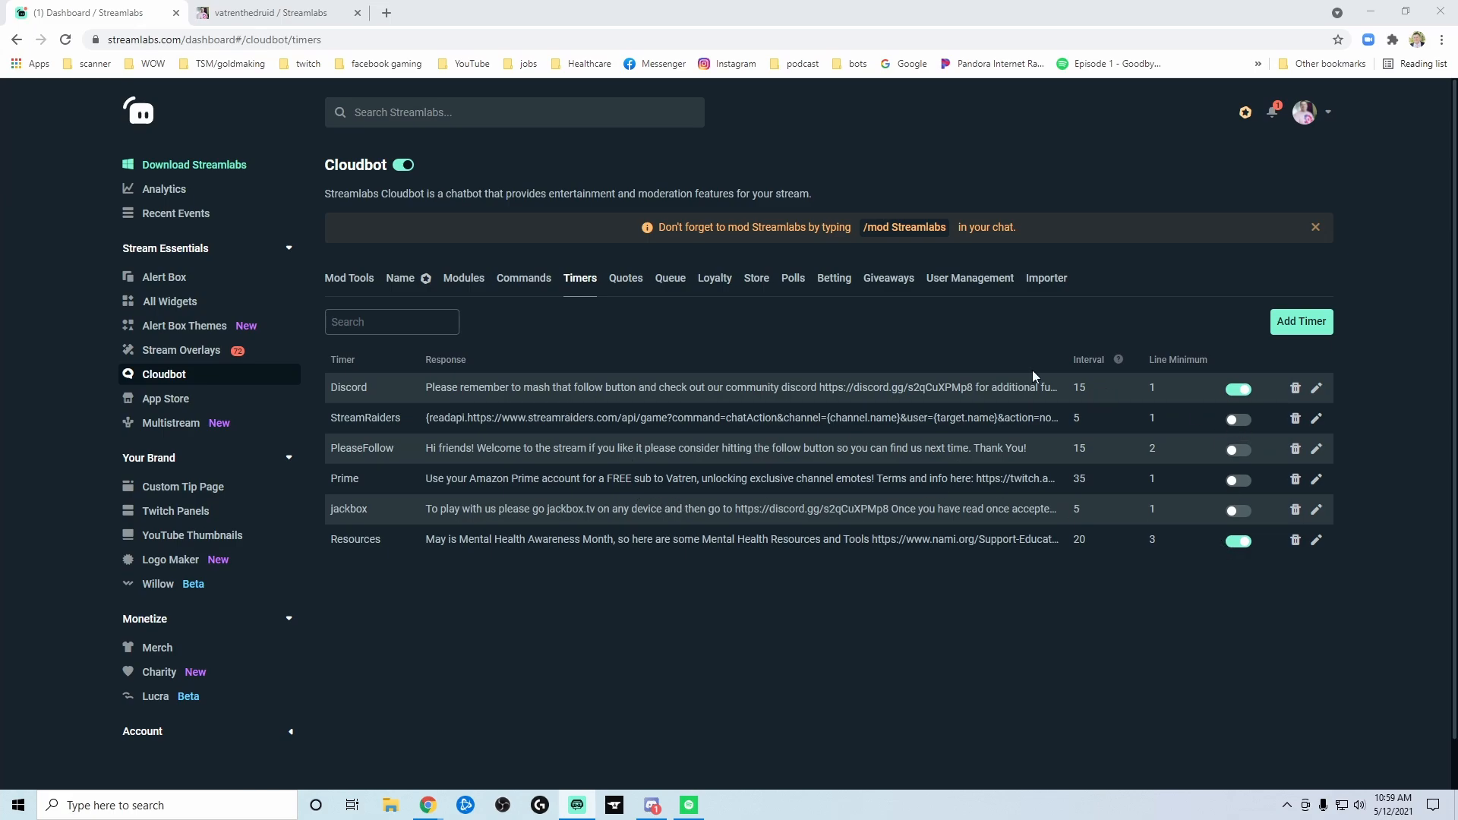
pyautogui.click(1309, 323)
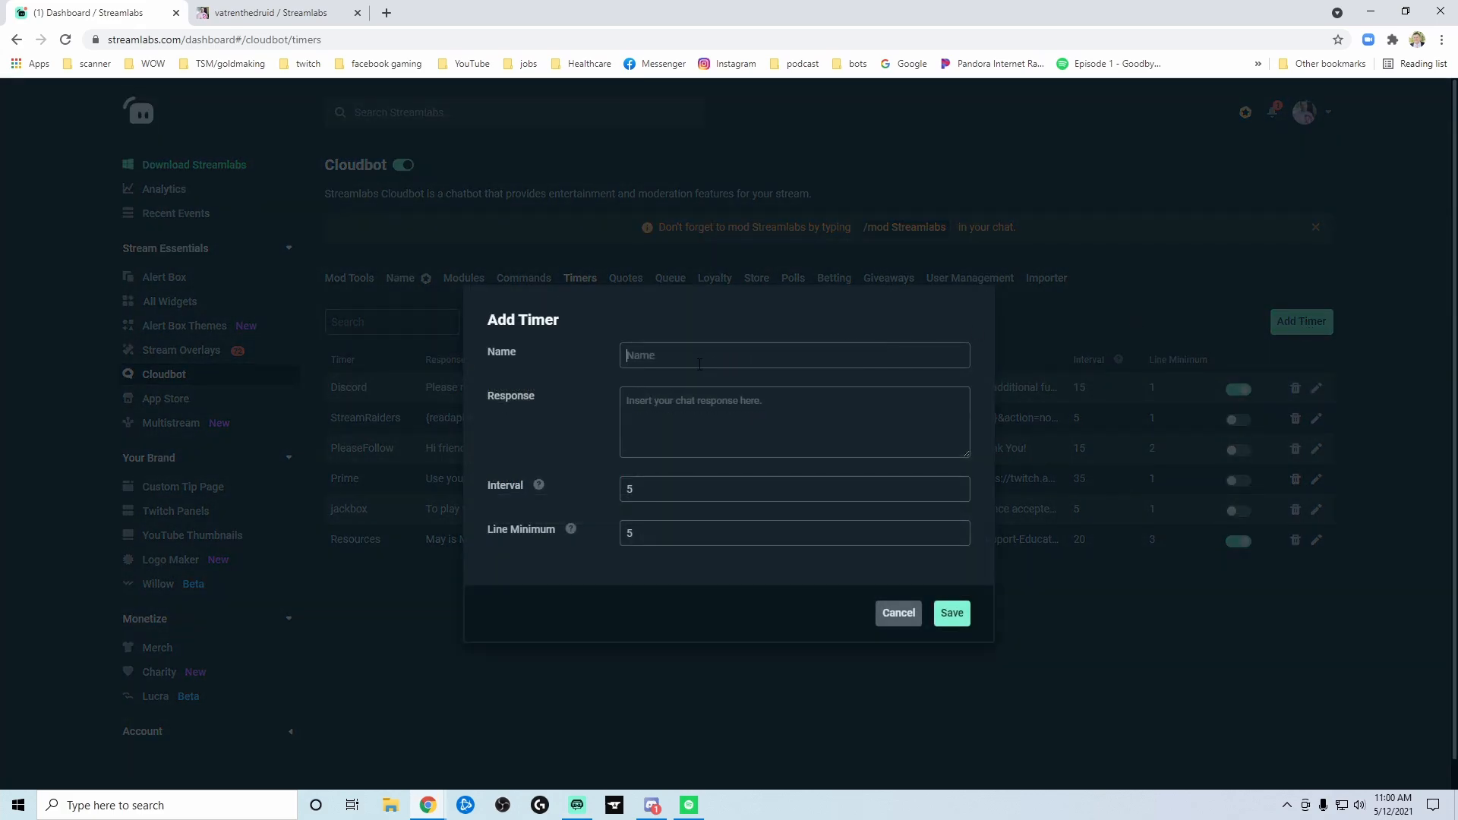
pyautogui.write('YOU')
pyautogui.write('utube')
pyautogui.click(663, 401)
pyautogui.write('Hello please')
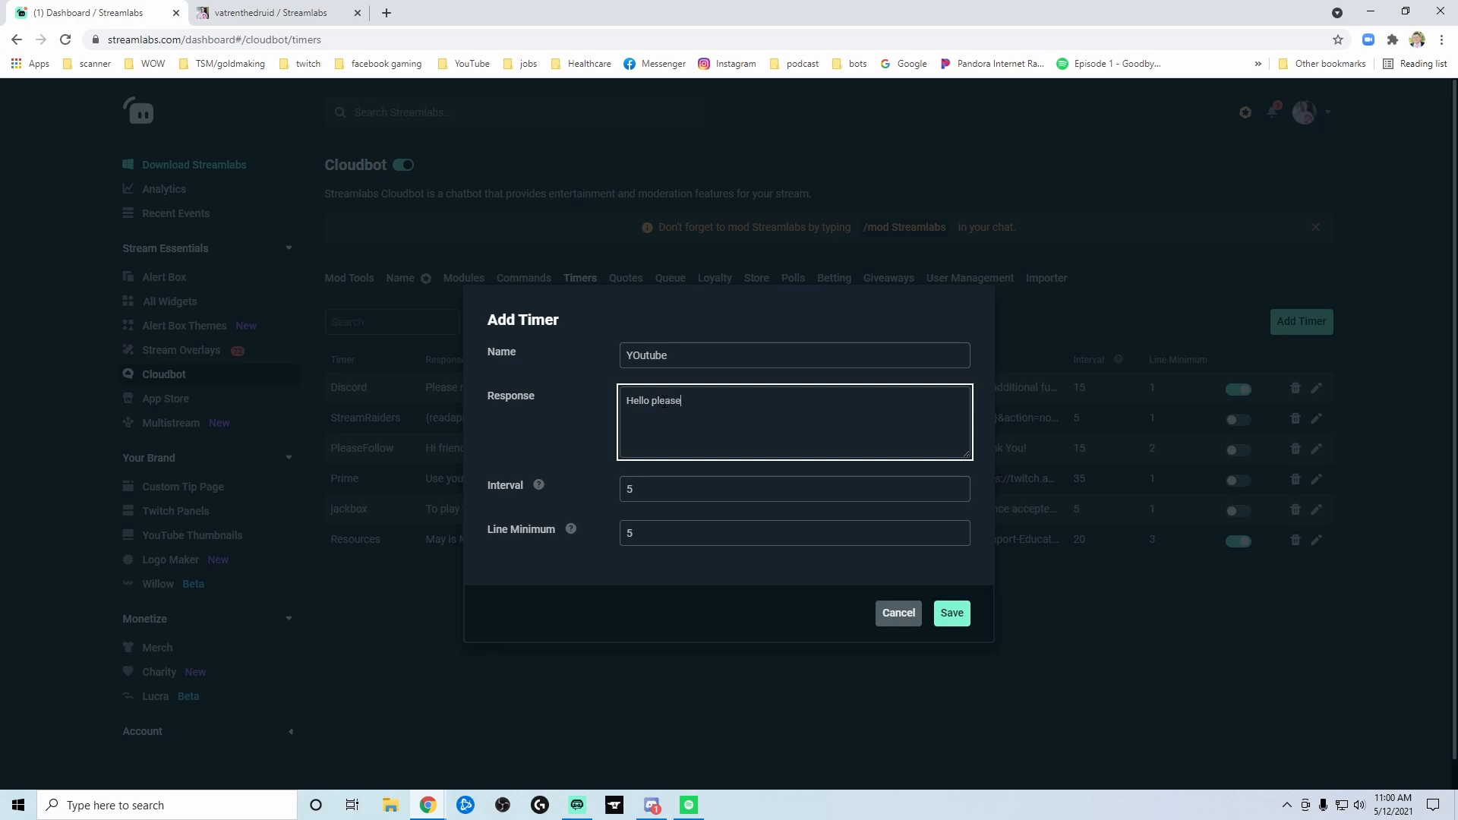
pyautogui.write(' join my YoutouTubre Channel!')
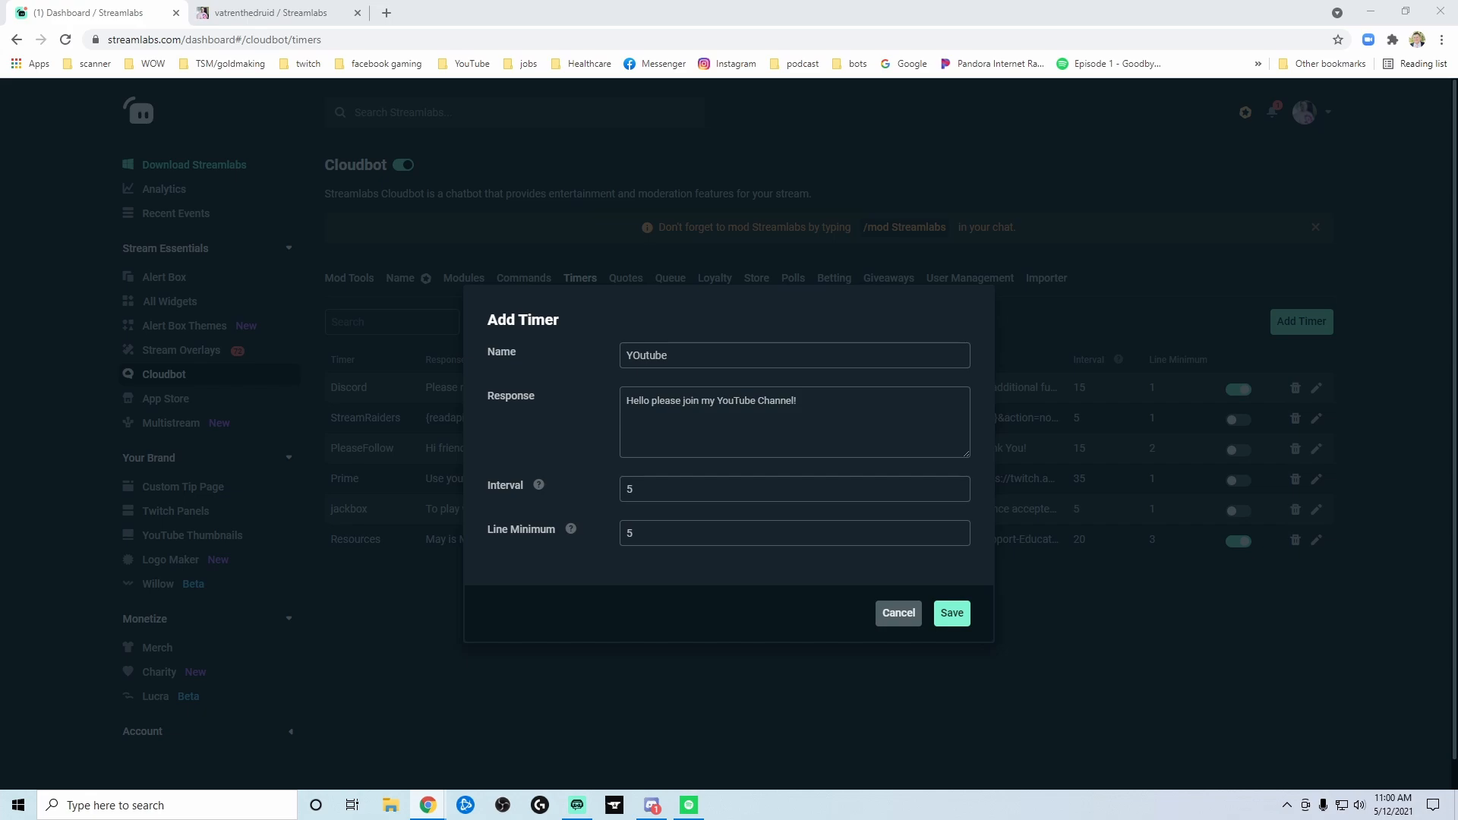
# Add the YouTube channel link on a second line of the timer's response
pyautogui.click(844, 406)
pyautogui.press('Return')
pyautogui.write('https://www.youtube.com/channel/UCabyFywGM6SxQT5uxCdclBg')
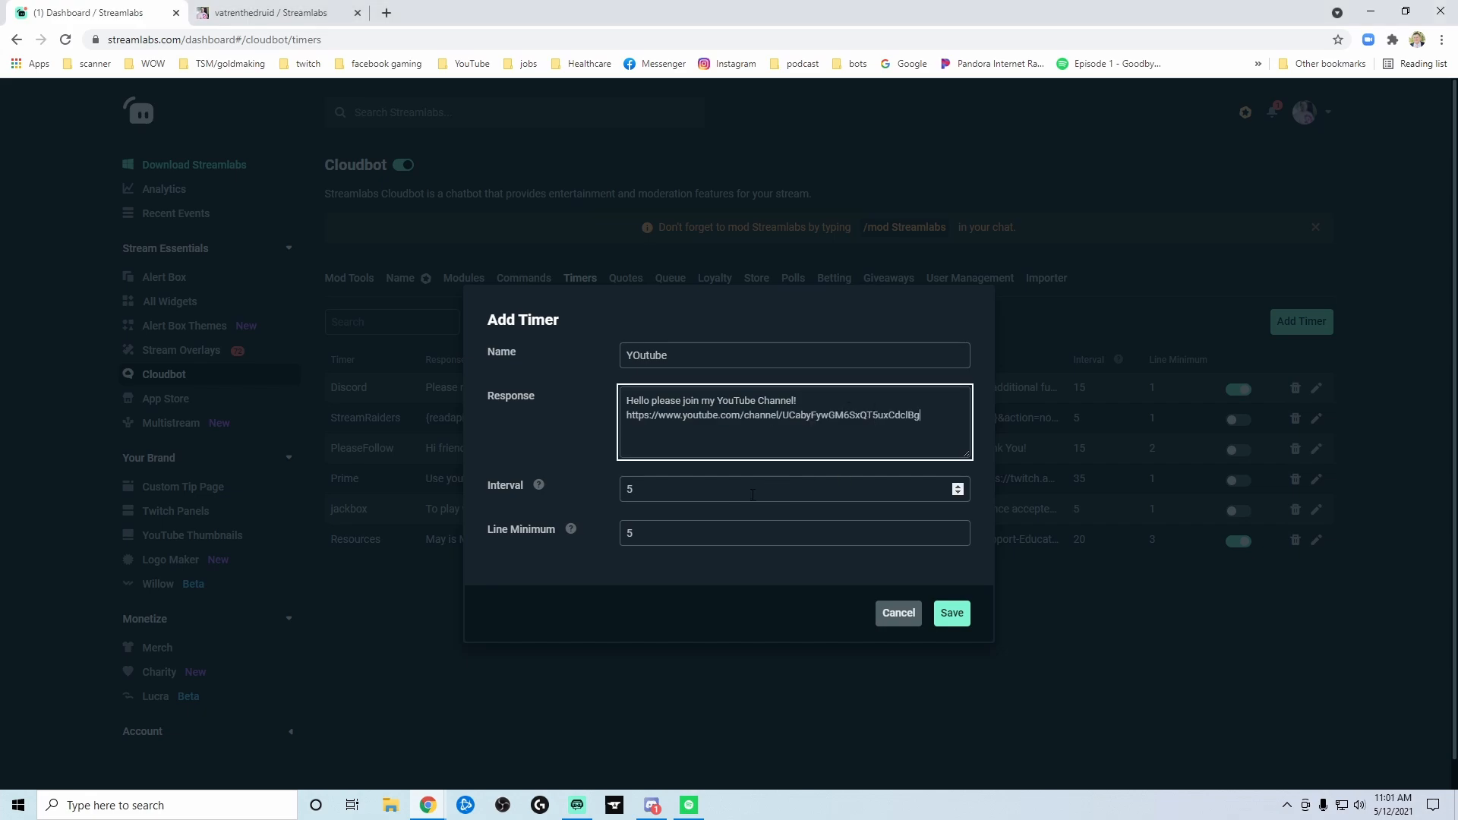
# Set the new timer's line minimum to 1 and its interval to 2
pyautogui.moveTo(645, 533); pyautogui.dragTo(604, 546)
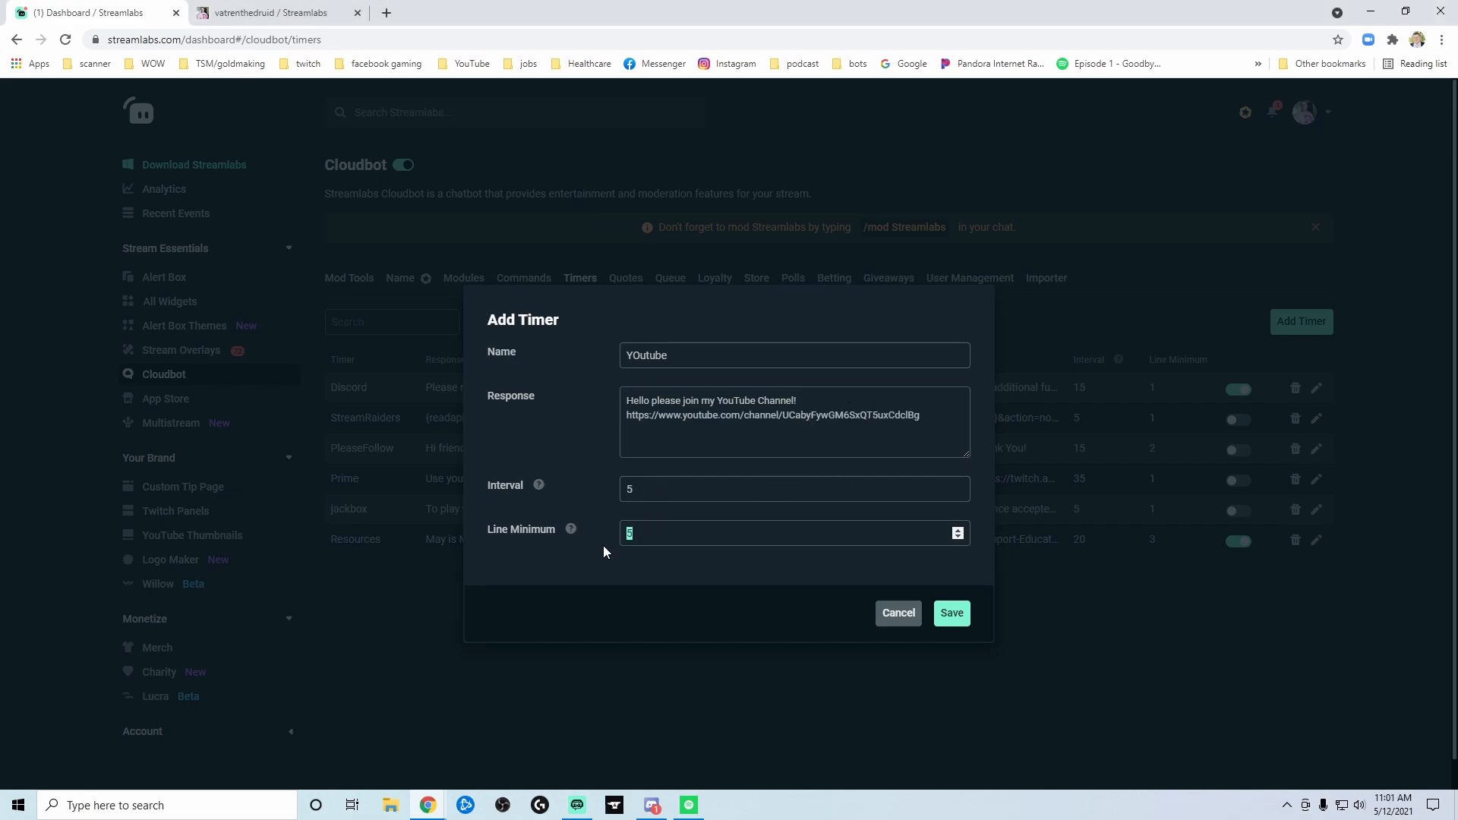
pyautogui.write('01')
pyautogui.press('BackSpace')
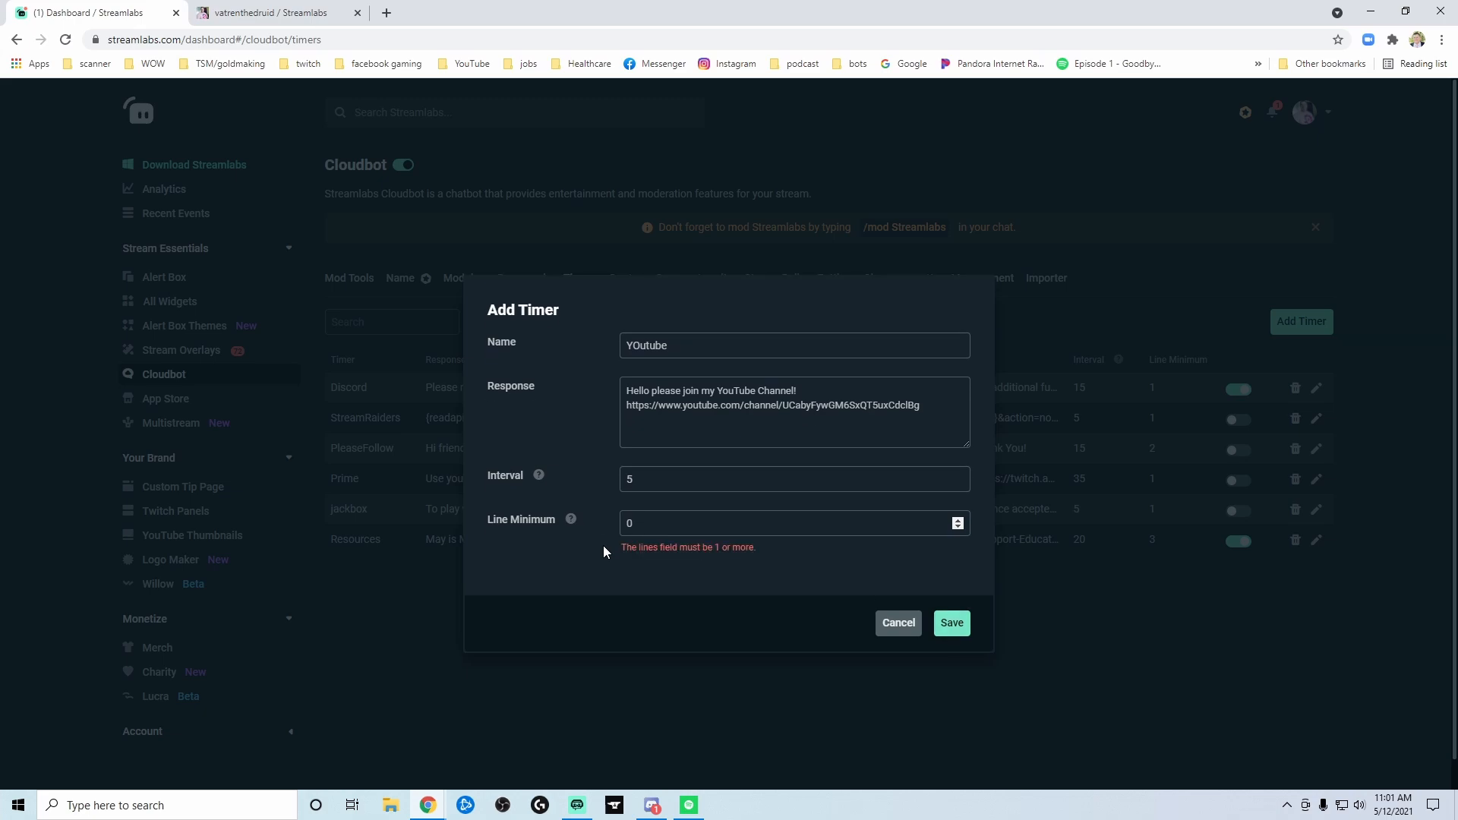
pyautogui.press('BackSpace')
pyautogui.write('1')
pyautogui.moveTo(633, 488); pyautogui.dragTo(594, 498)
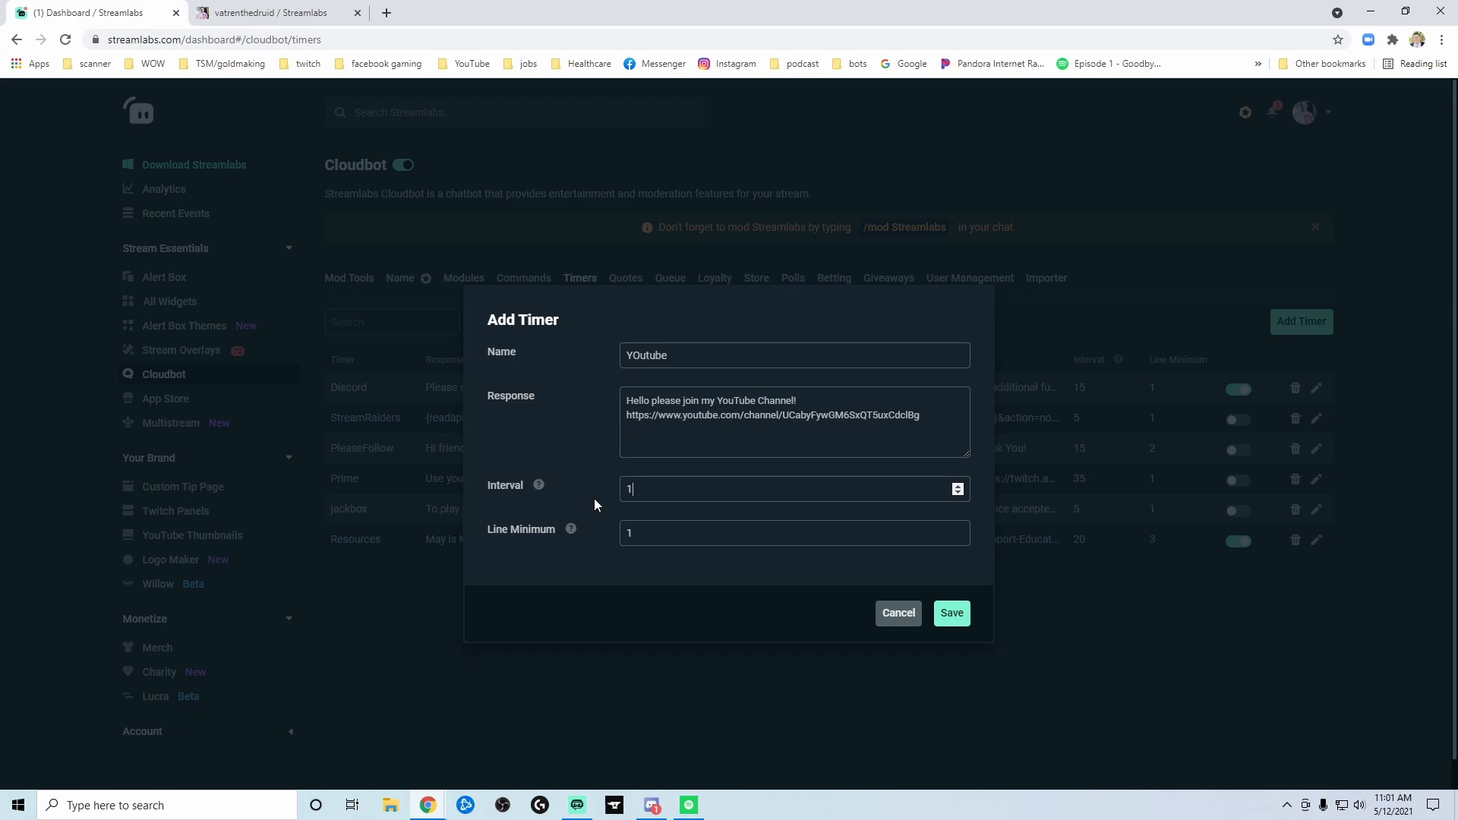
pyautogui.write('1')
pyautogui.press('BackSpace')
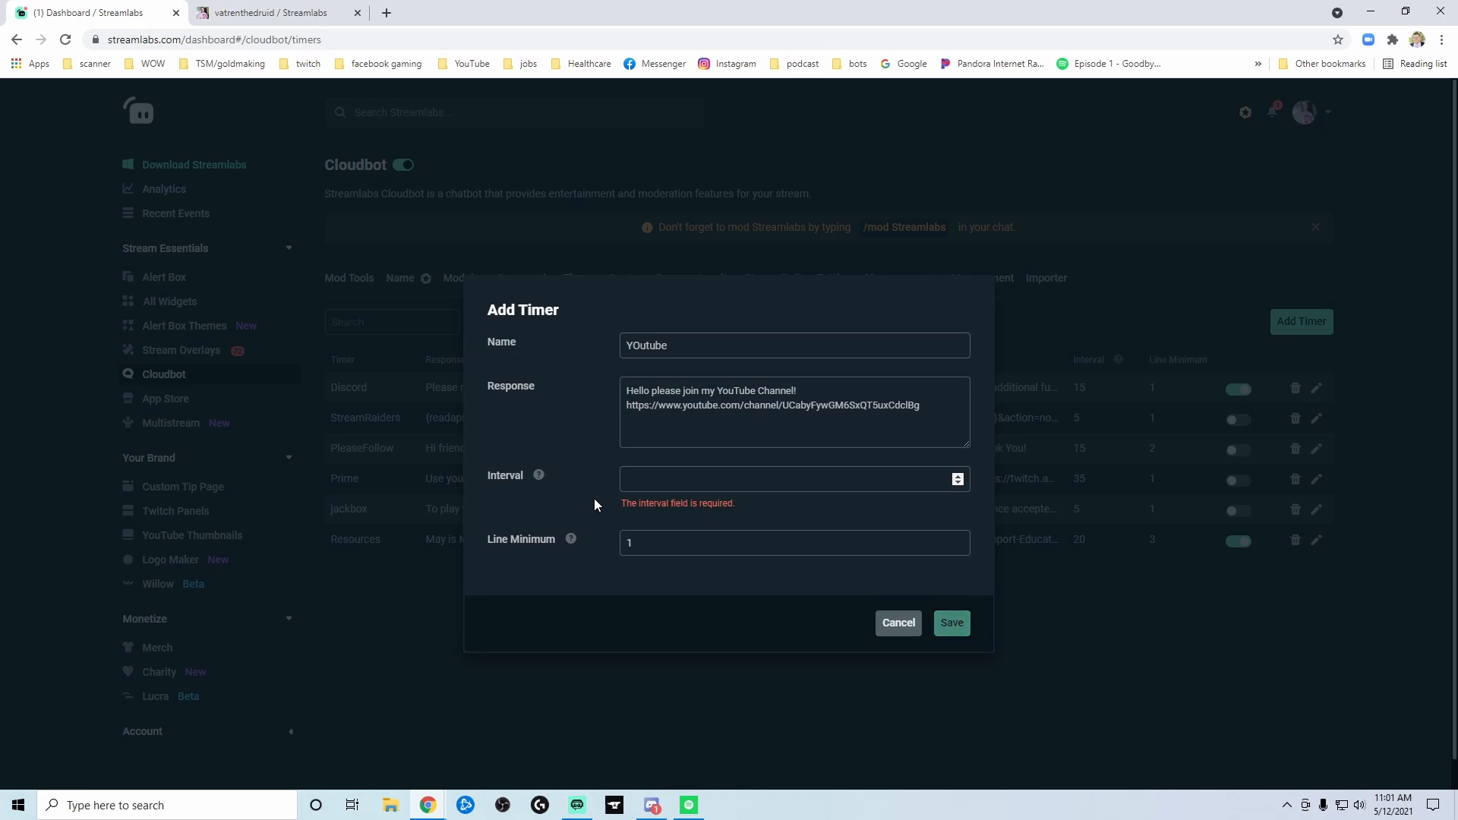
pyautogui.write('2')
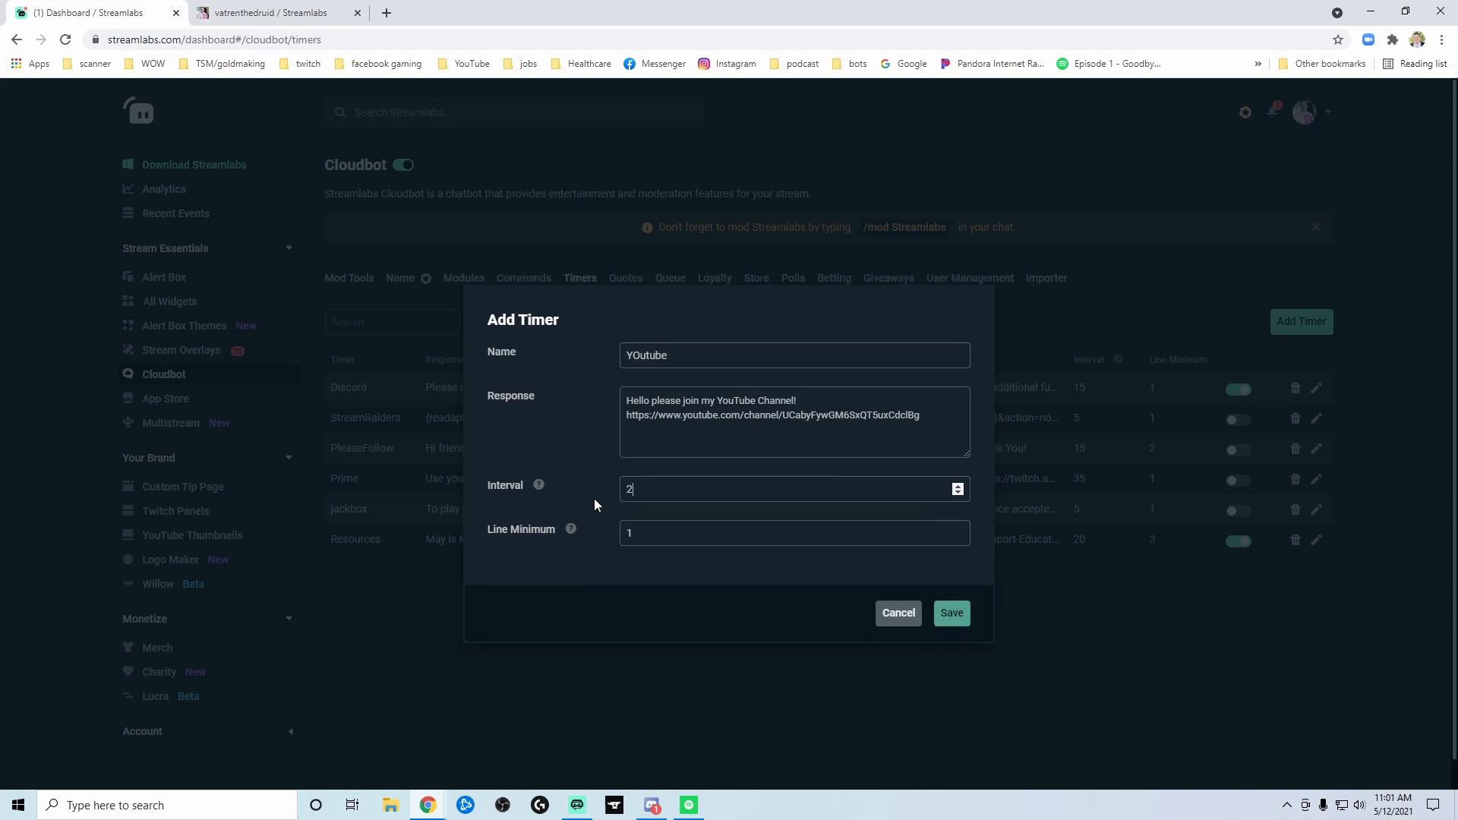
# Correct the new timer's name to Youtube and save the timer
pyautogui.click(783, 430)
pyautogui.click(643, 357)
pyautogui.press('BackSpace')
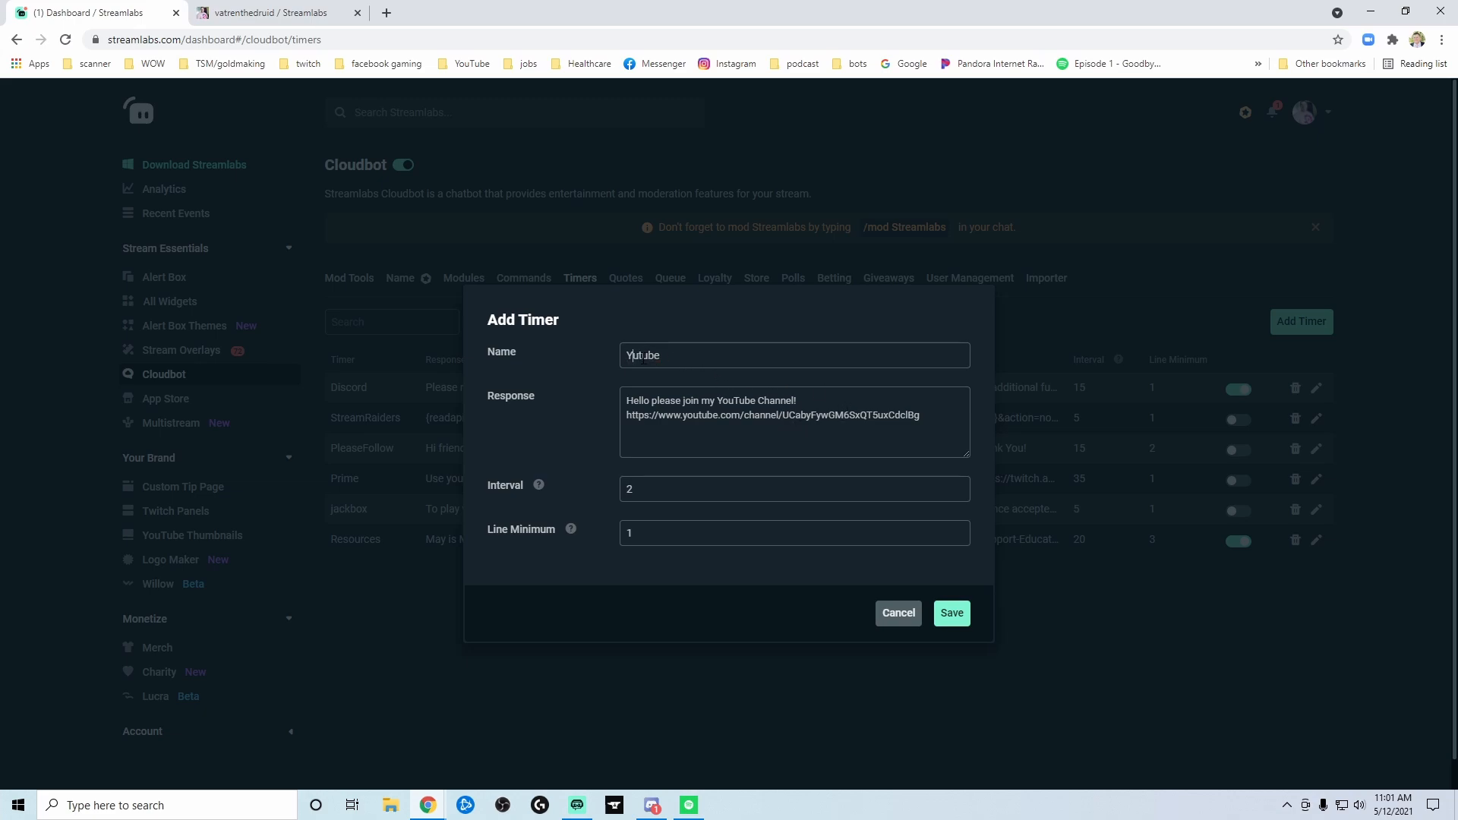
pyautogui.write('u')
pyautogui.press('BackSpace')
pyautogui.write('o')
pyautogui.click(954, 615)
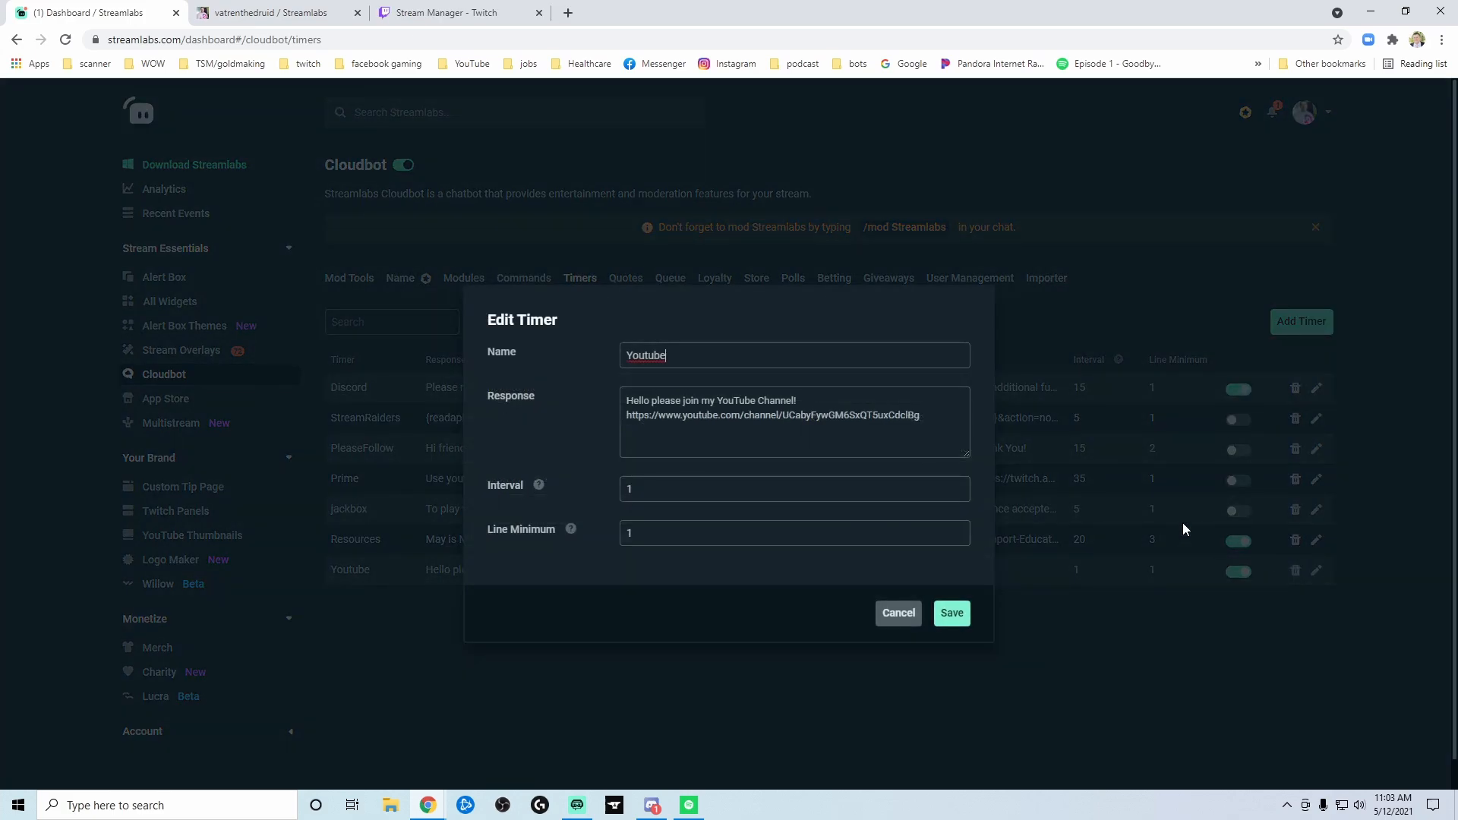
# Leave the Youtube timer's editor without changes and delete the timer
pyautogui.click(1316, 575)
pyautogui.press('Escape')
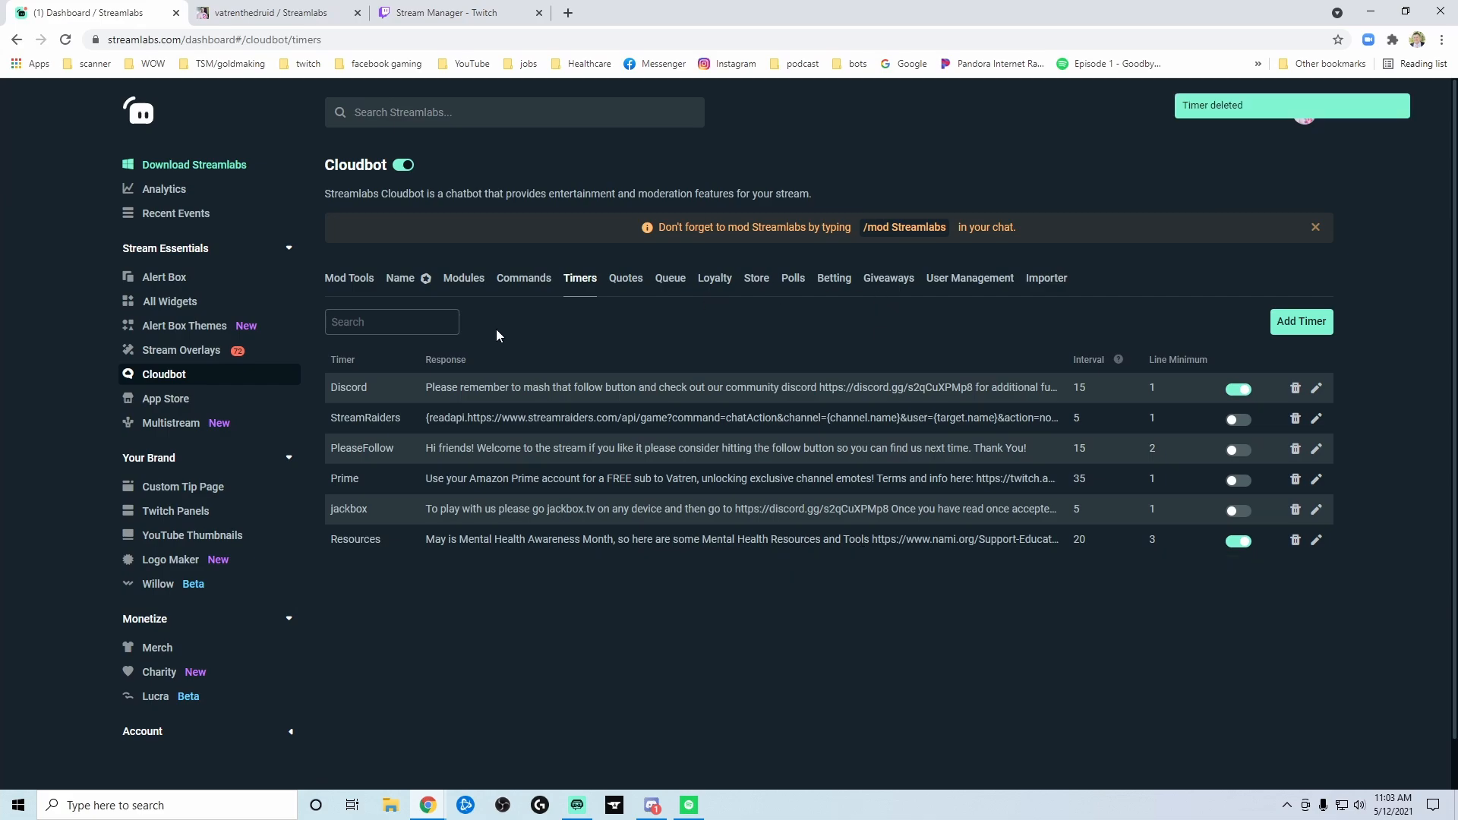
# Look through Cloudbot's Quotes, Queue, Loyalty and Store pages
pyautogui.click(620, 284)
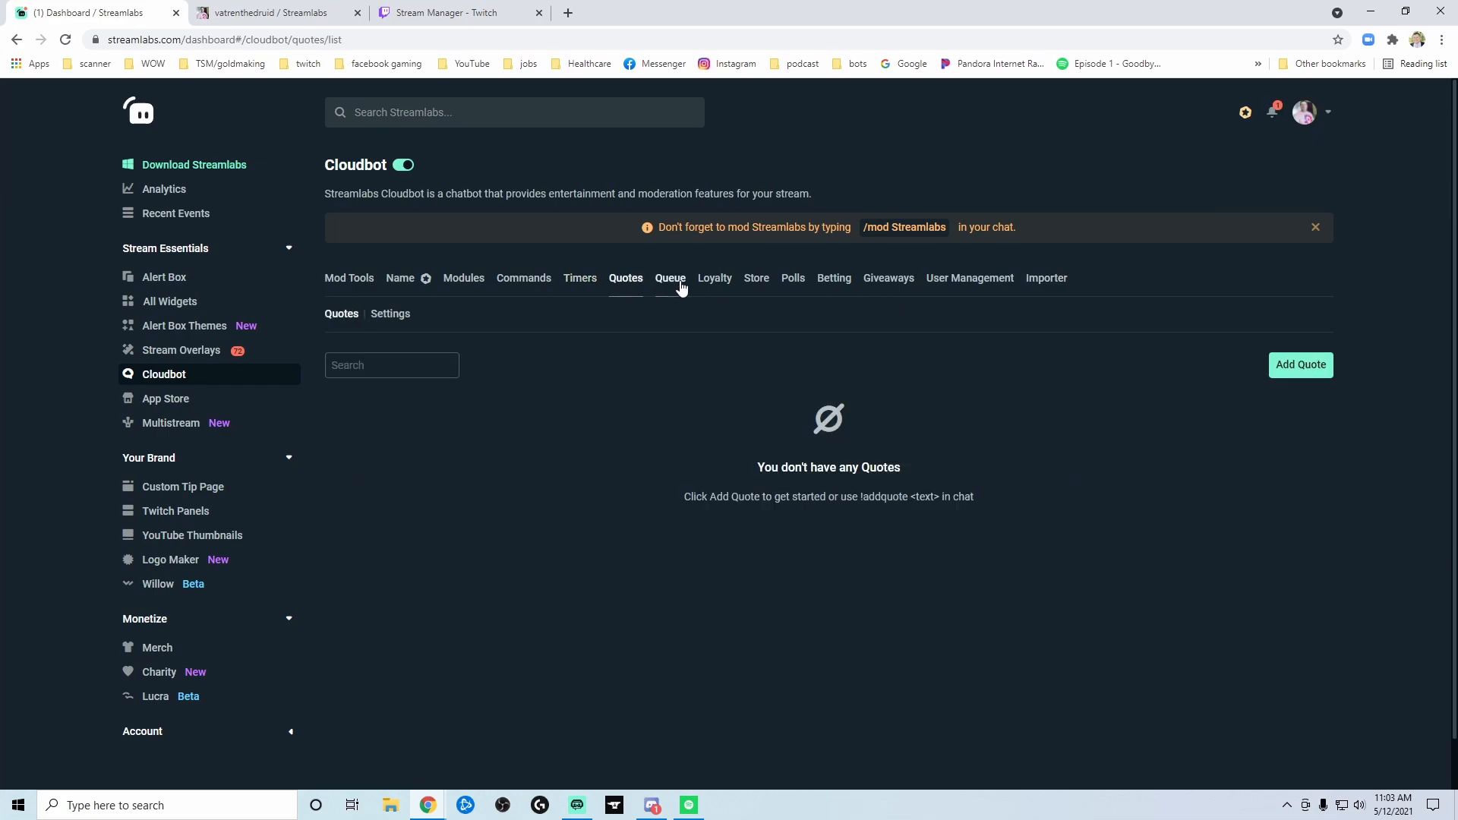
pyautogui.click(681, 289)
pyautogui.click(714, 283)
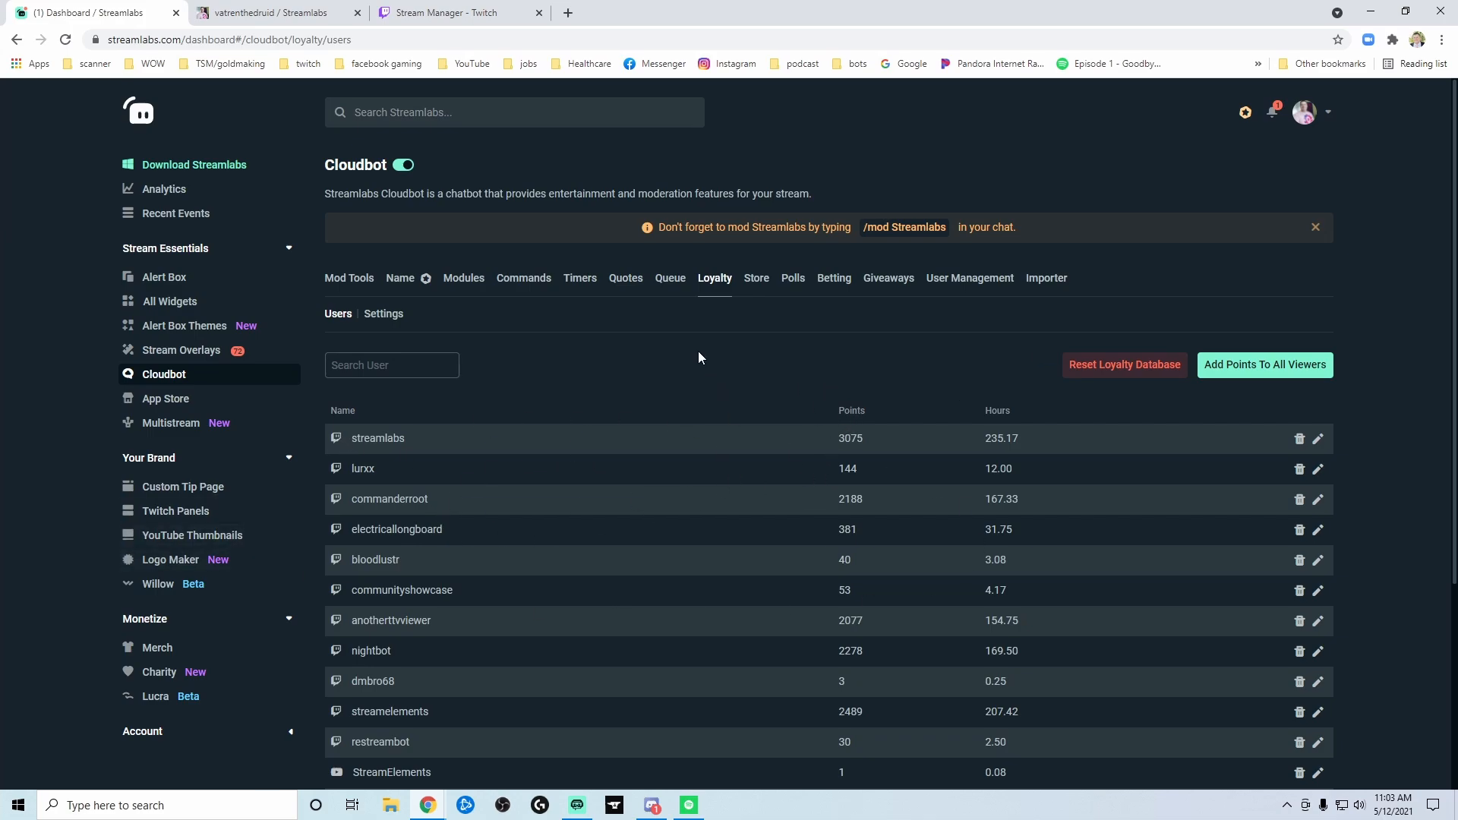
pyautogui.click(756, 278)
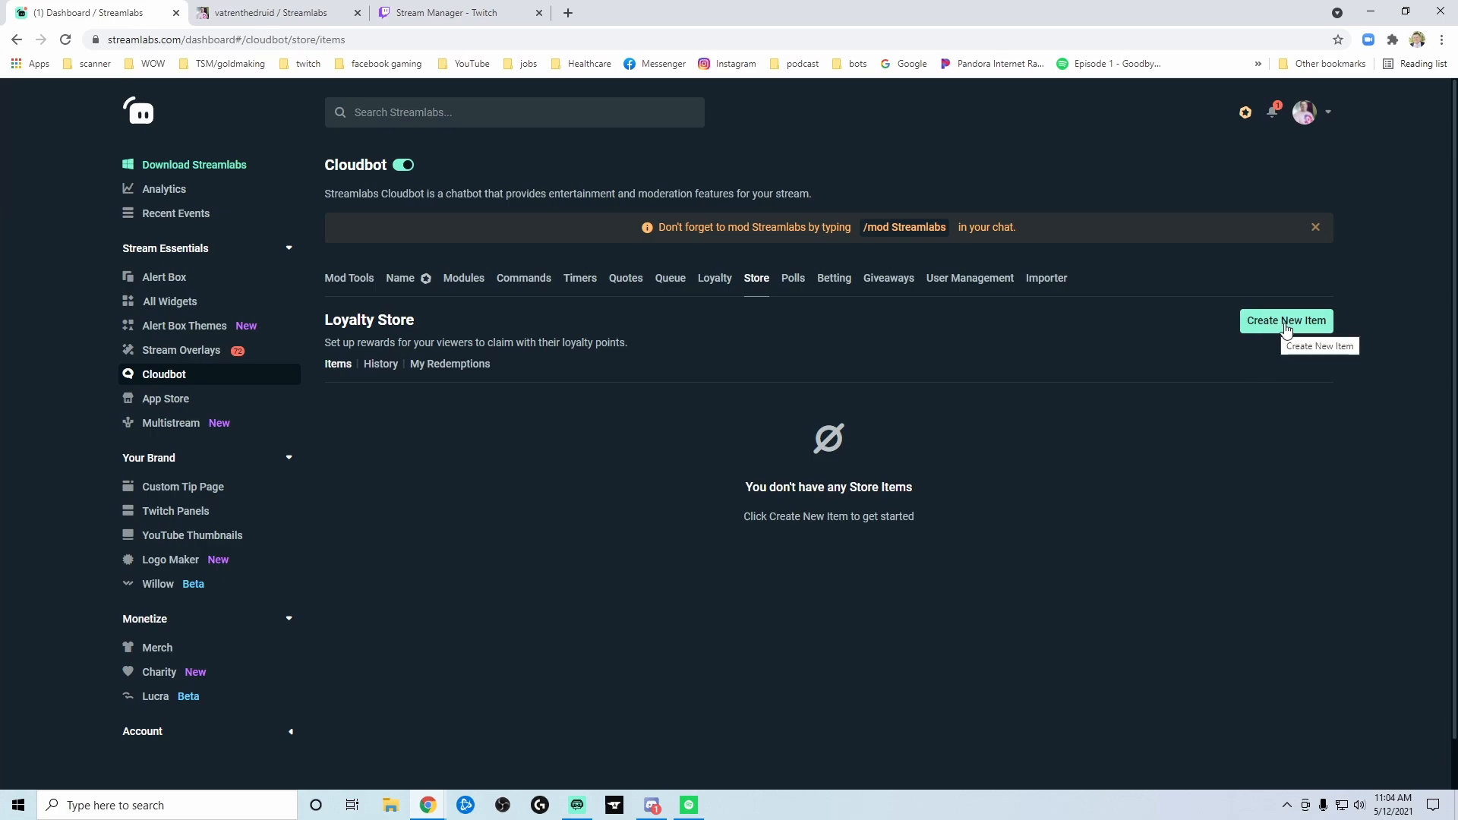
# Look through Cloudbot's Polls, Betting and Giveaways pages
pyautogui.click(793, 280)
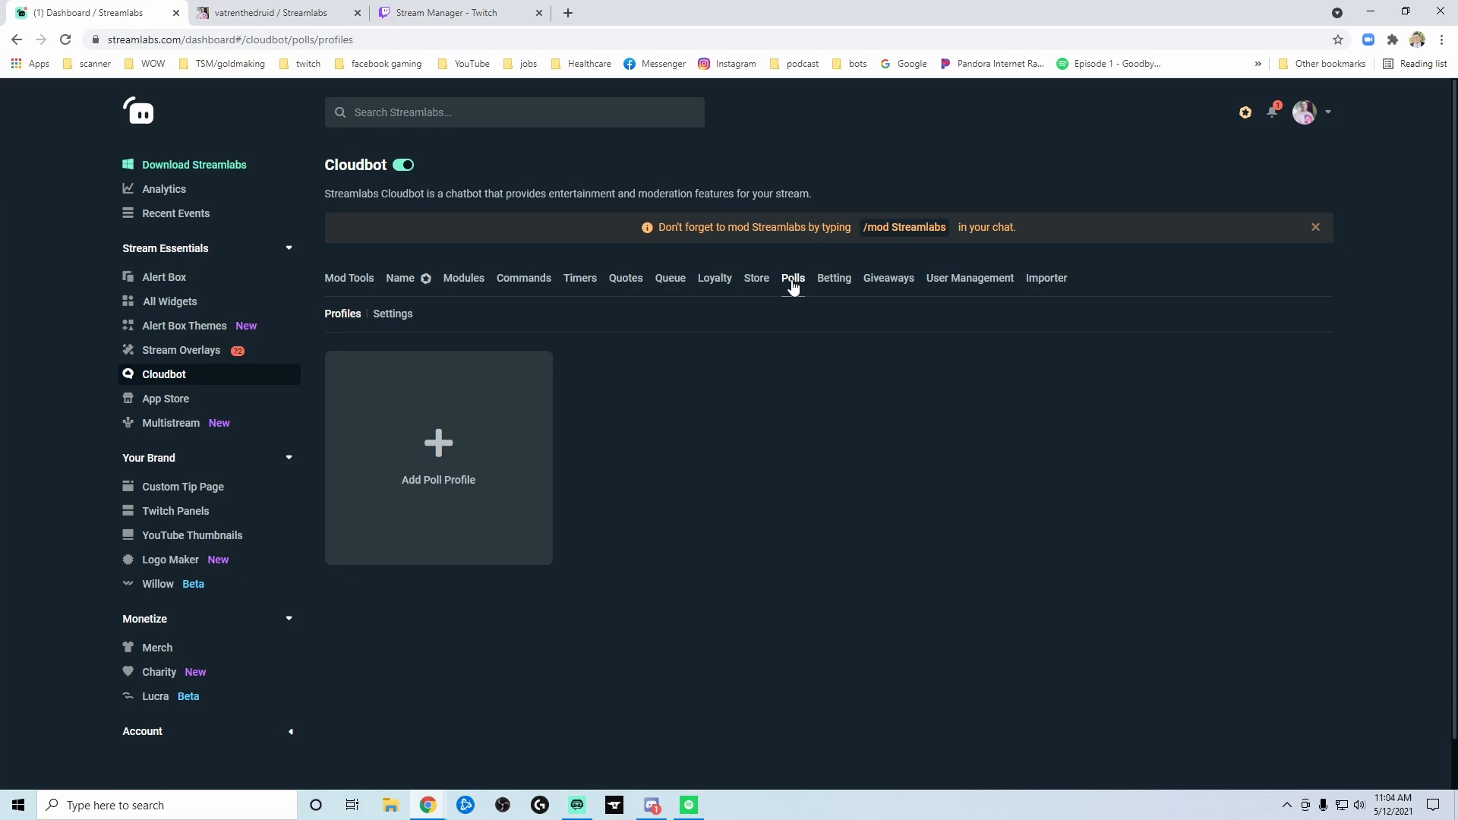
pyautogui.click(834, 283)
pyautogui.click(889, 288)
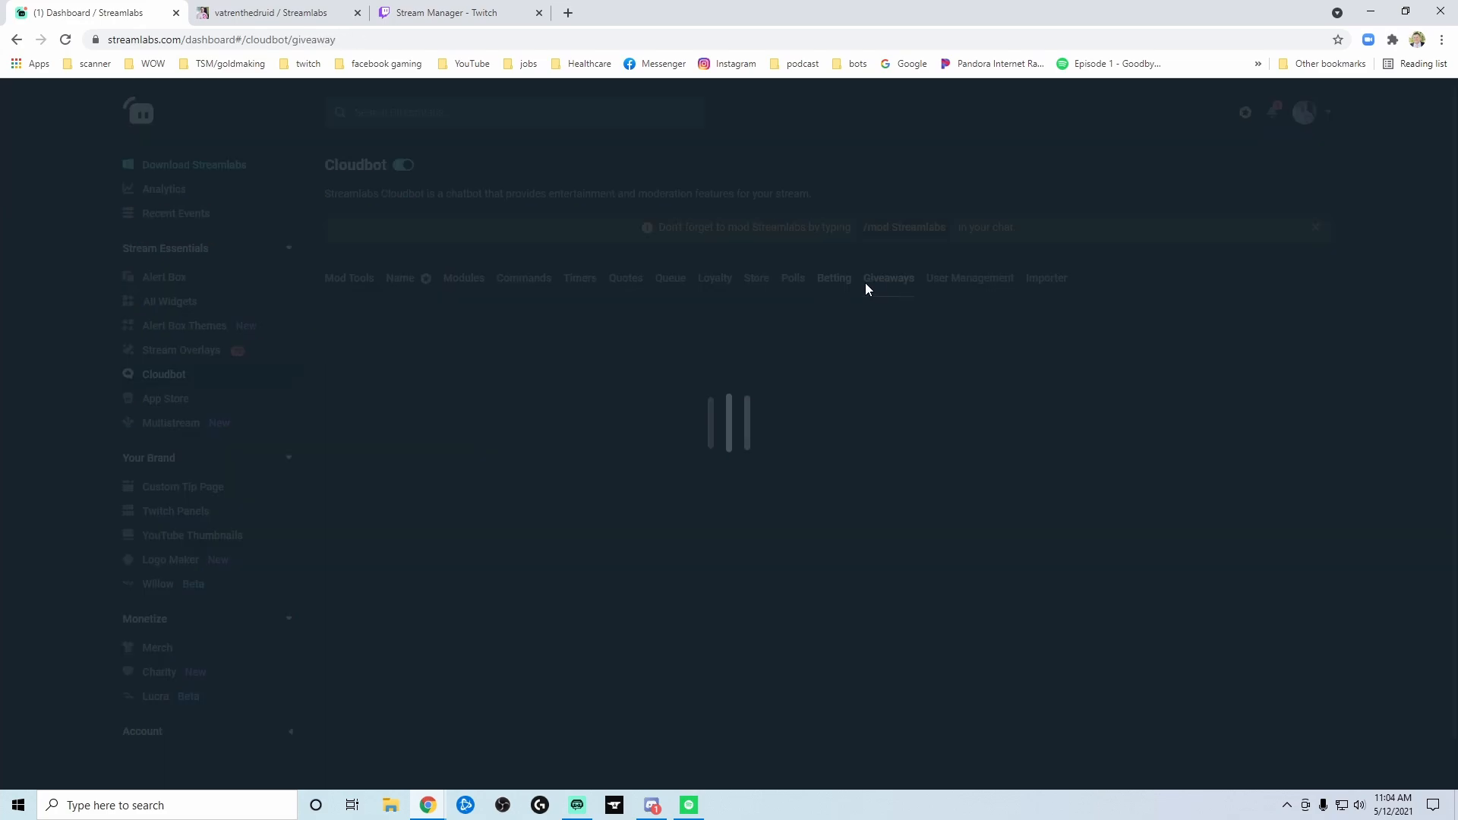
pyautogui.click(835, 286)
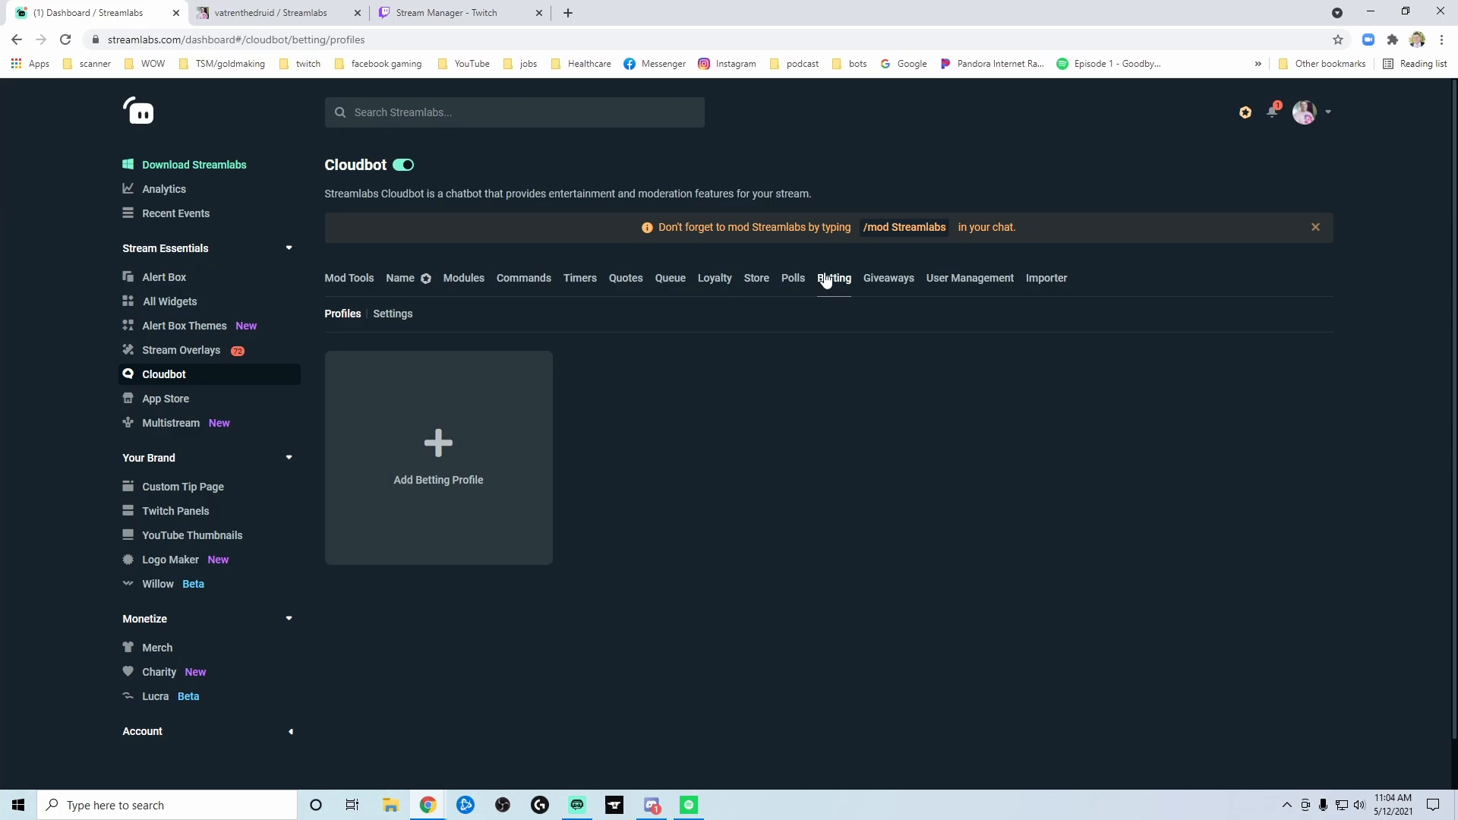
pyautogui.click(883, 281)
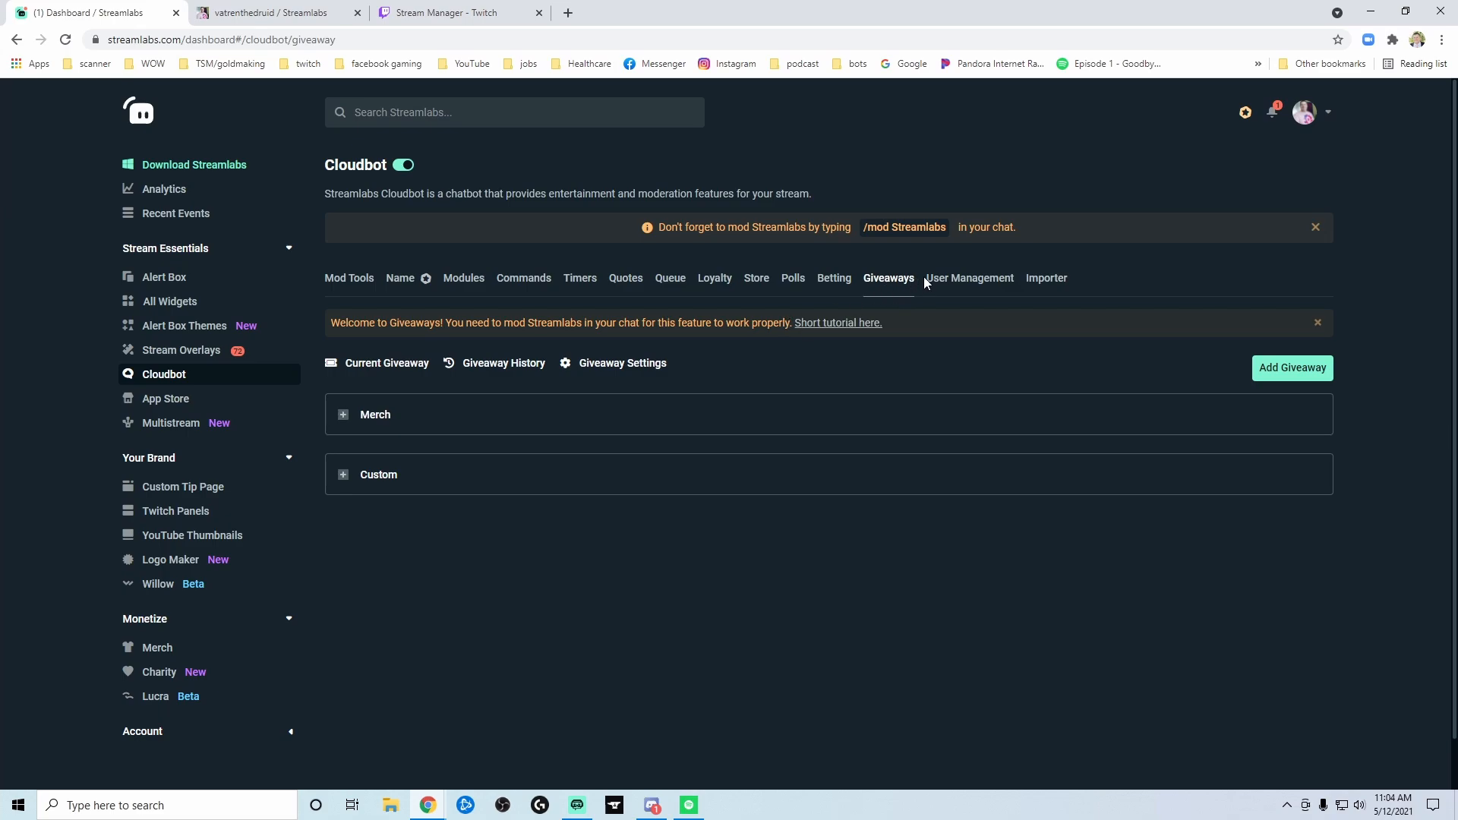
# Examine the list of regulars in User Management, revisit the Mod Tools, and view the Importer page
pyautogui.click(956, 280)
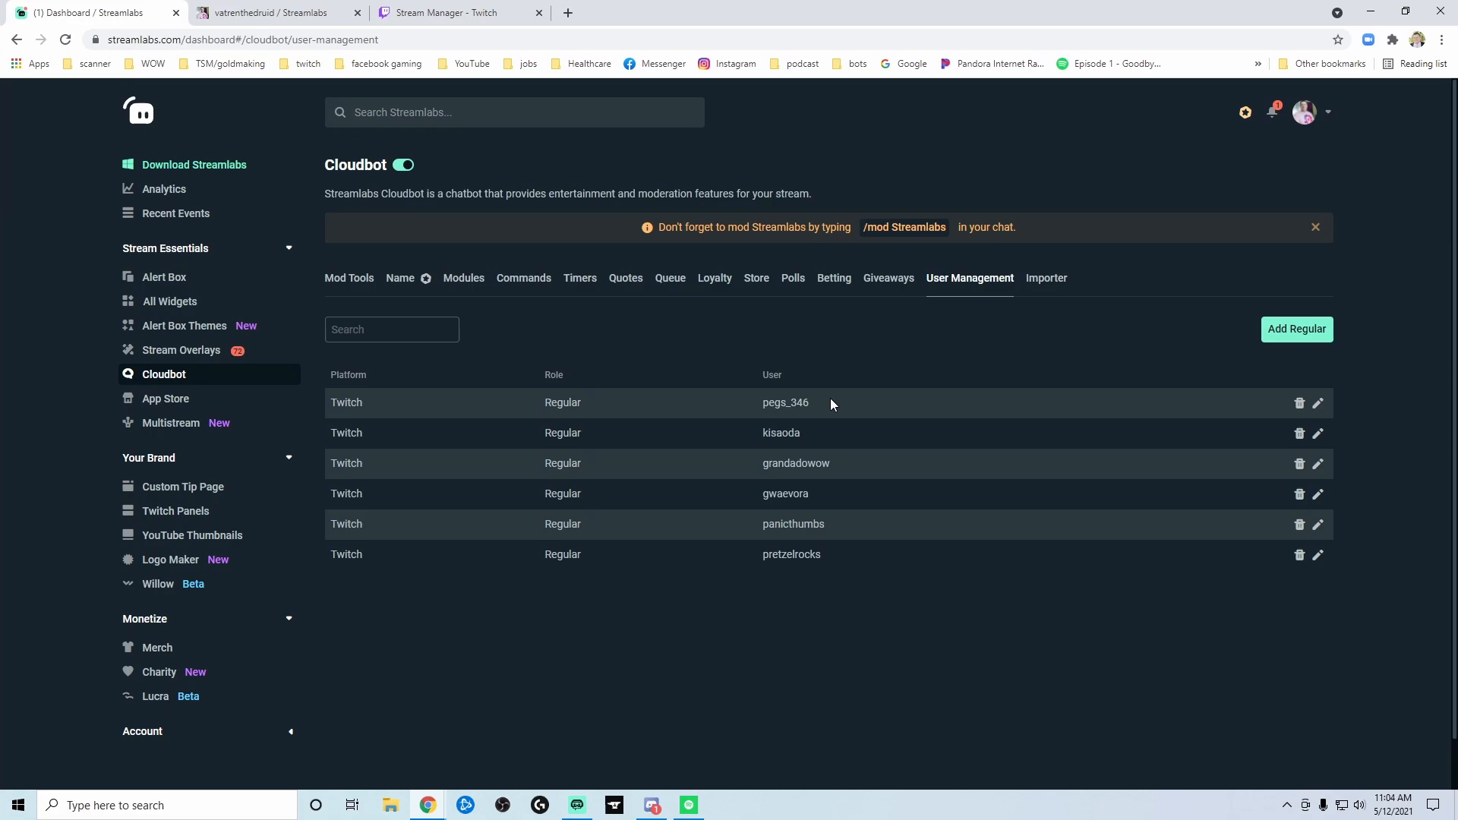
pyautogui.click(350, 279)
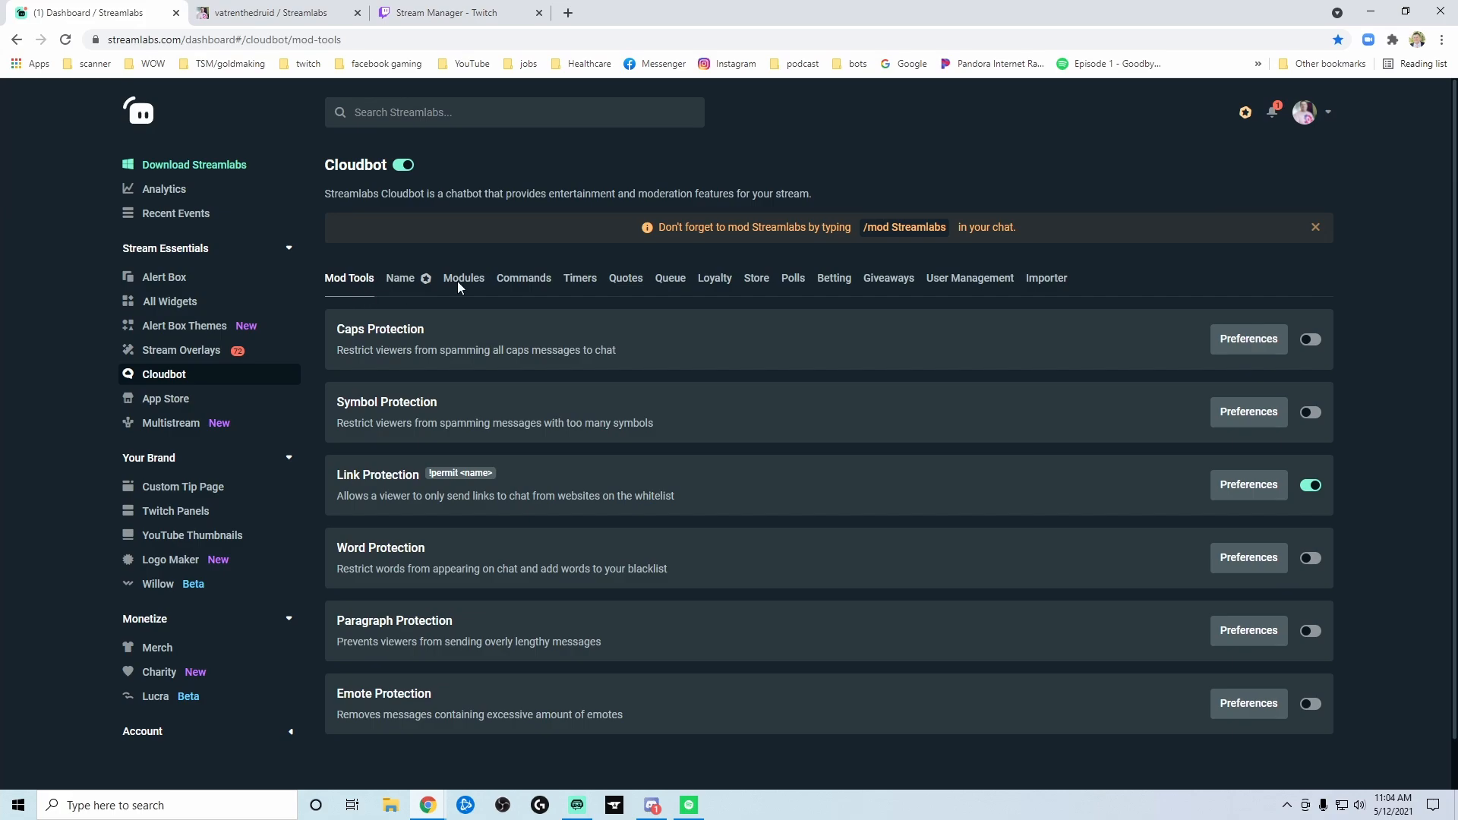
pyautogui.click(967, 281)
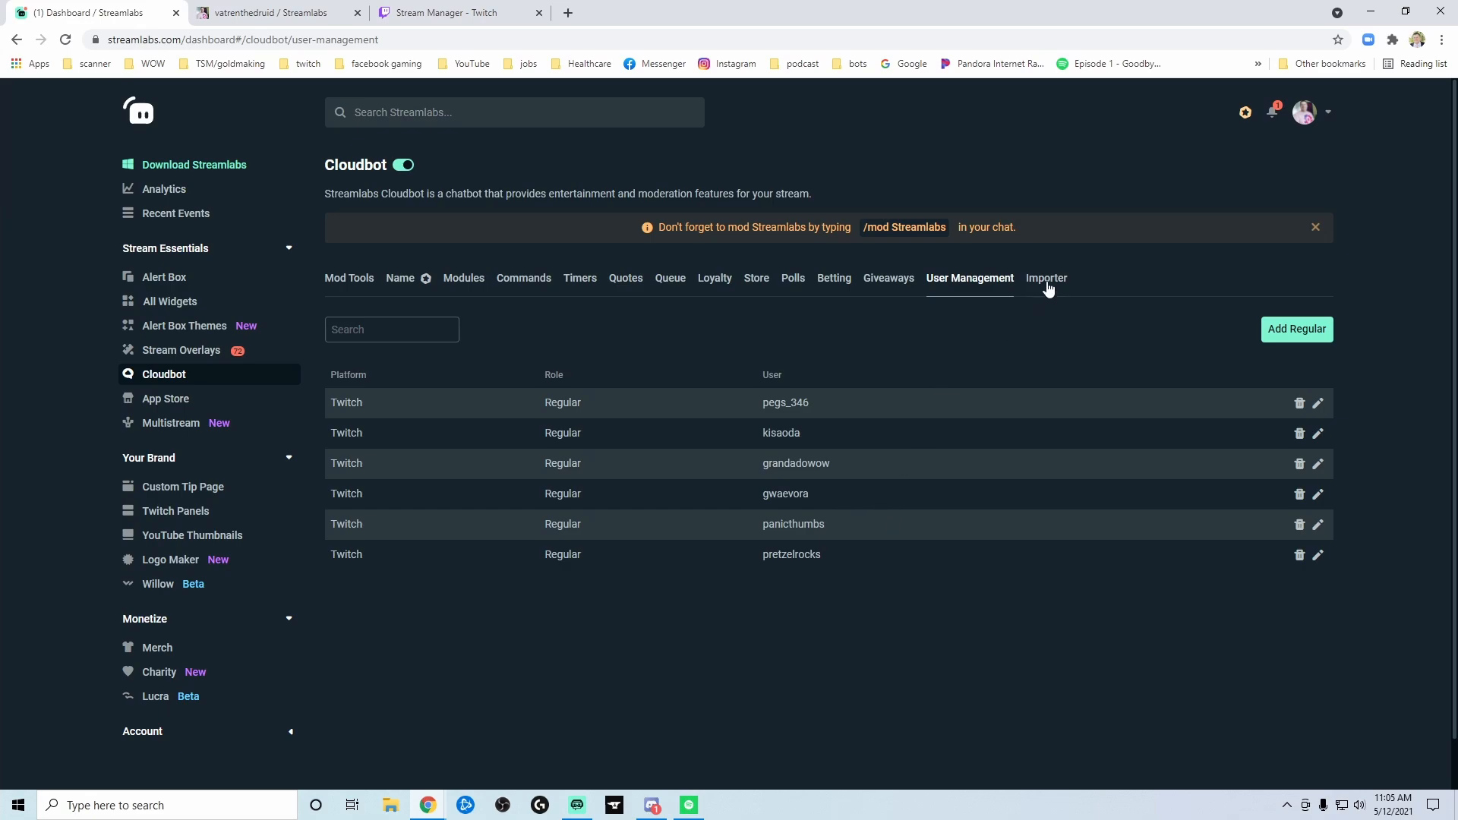
pyautogui.click(1048, 281)
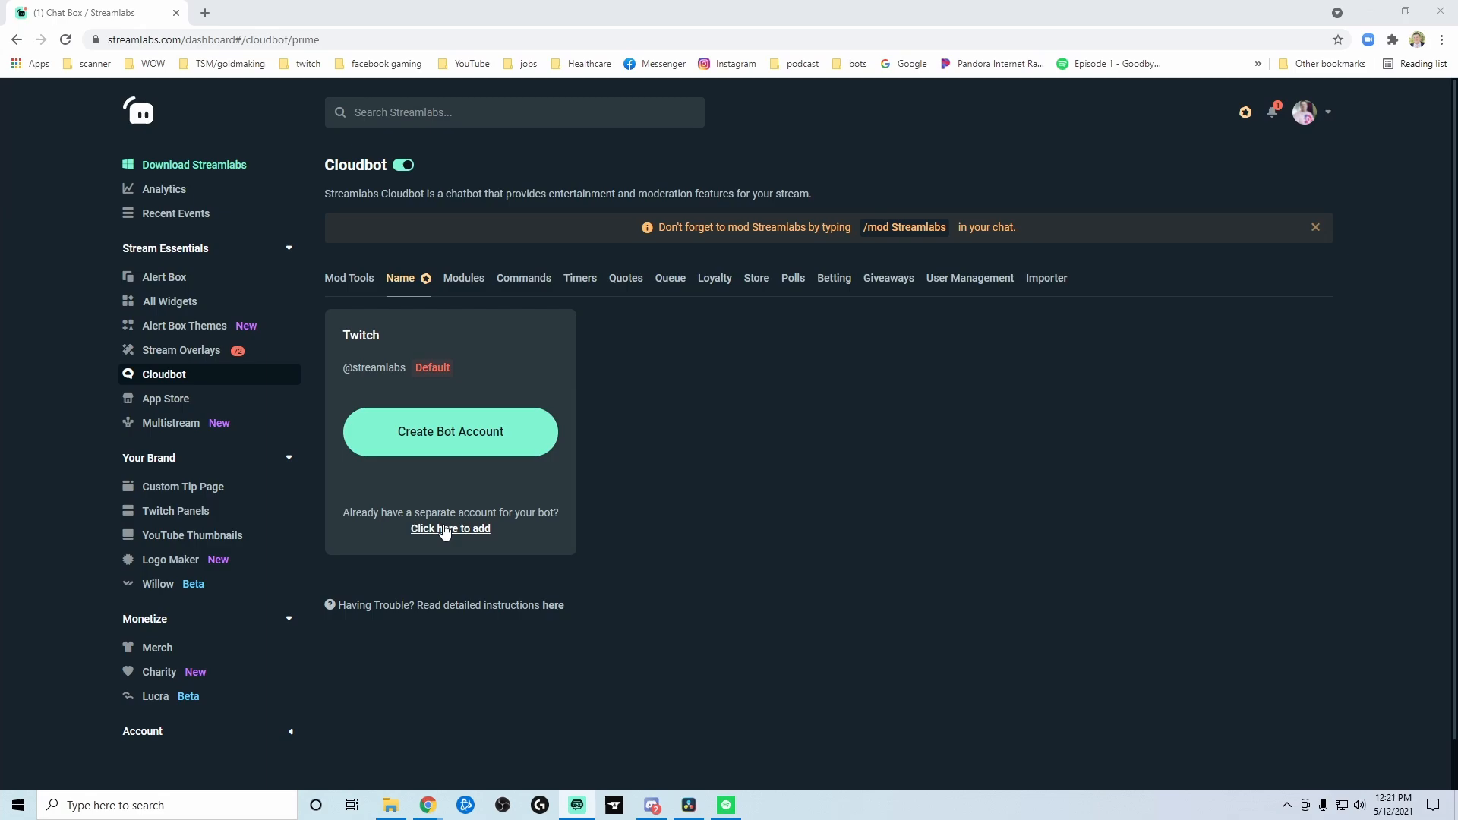
# Test the bot by sending !twitter in the Twitch Stream Manager chat, and return to Streamlabs Cloudbot
pyautogui.click(205, 13)
pyautogui.click(708, 383)
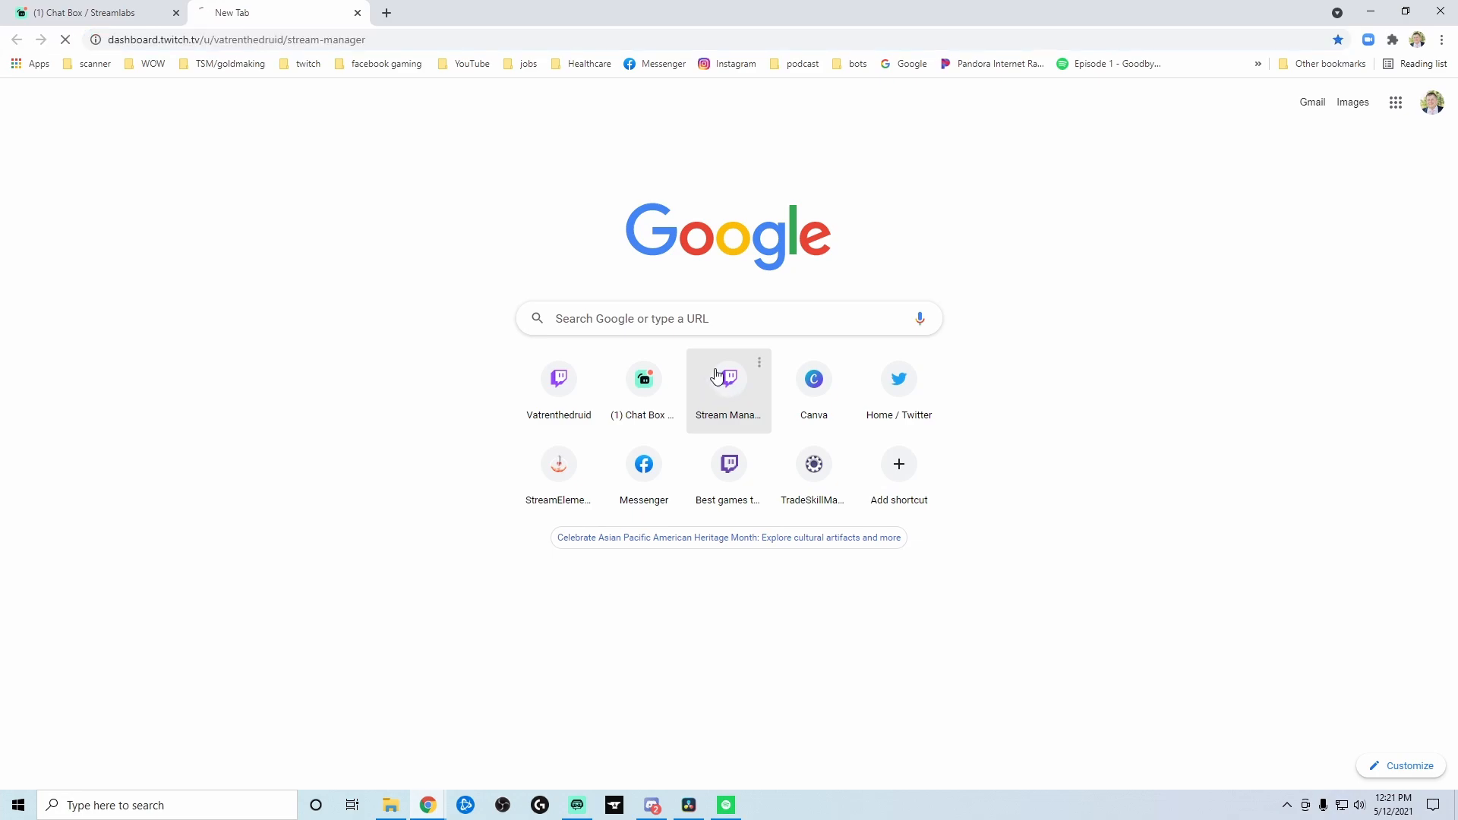
pyautogui.click(387, 728)
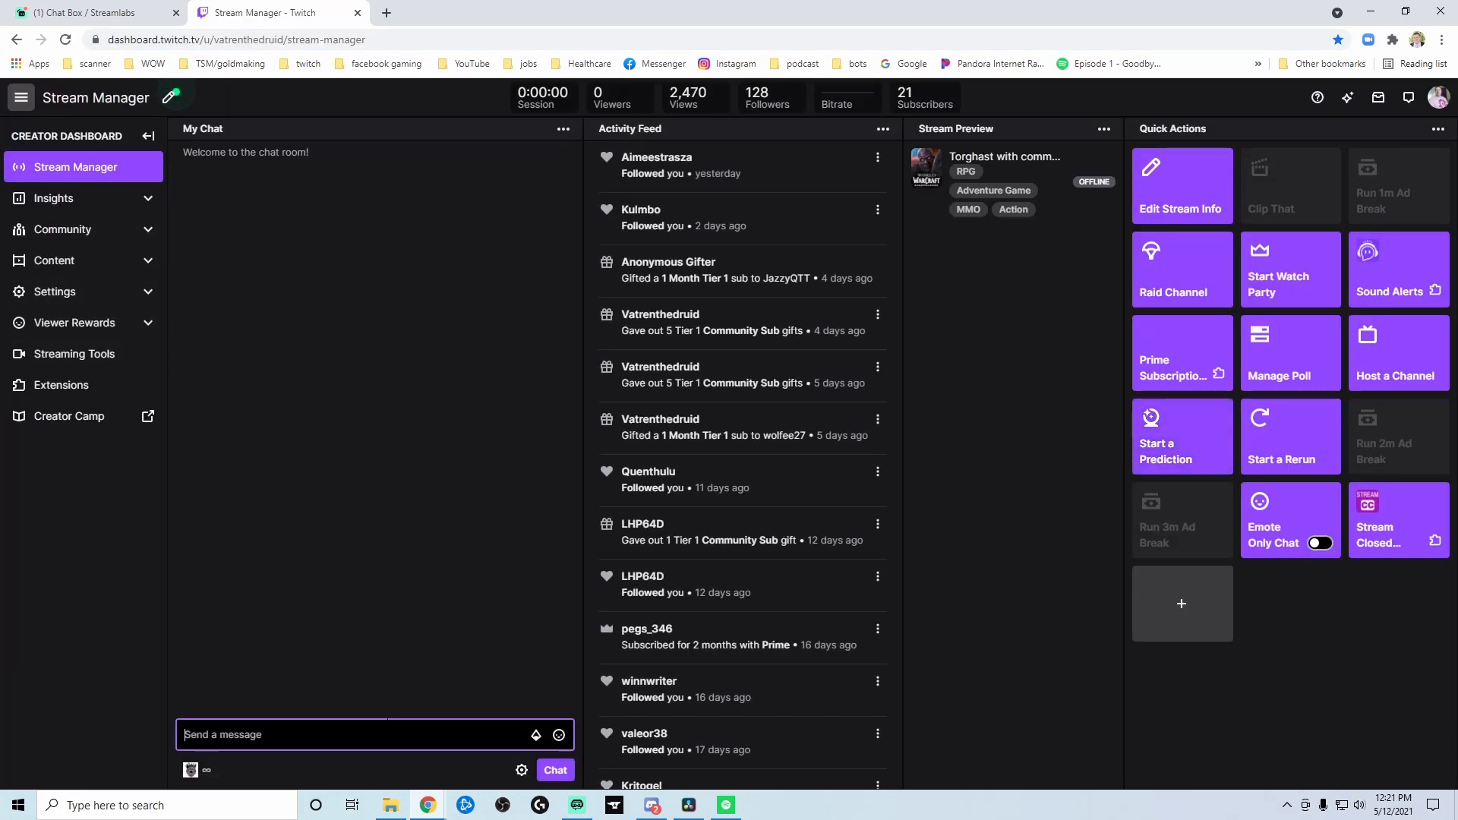
pyautogui.write('!')
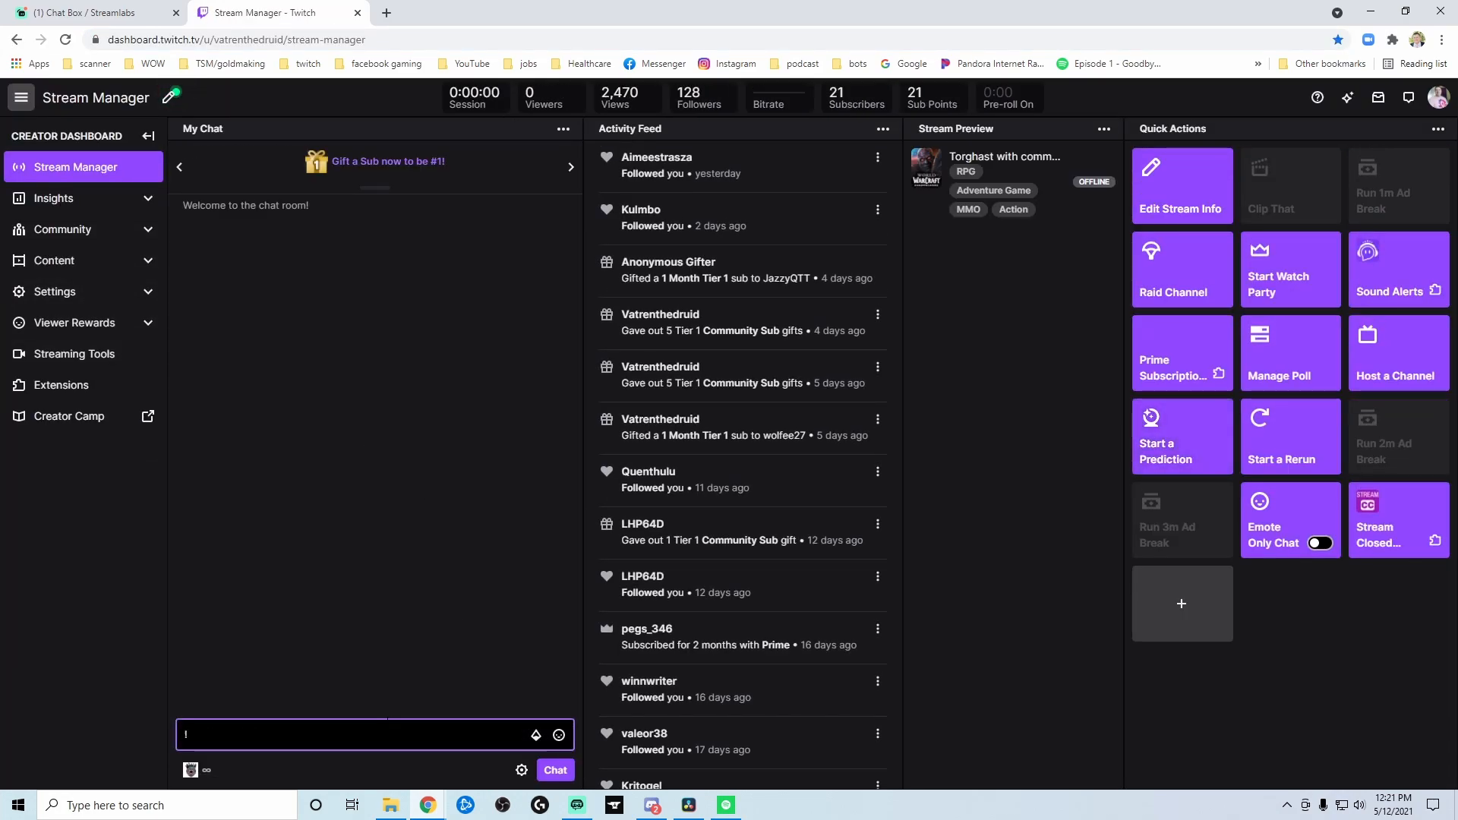
pyautogui.write('twitter')
pyautogui.press('Return')
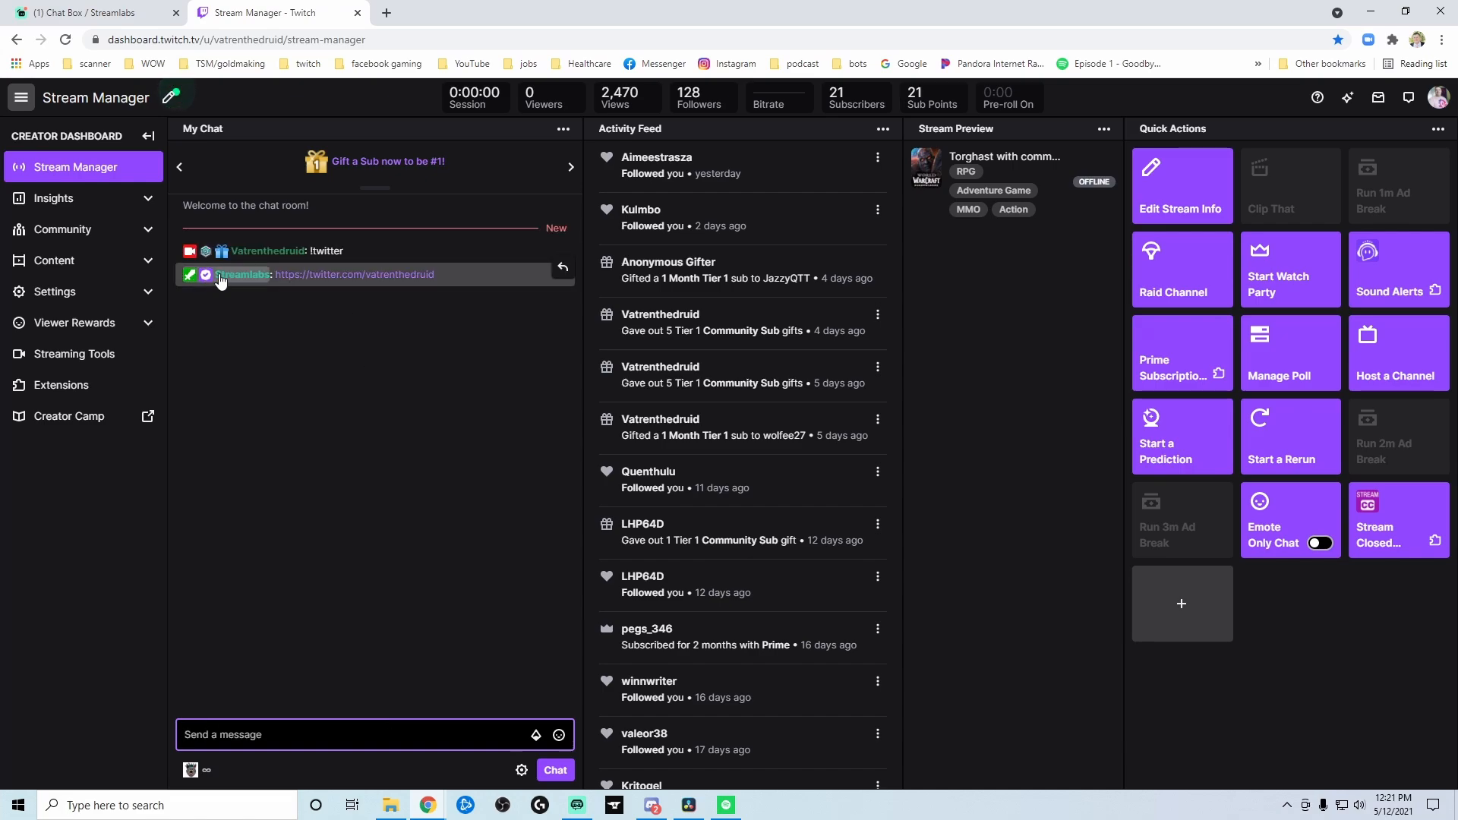
pyautogui.click(91, 13)
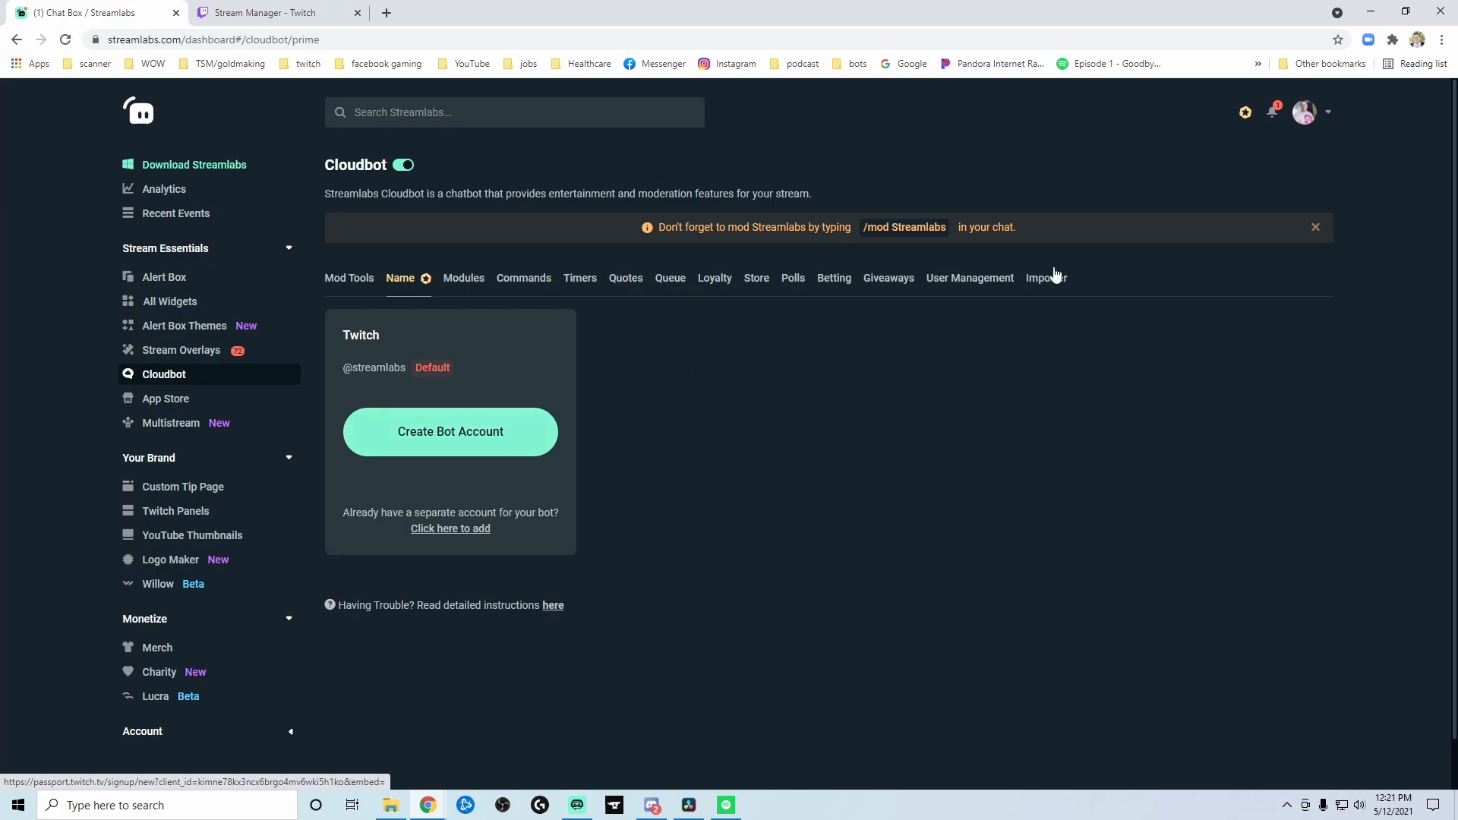
# Dismiss the reminder about modding Streamlabs and open the bot account creation link in a new tab
pyautogui.click(1316, 228)
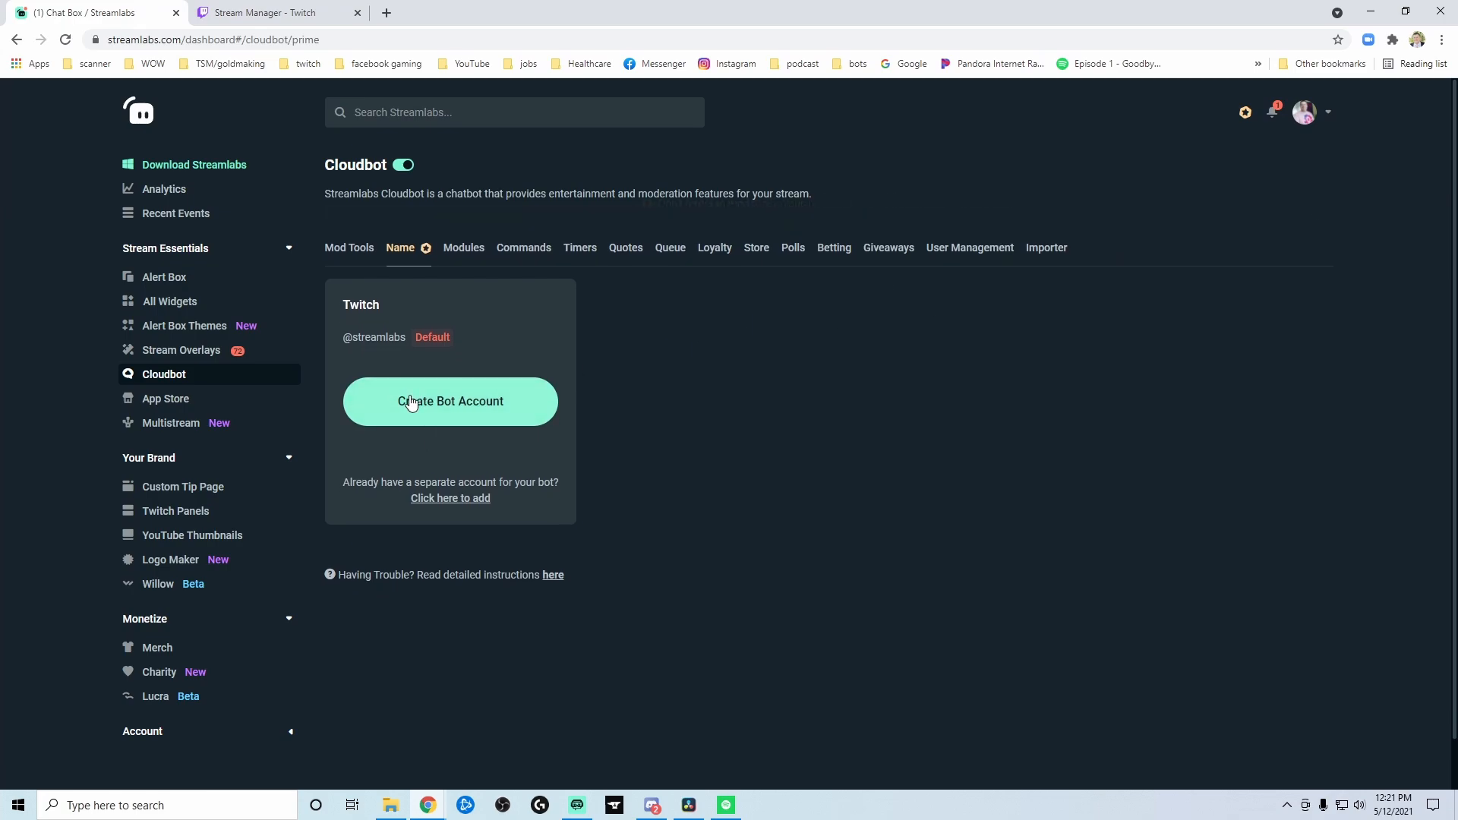
pyautogui.rightClick(471, 407)
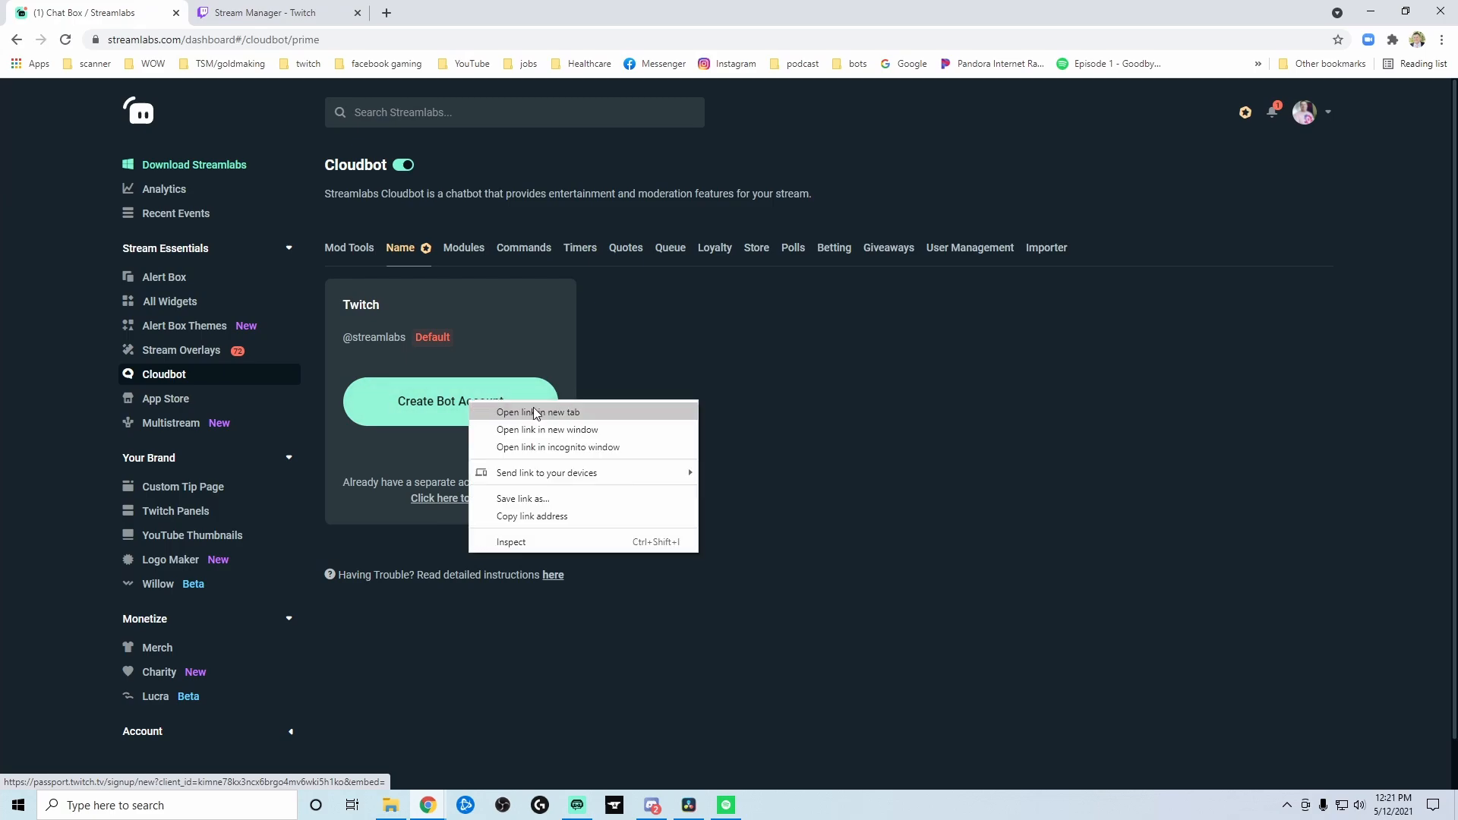
pyautogui.click(517, 410)
pyautogui.click(267, 11)
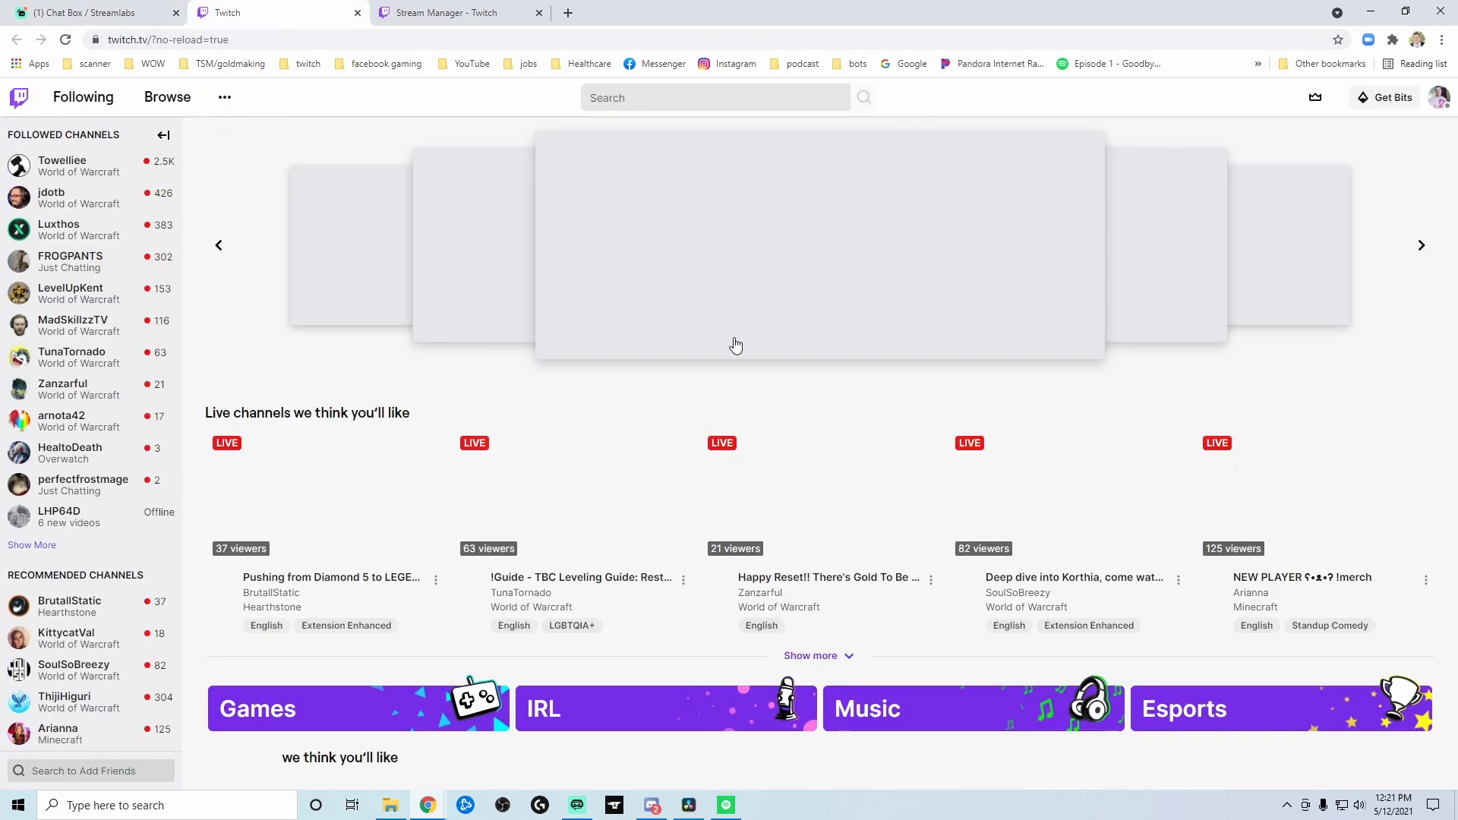
# Log out of the main Twitch account and return to Cloudbot's Name page
pyautogui.click(1439, 97)
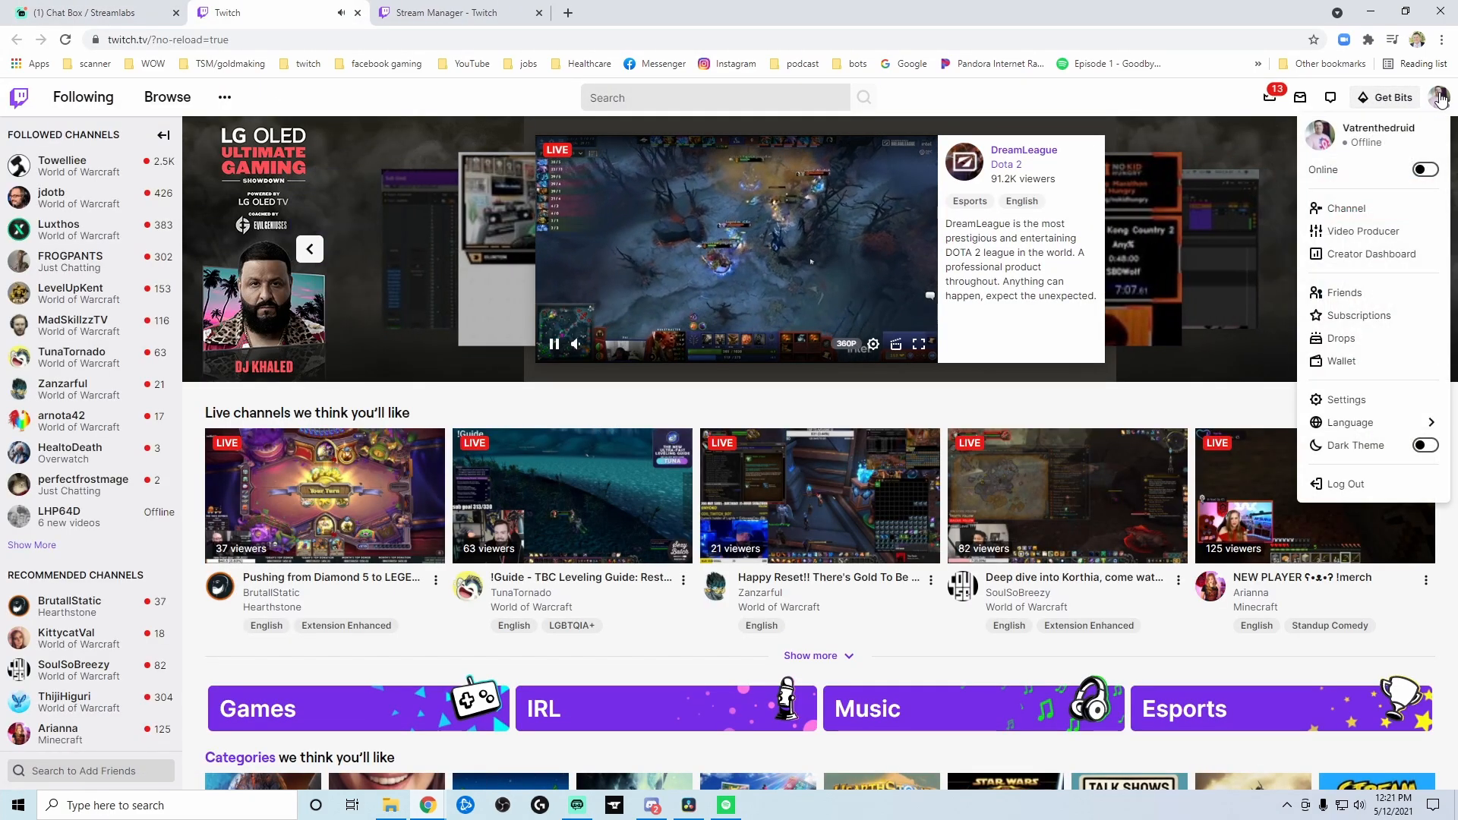
pyautogui.click(1376, 484)
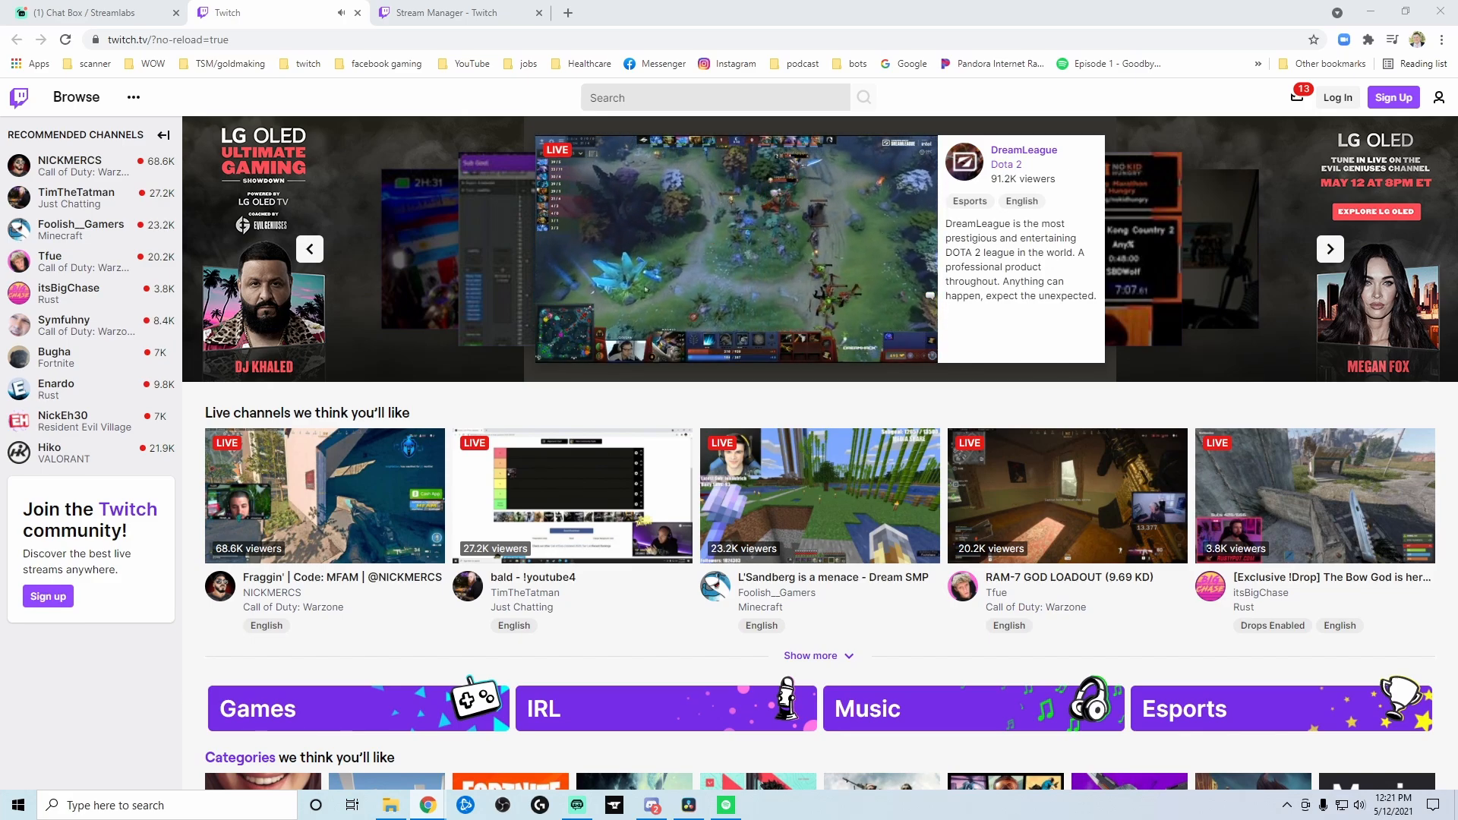
pyautogui.click(63, 6)
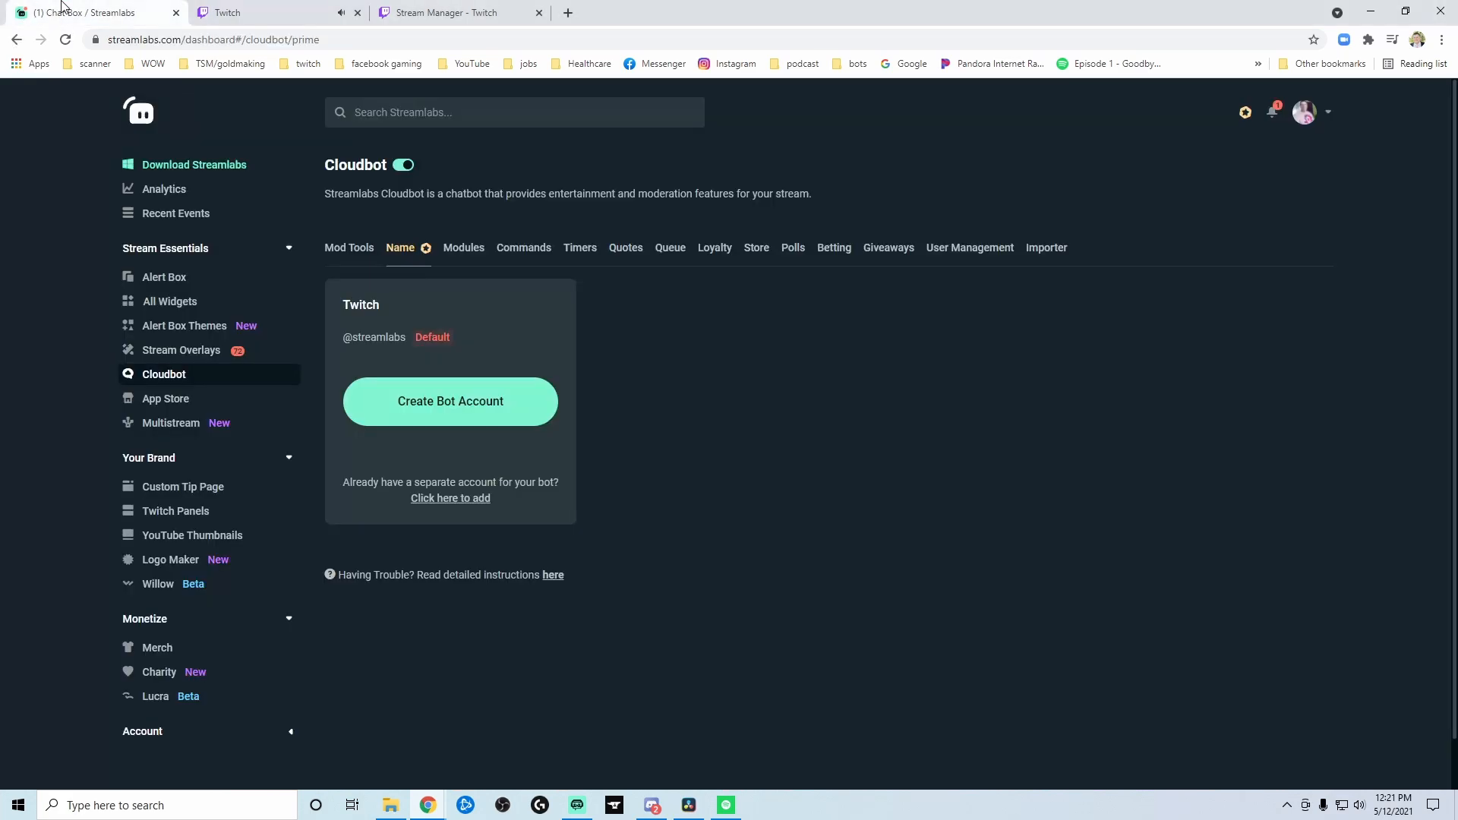
# Add the existing separate bot account to Cloudbot, logging in to Twitch with the bot's saved username and password and authorizing the connection
pyautogui.click(452, 499)
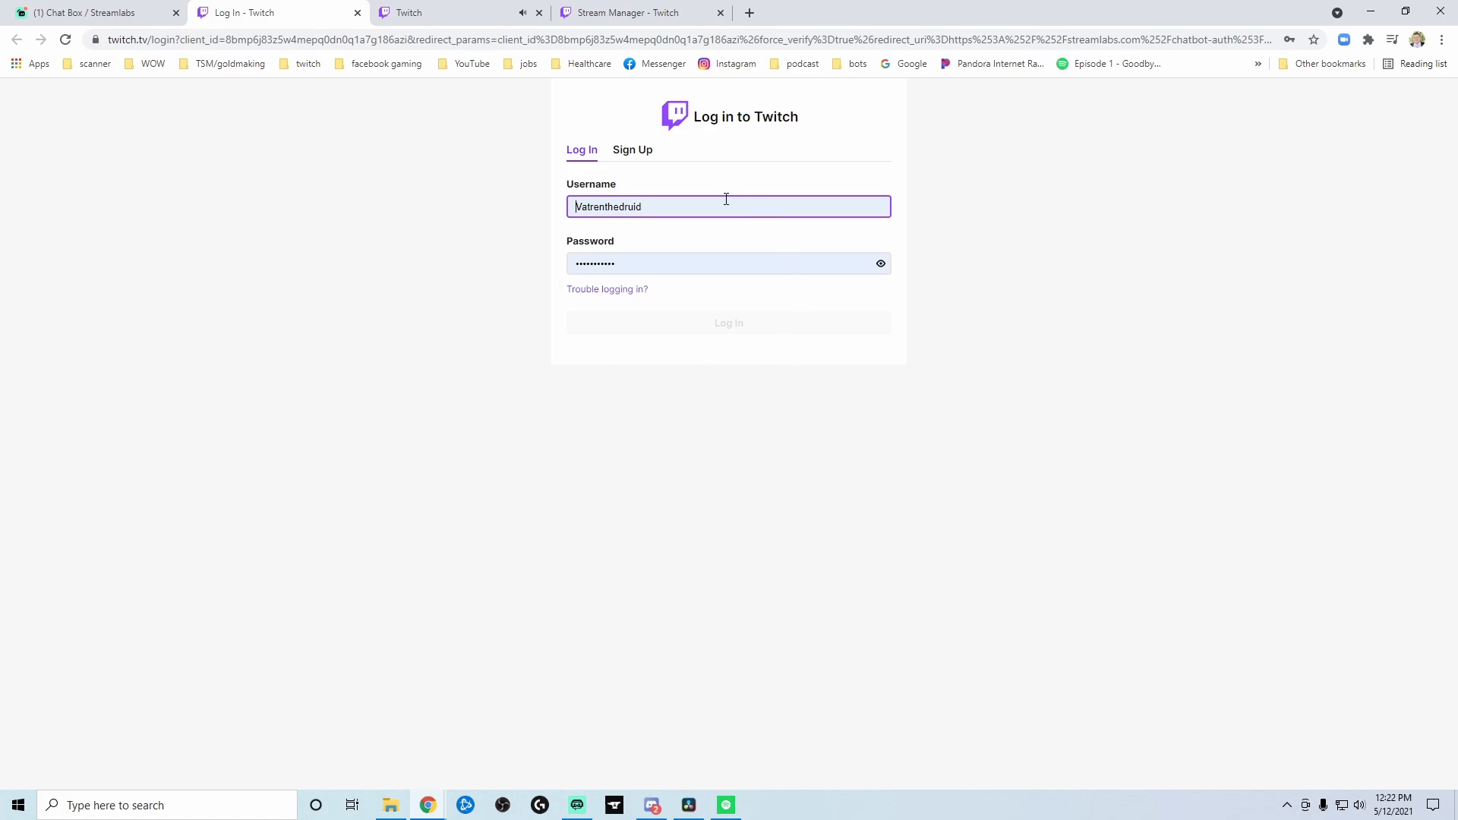
pyautogui.click(719, 263)
pyautogui.click(928, 274)
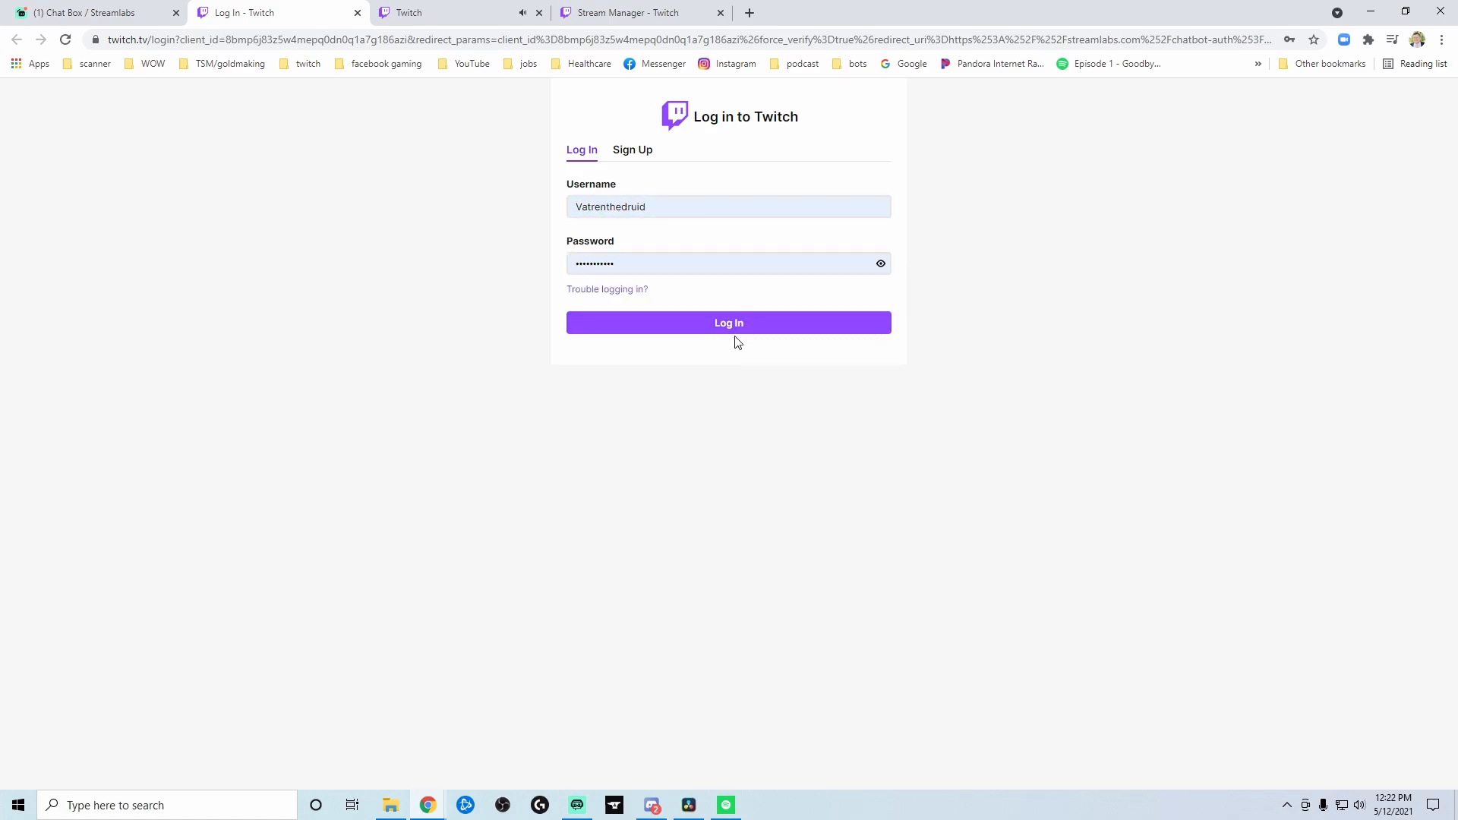
pyautogui.click(664, 203)
pyautogui.doubleClick(668, 205)
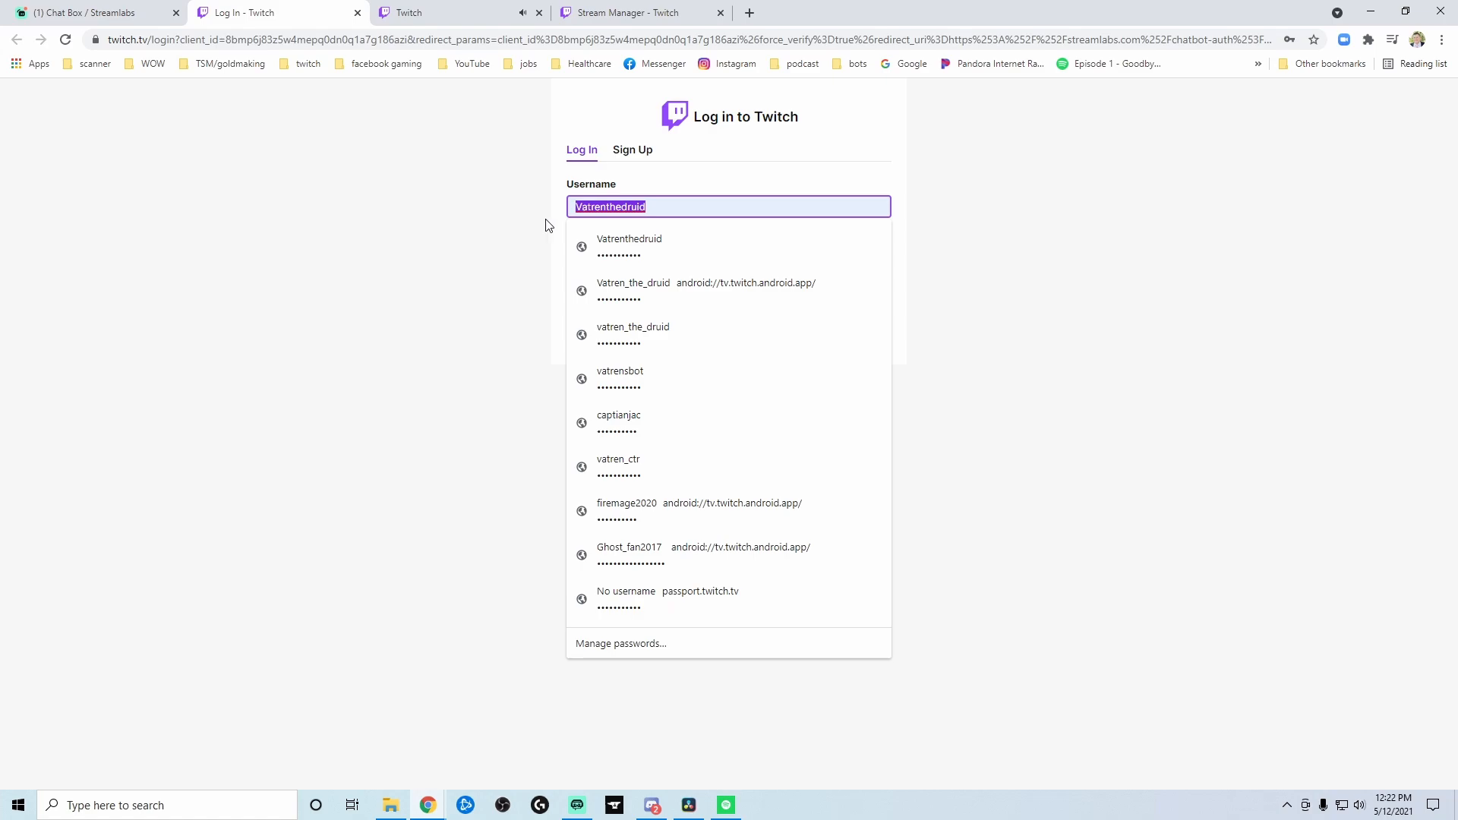
pyautogui.click(623, 378)
pyautogui.click(694, 322)
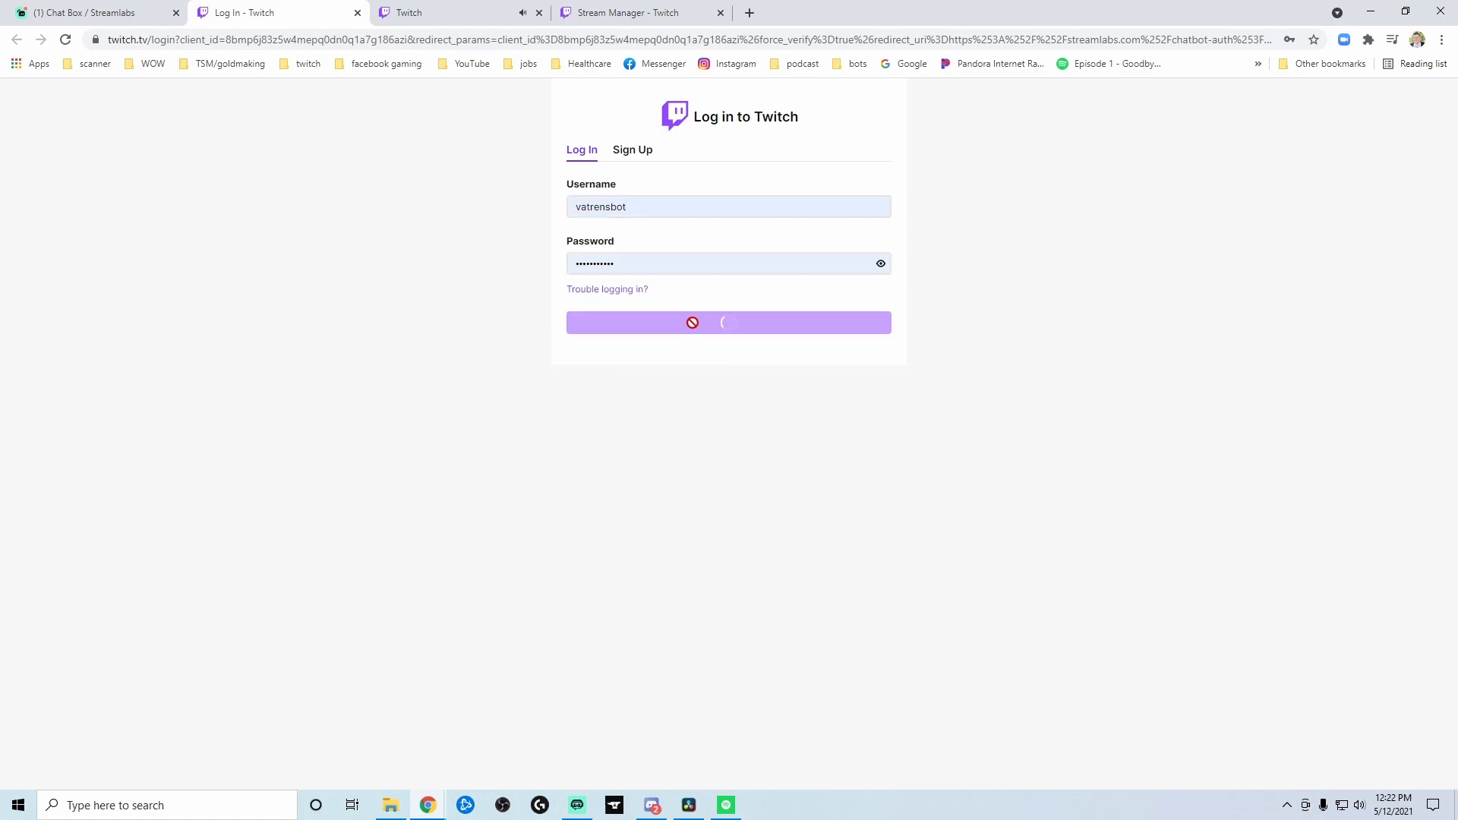
pyautogui.click(693, 743)
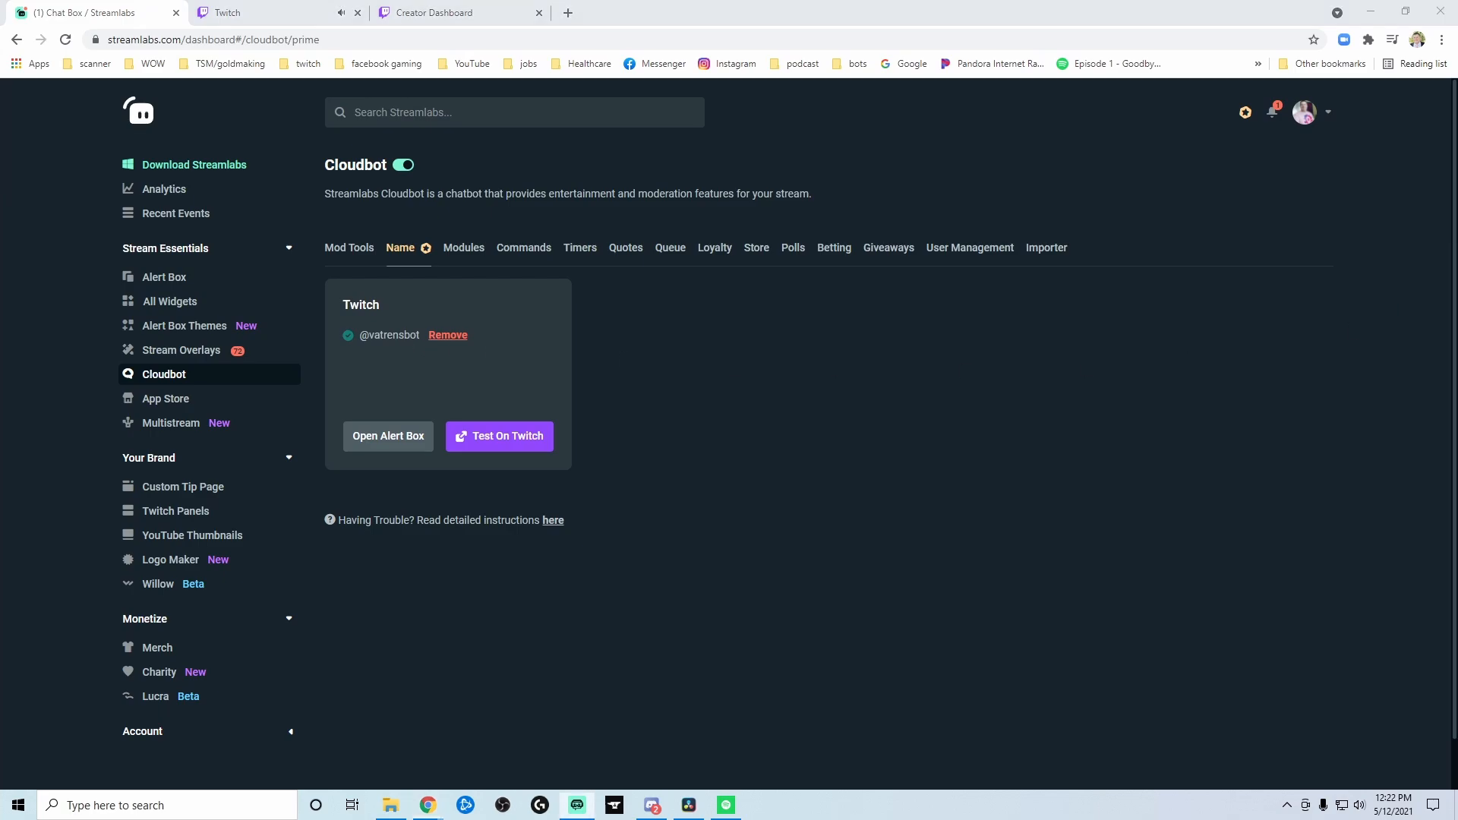
# Check the Twitch Creator Dashboard, and close both leftover Twitch tabs to return to Cloudbot
pyautogui.click(513, 11)
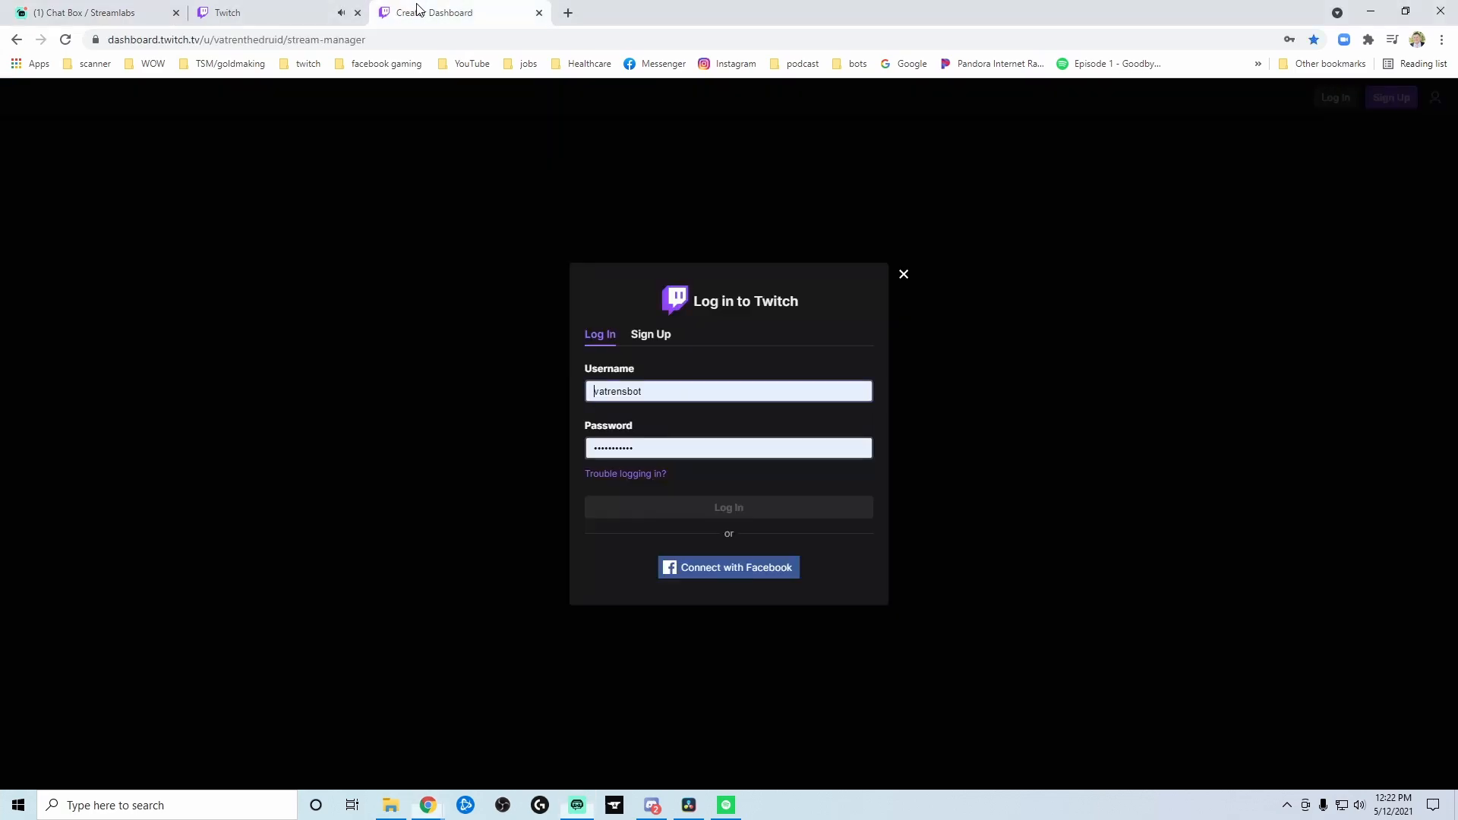
pyautogui.click(358, 13)
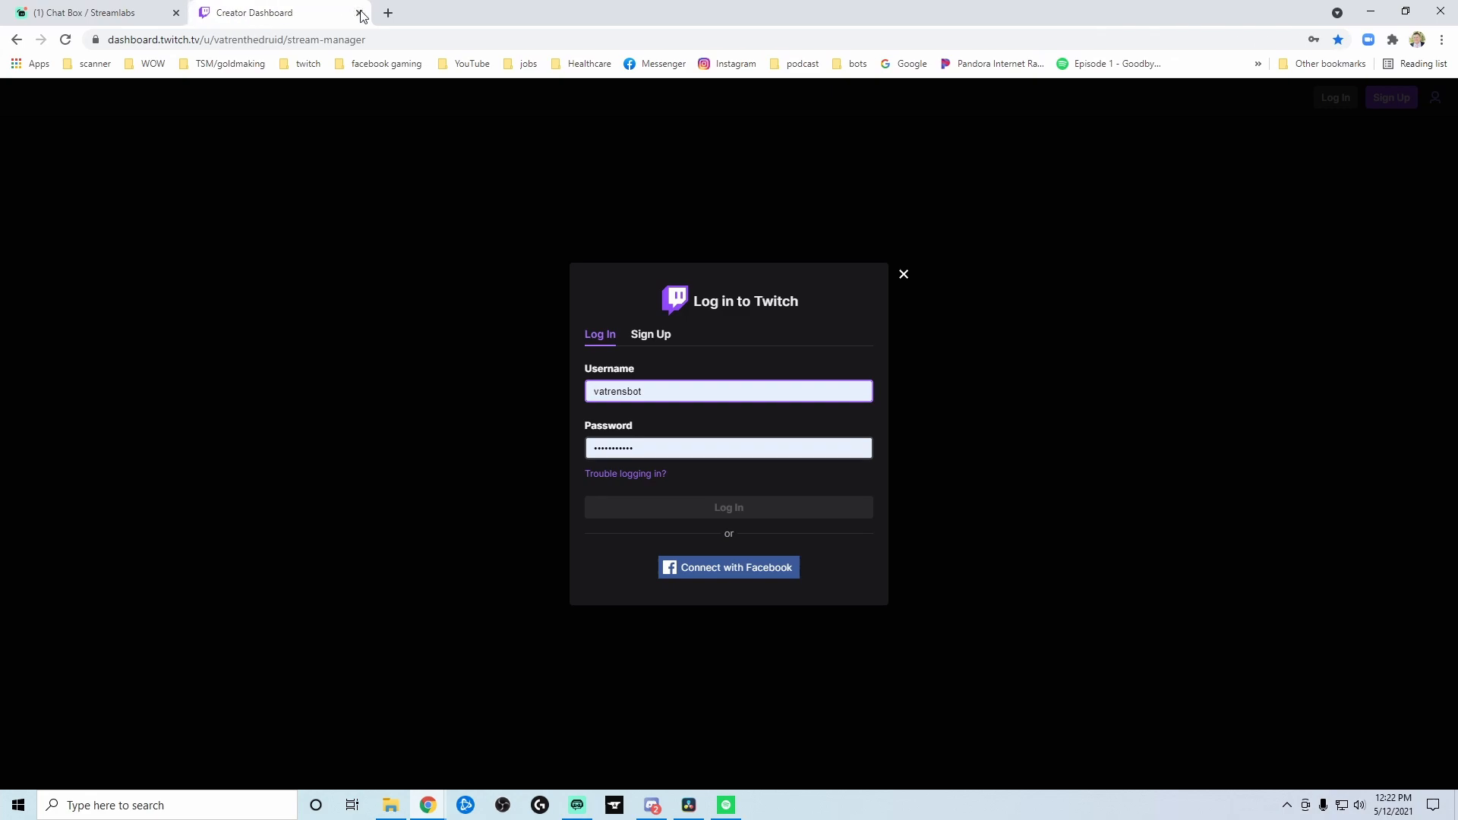
pyautogui.click(358, 13)
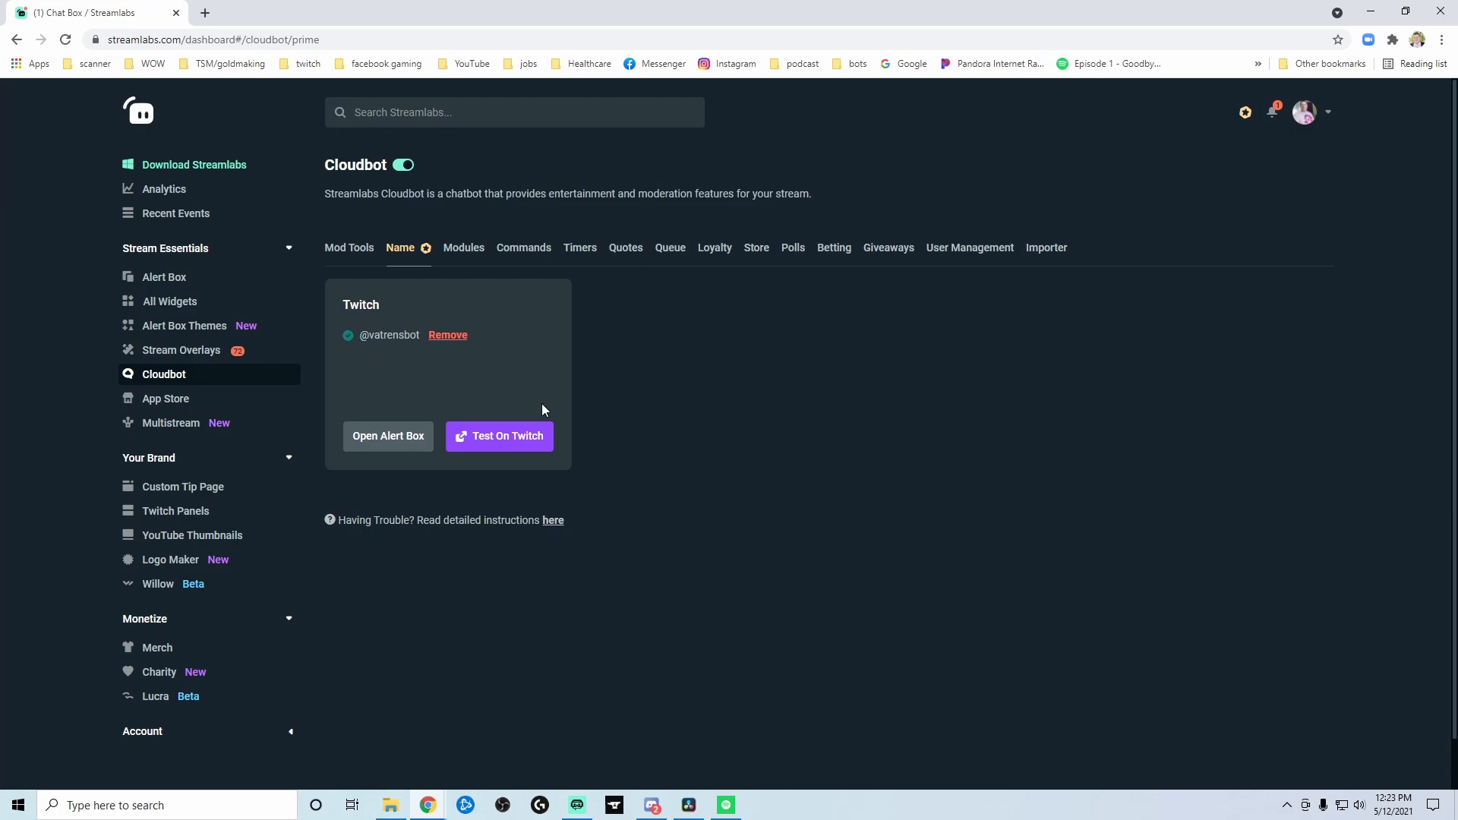
# Revisit Cloudbot's Modules, Name and Mod Tools pages, and reopen Cloudbot from the Alert Box page
pyautogui.click(474, 260)
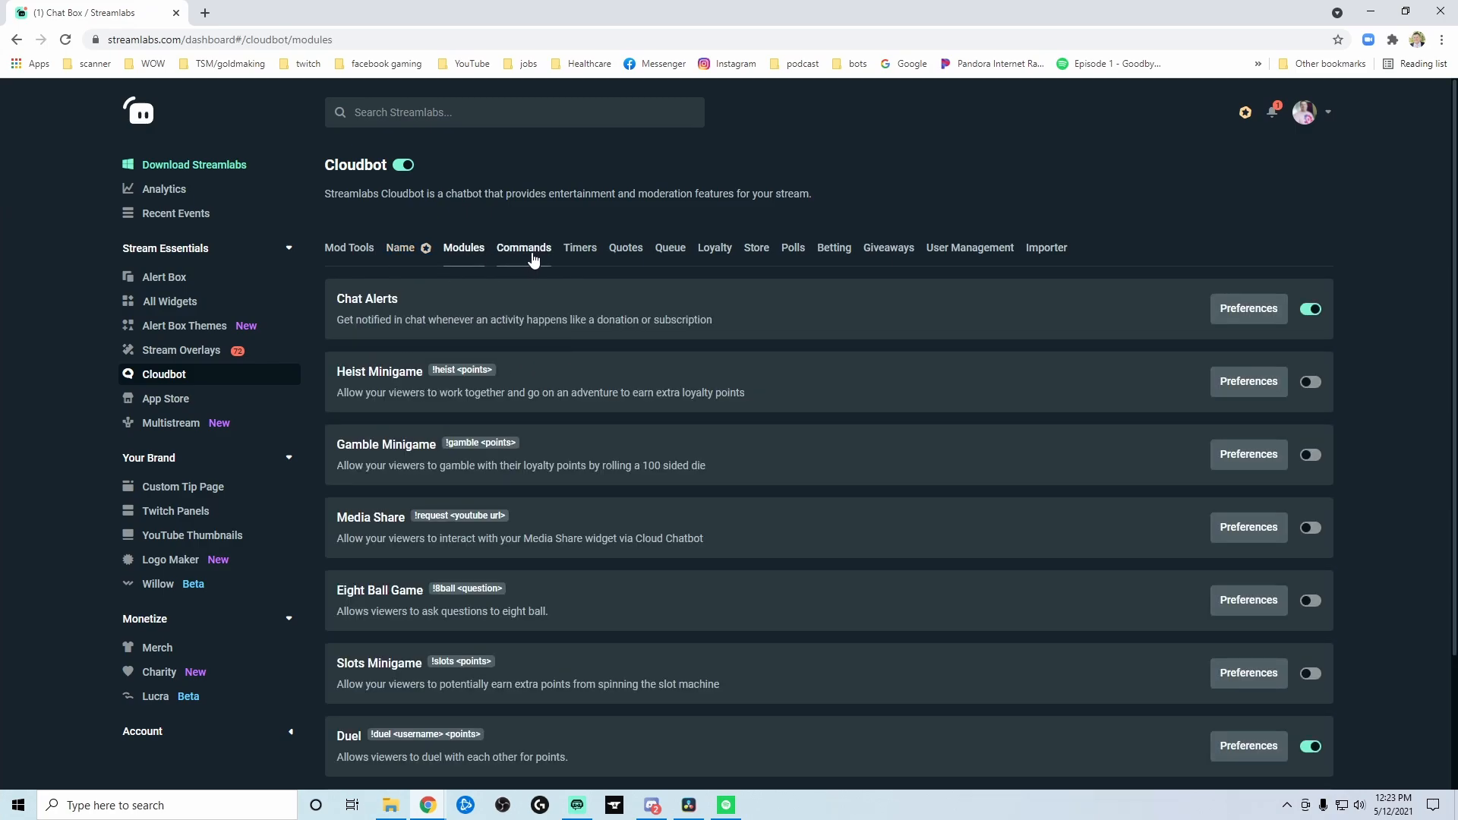
pyautogui.click(411, 249)
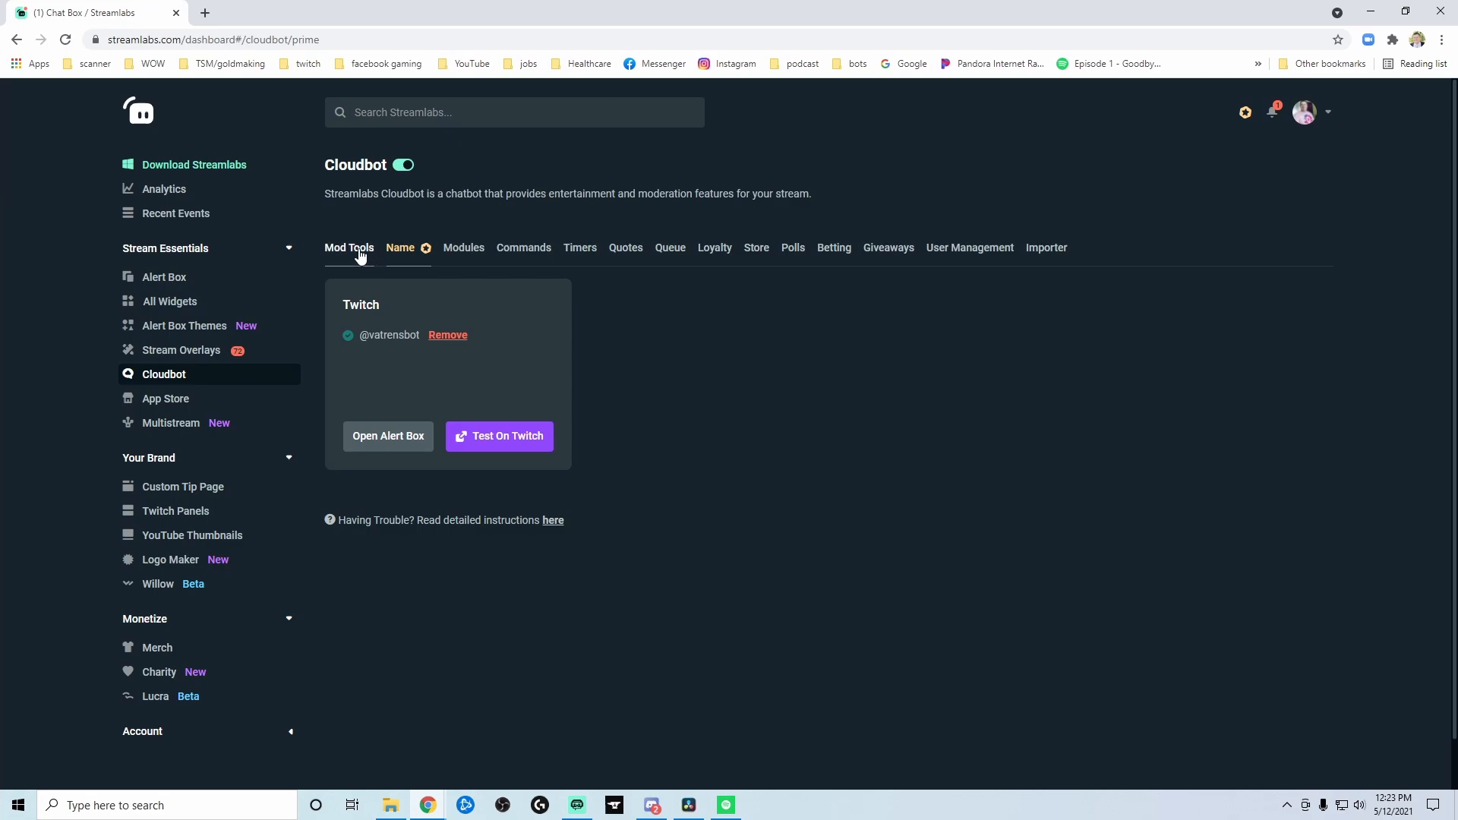
pyautogui.click(357, 250)
pyautogui.click(470, 257)
pyautogui.click(409, 249)
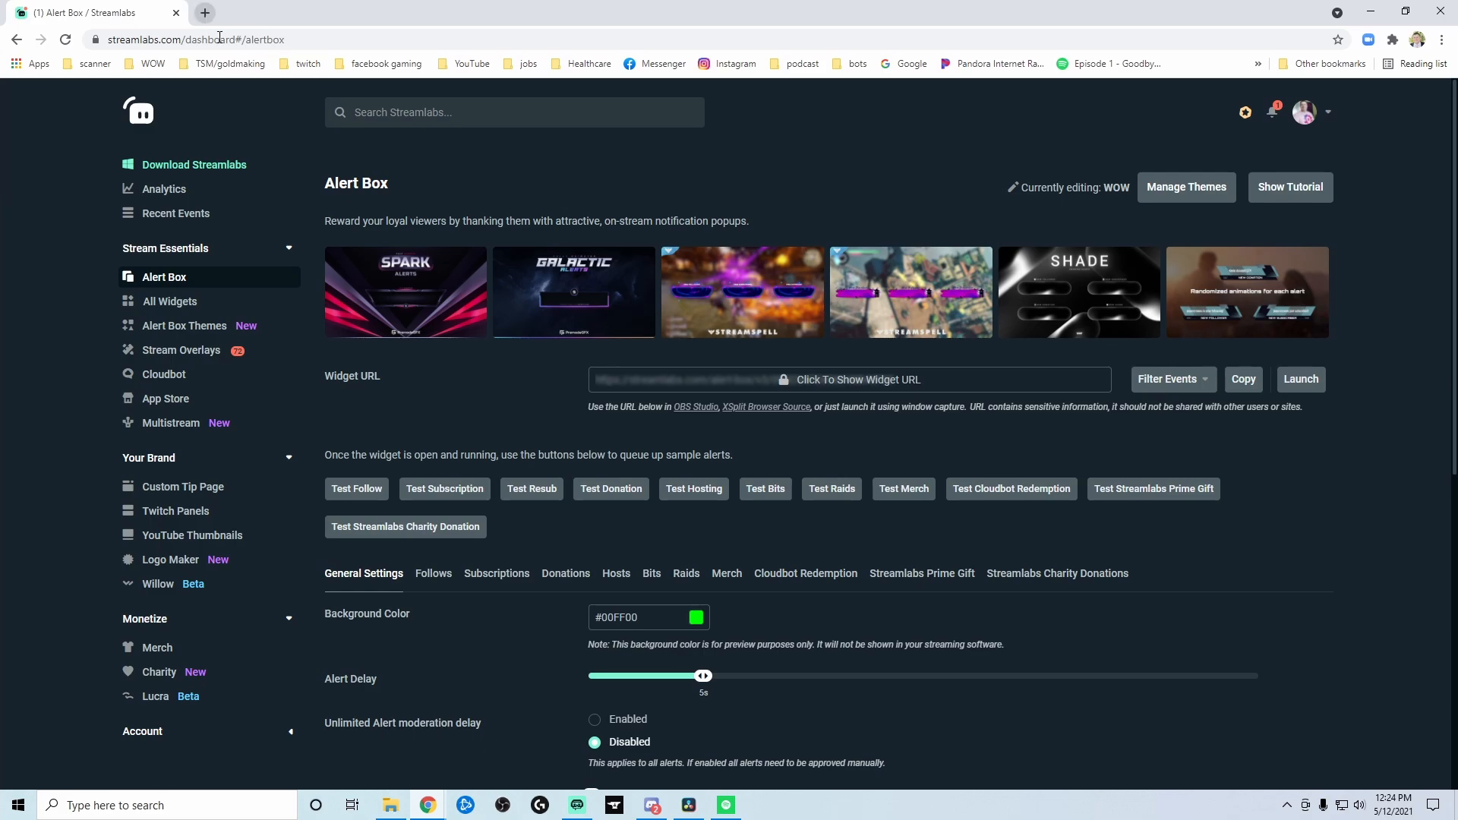
pyautogui.click(164, 374)
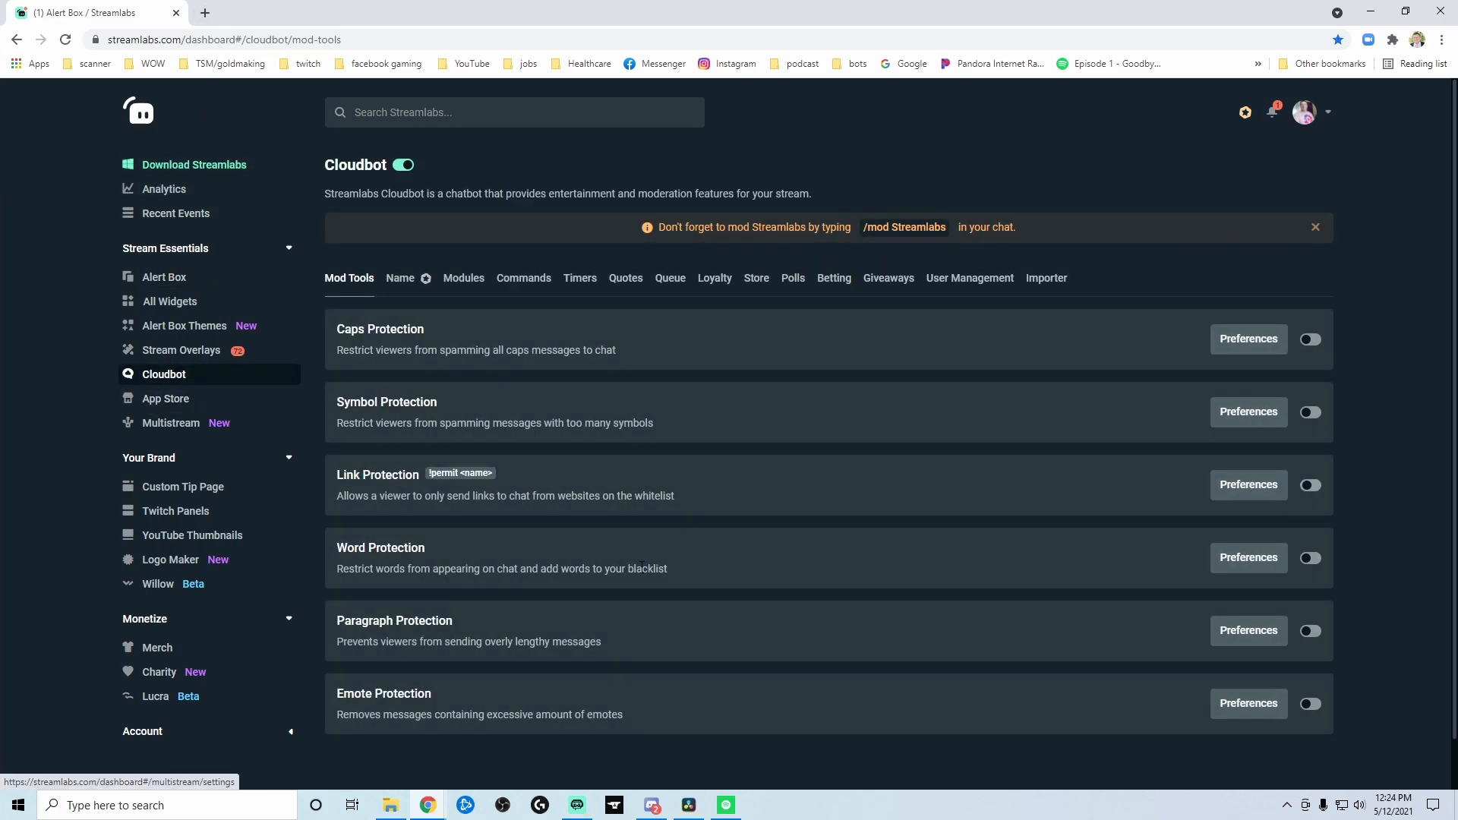